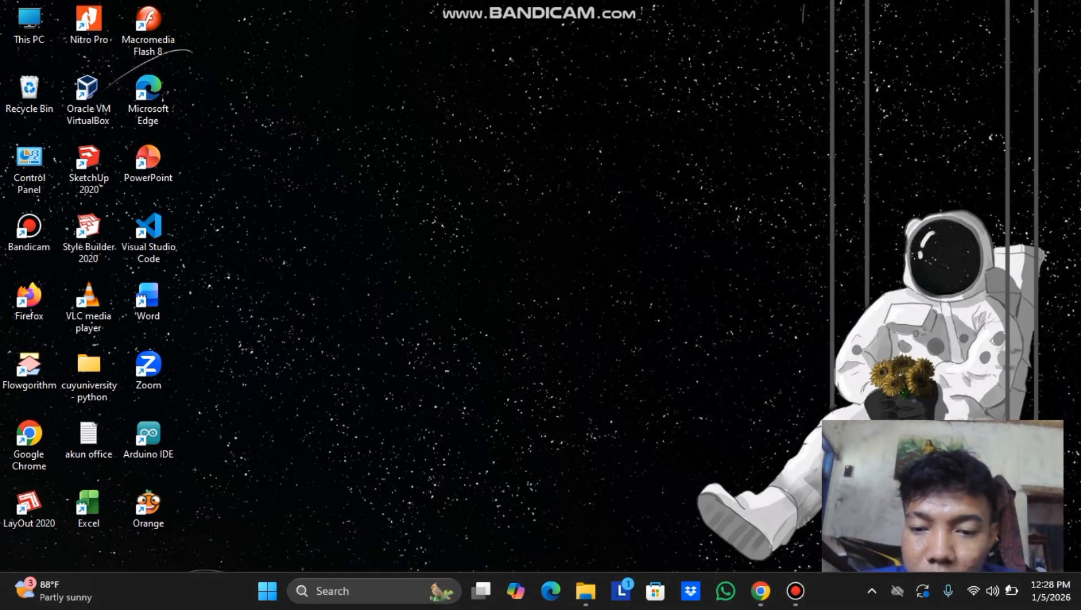
# Restore the Chrome window showing the Google Drive Colab Notebooks folder.
pyautogui.click(760, 591)
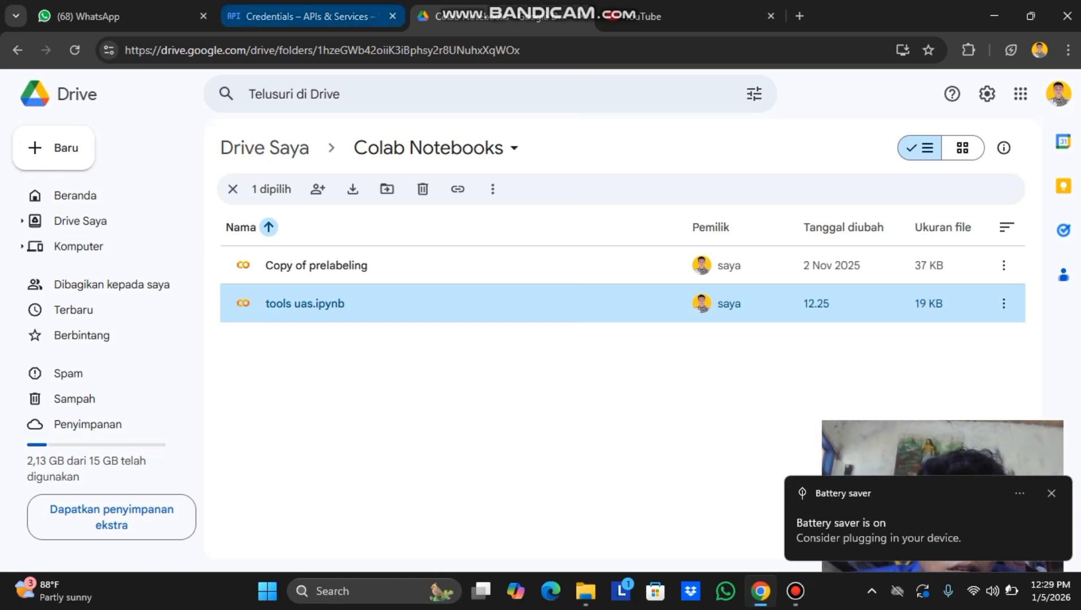
# Switch to the 'Credentials – APIs & Services' page in Google Cloud Console.
pyautogui.click(306, 16)
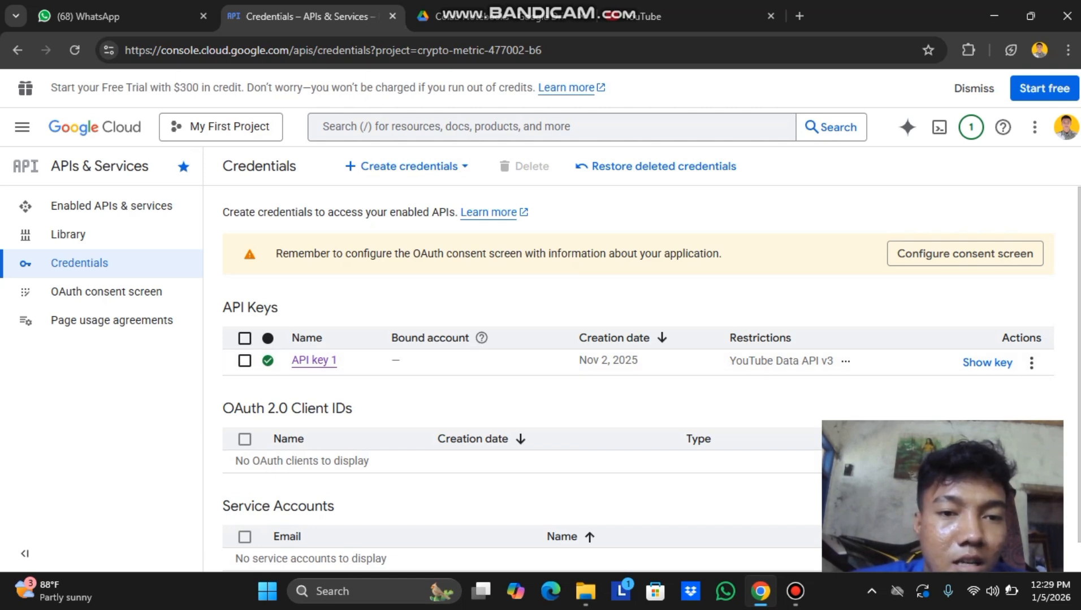
# Start creating a new API key and choose to restrict it.
pyautogui.click(406, 167)
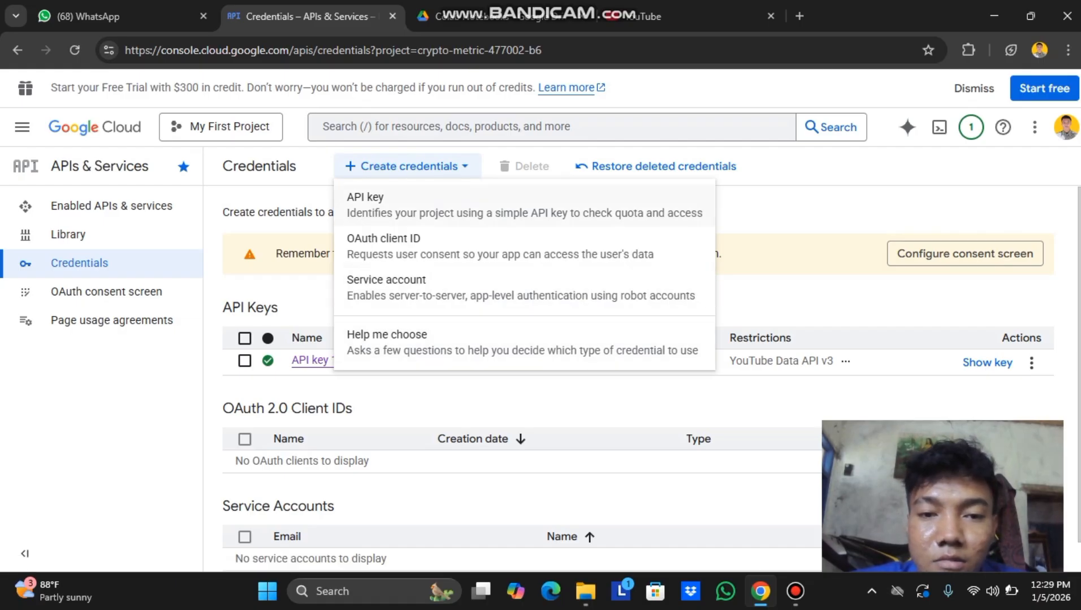
pyautogui.click(396, 205)
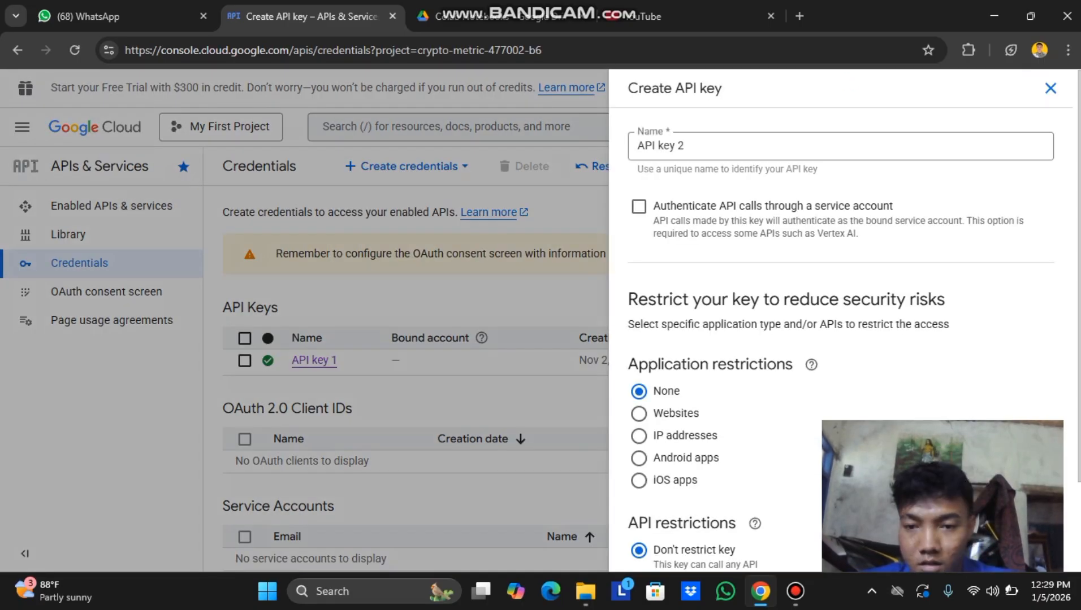
pyautogui.scroll(-2, 842, 317)
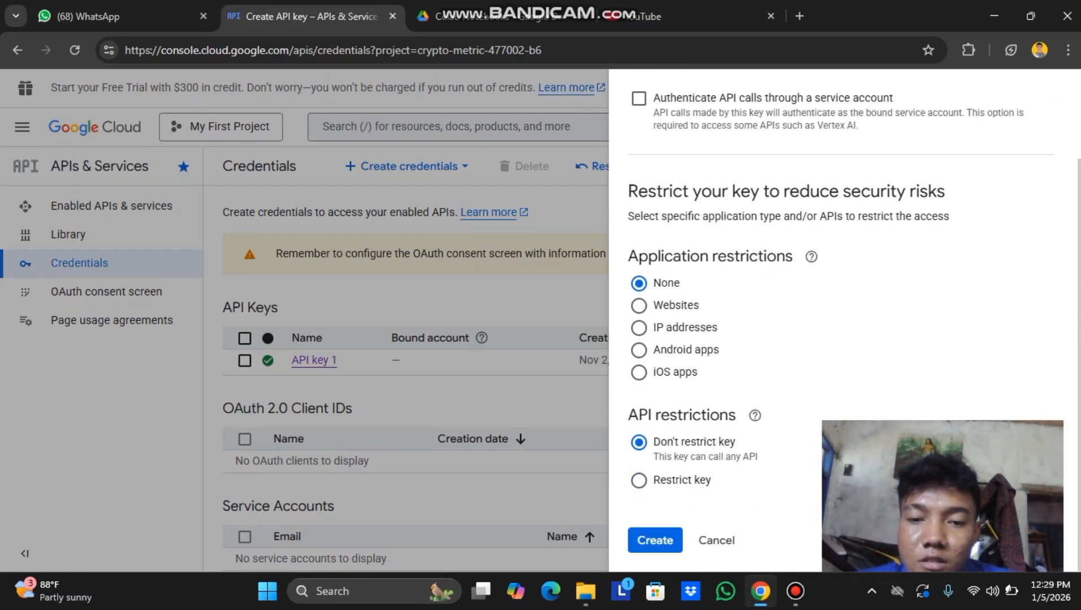
pyautogui.click(638, 480)
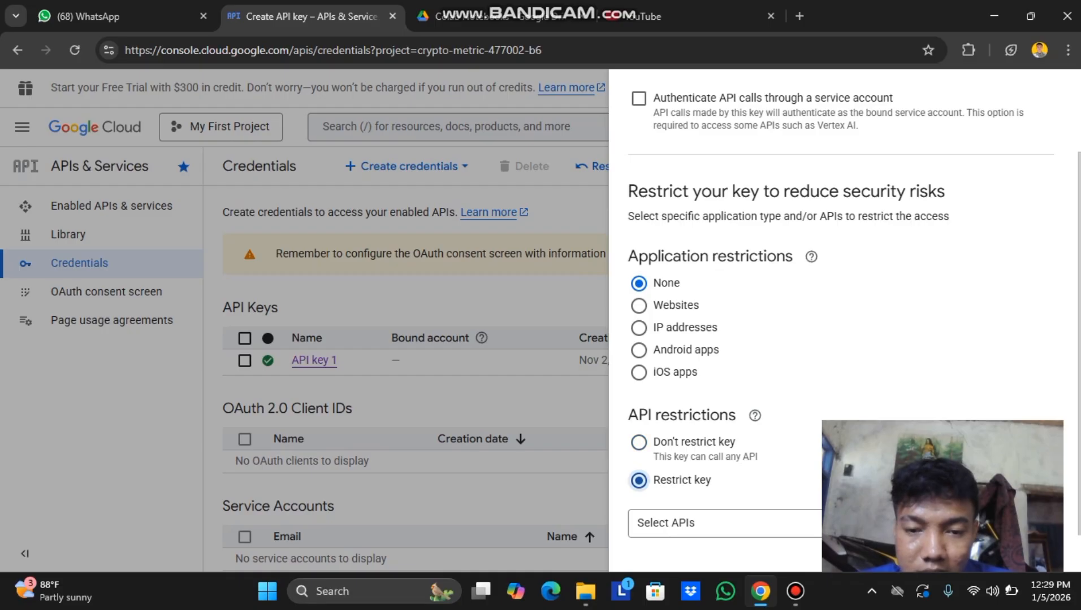
pyautogui.scroll(-1, 639, 480)
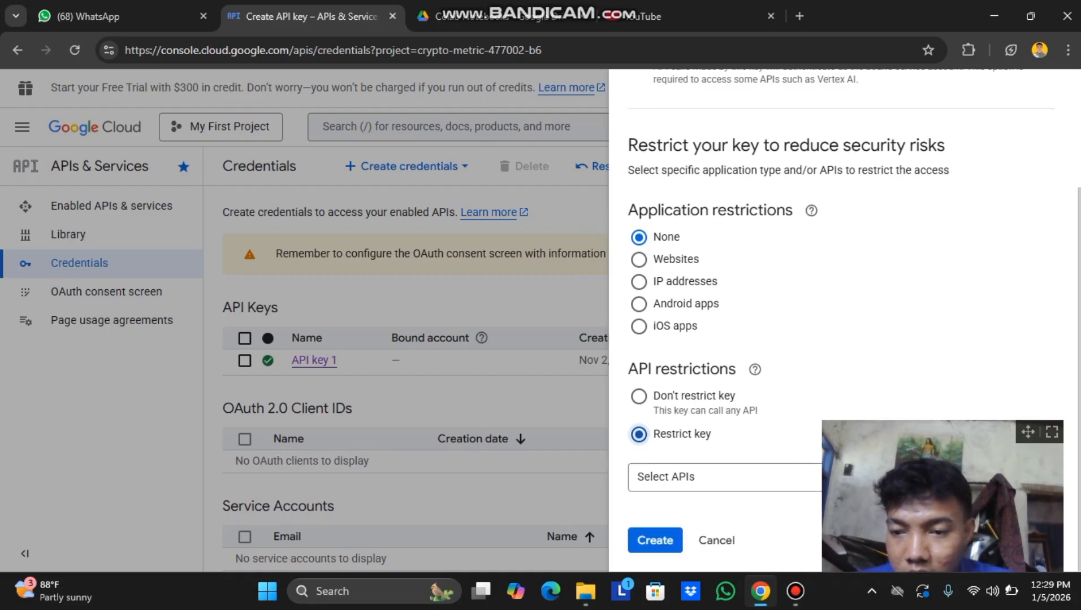
pyautogui.moveTo(1028, 431); pyautogui.dragTo(530, 408)
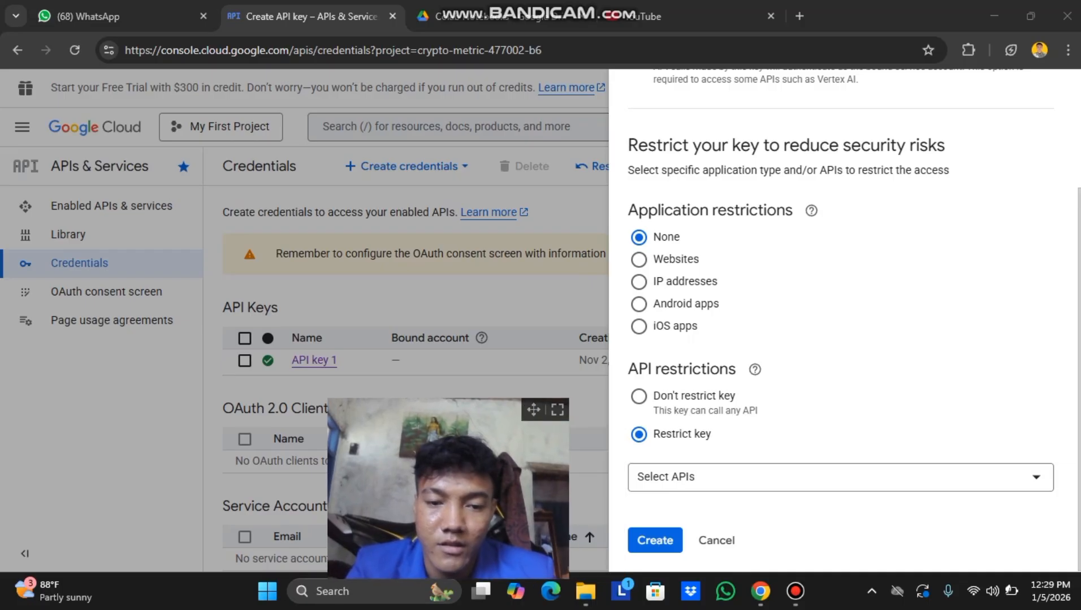
# Limit the key to YouTube Data API v3, create API key 2, and close the summary.
pyautogui.click(841, 478)
pyautogui.scroll(-5, 837, 403)
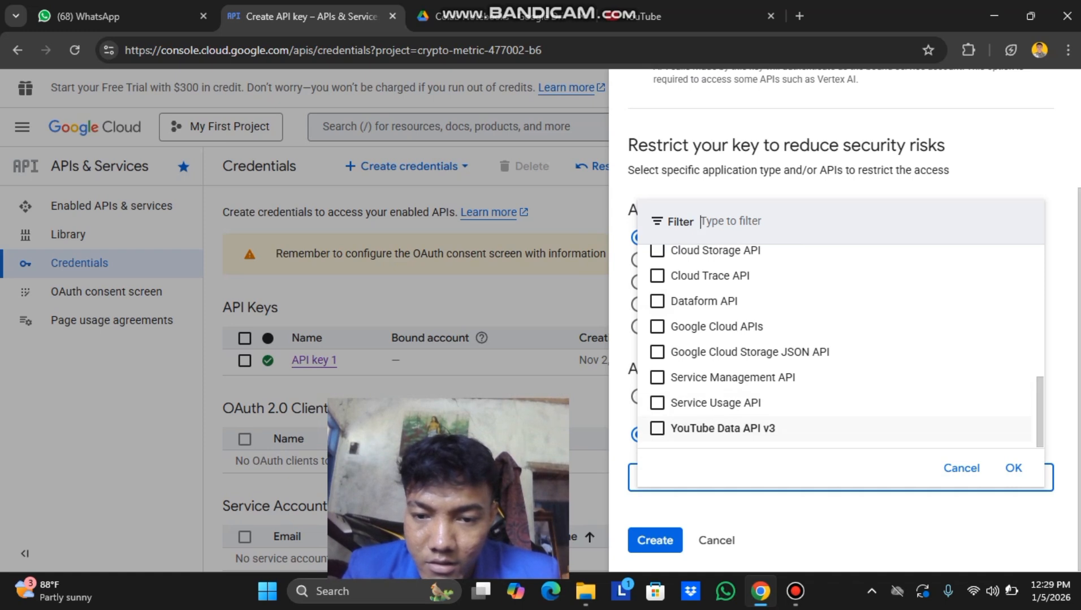
pyautogui.click(657, 428)
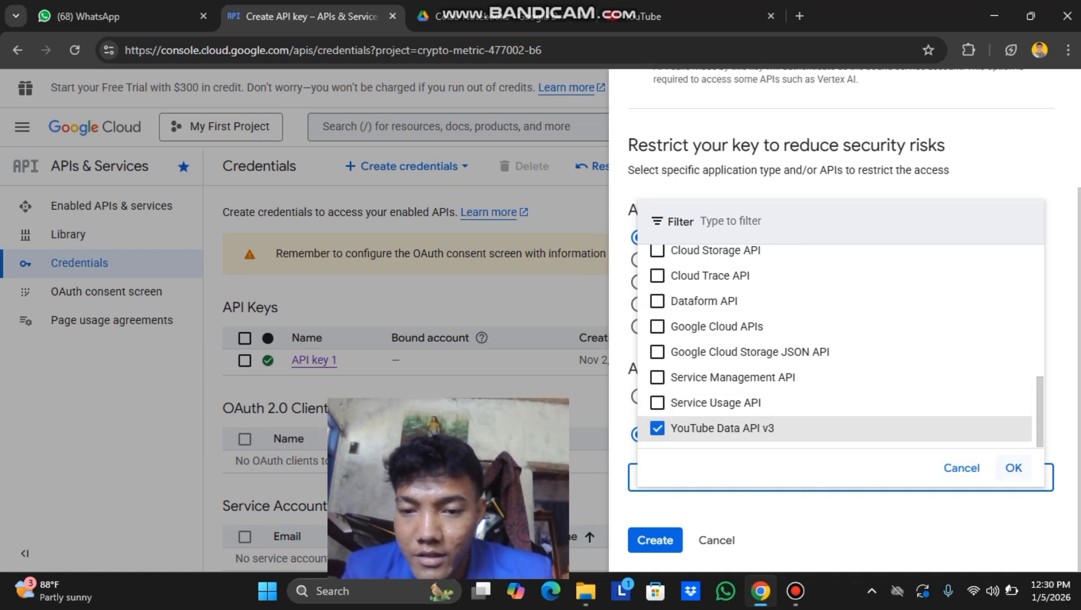
pyautogui.click(1013, 468)
pyautogui.scroll(-1, 842, 339)
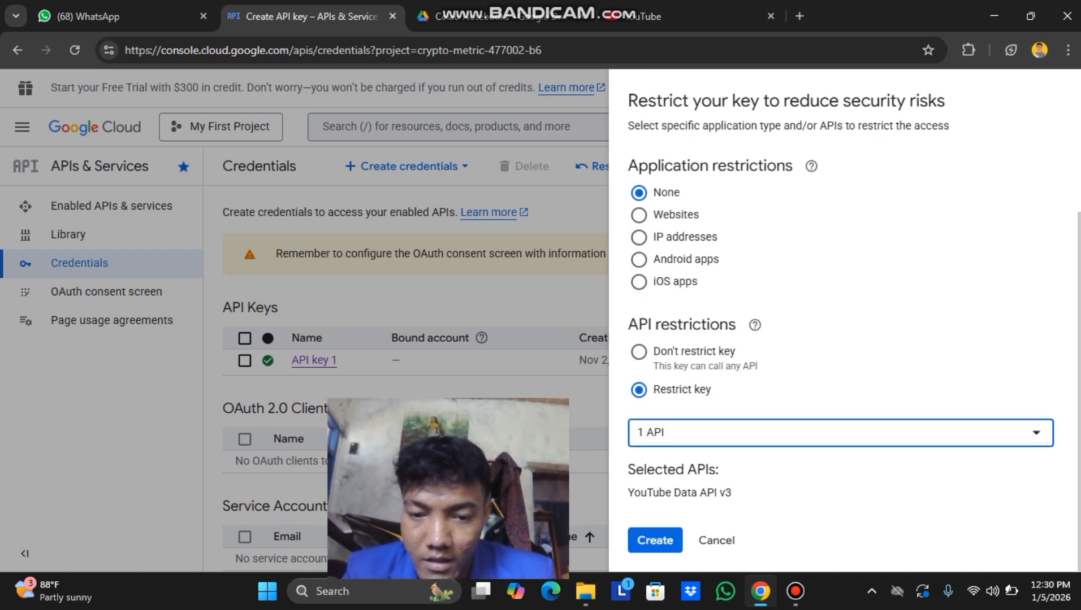
pyautogui.click(654, 541)
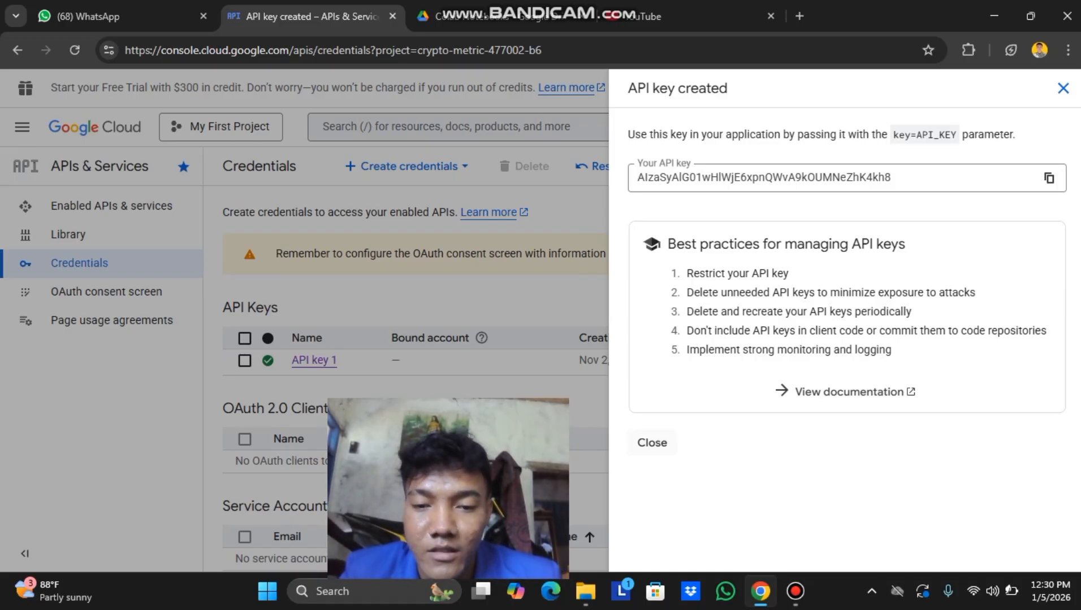
pyautogui.click(652, 443)
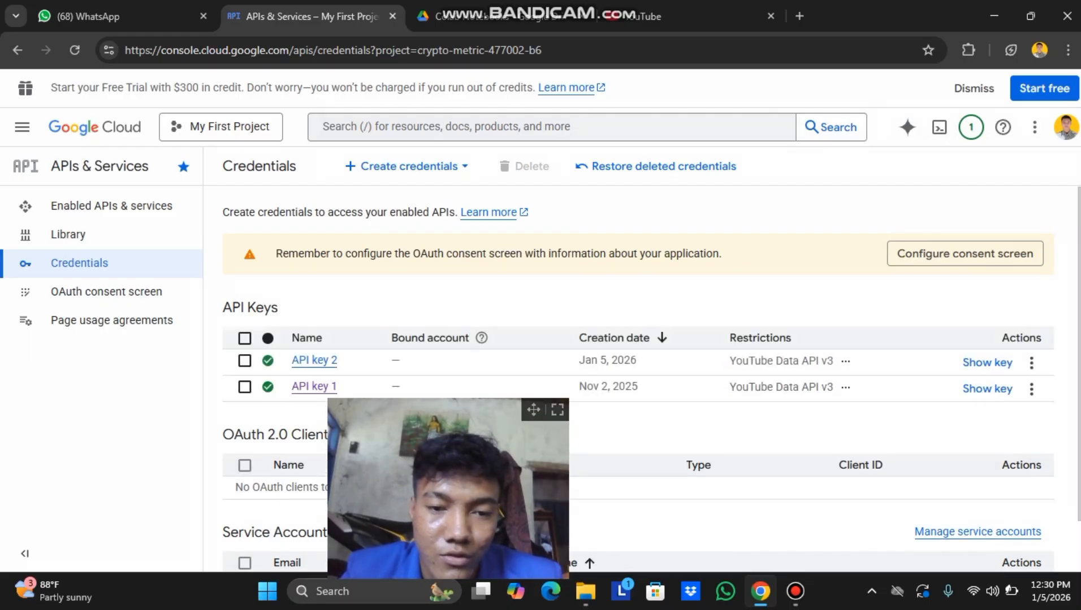
pyautogui.moveTo(534, 411); pyautogui.dragTo(1044, 405)
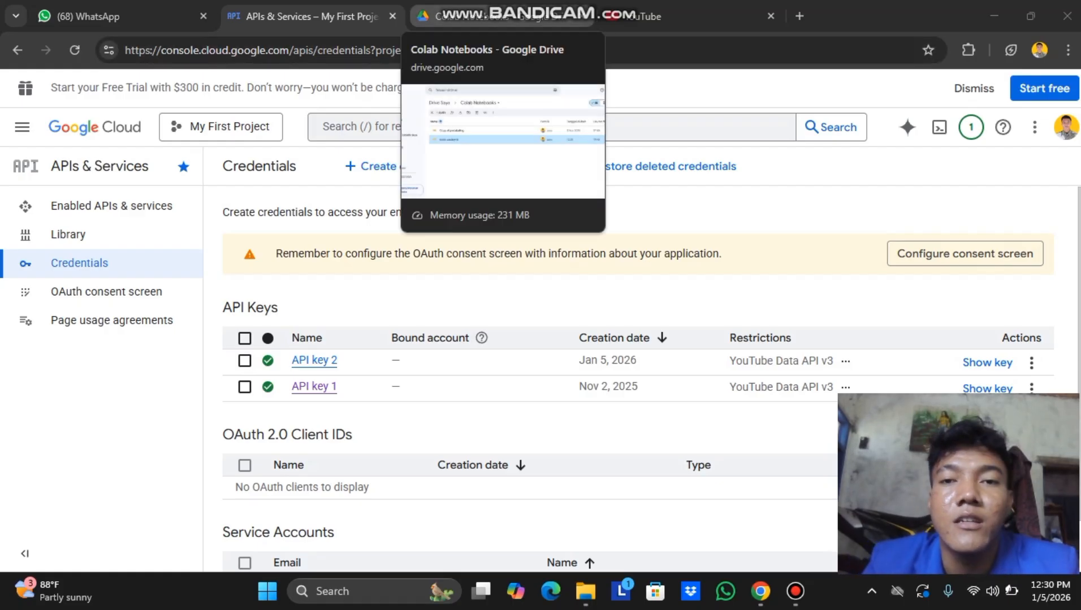
# Return to the Drive tab and open tools uas.ipynb in Colab.
pyautogui.click(480, 16)
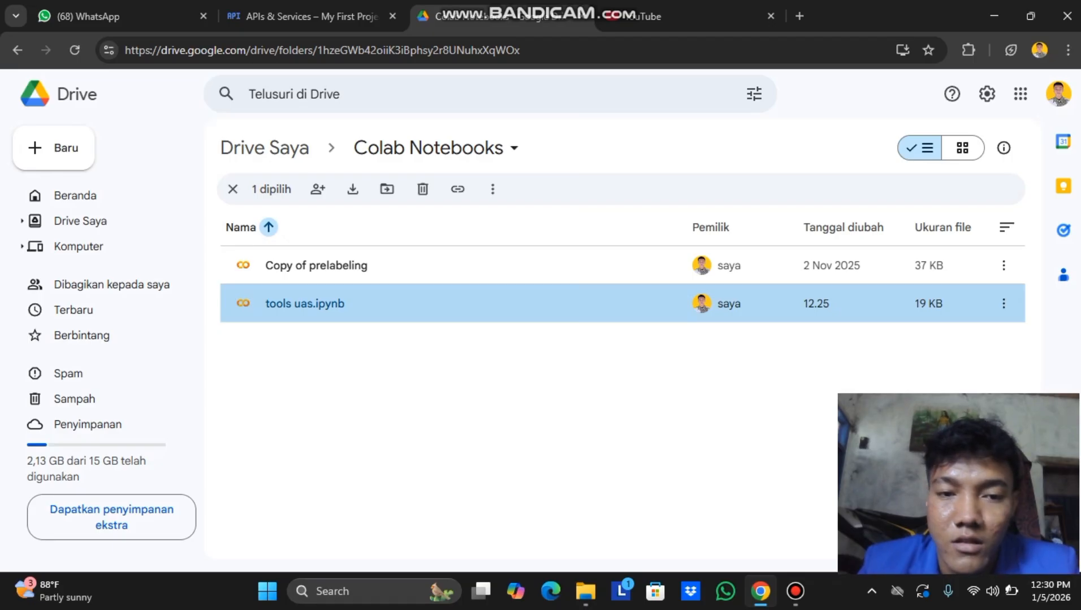
pyautogui.press('Return')
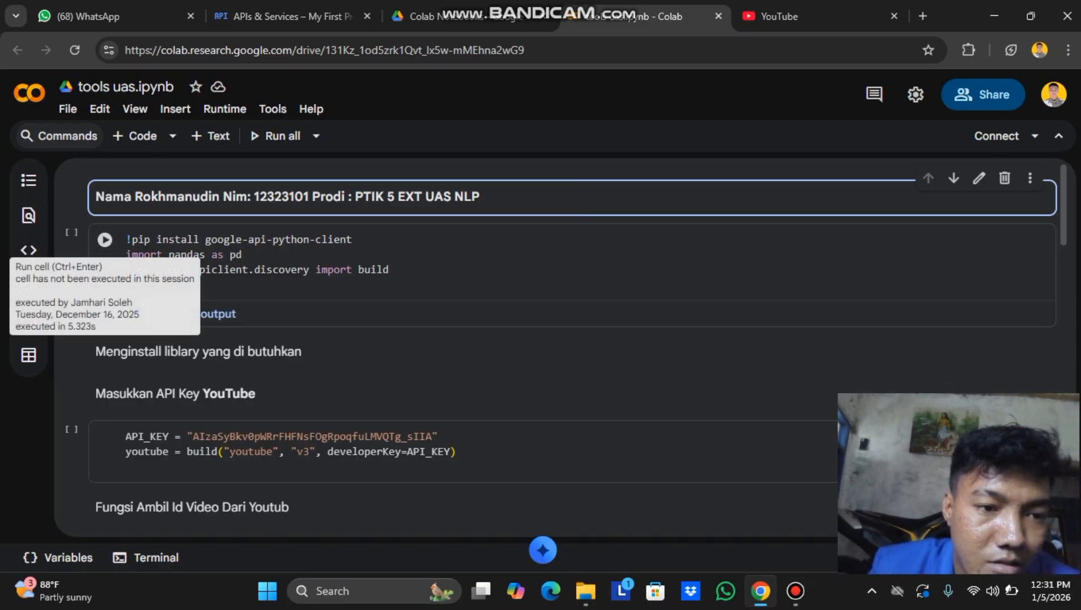
# Run the google-api-python-client install cell, then go back to the API keys list.
pyautogui.click(104, 240)
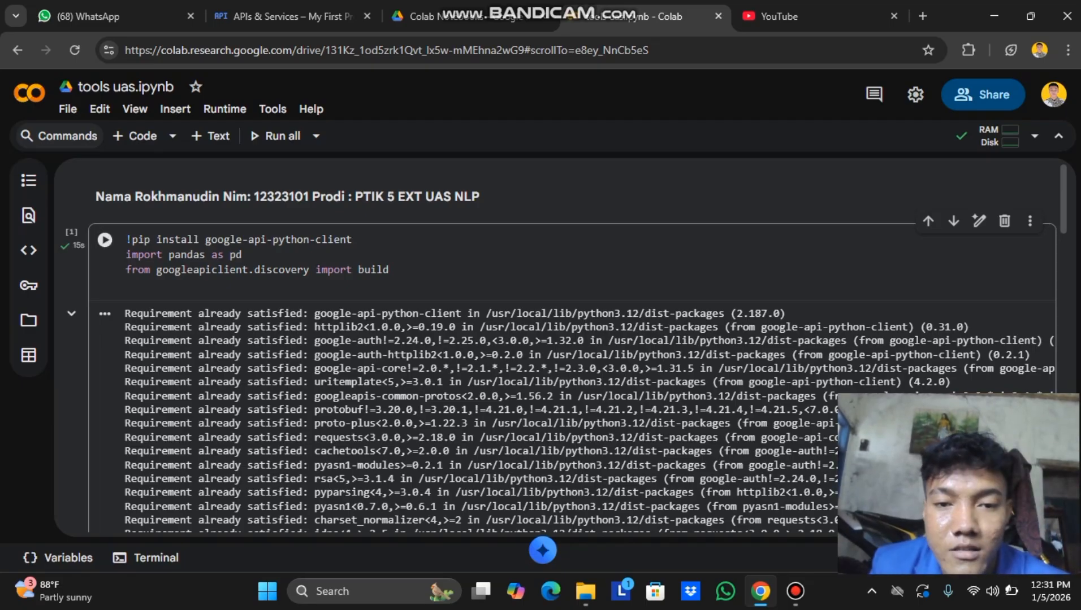
pyautogui.scroll(-3, 559, 350)
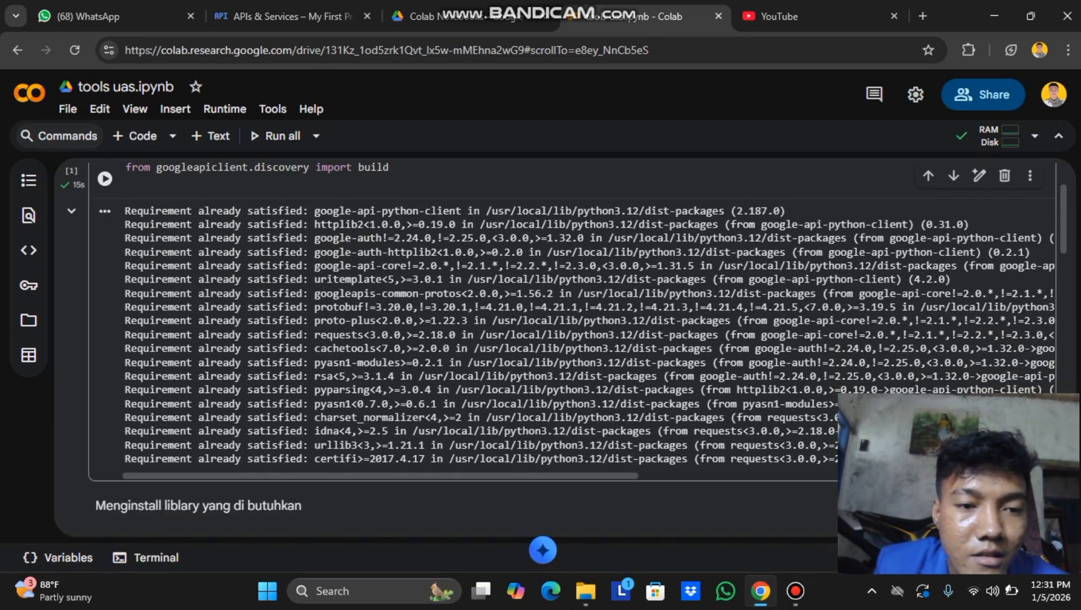
pyautogui.scroll(-3, 559, 351)
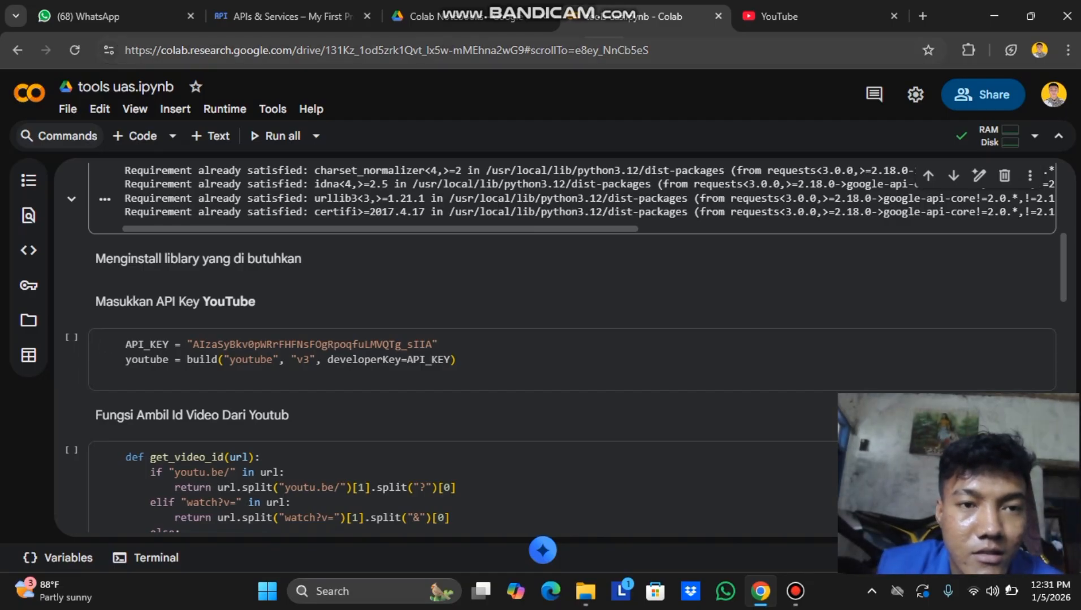
pyautogui.click(292, 17)
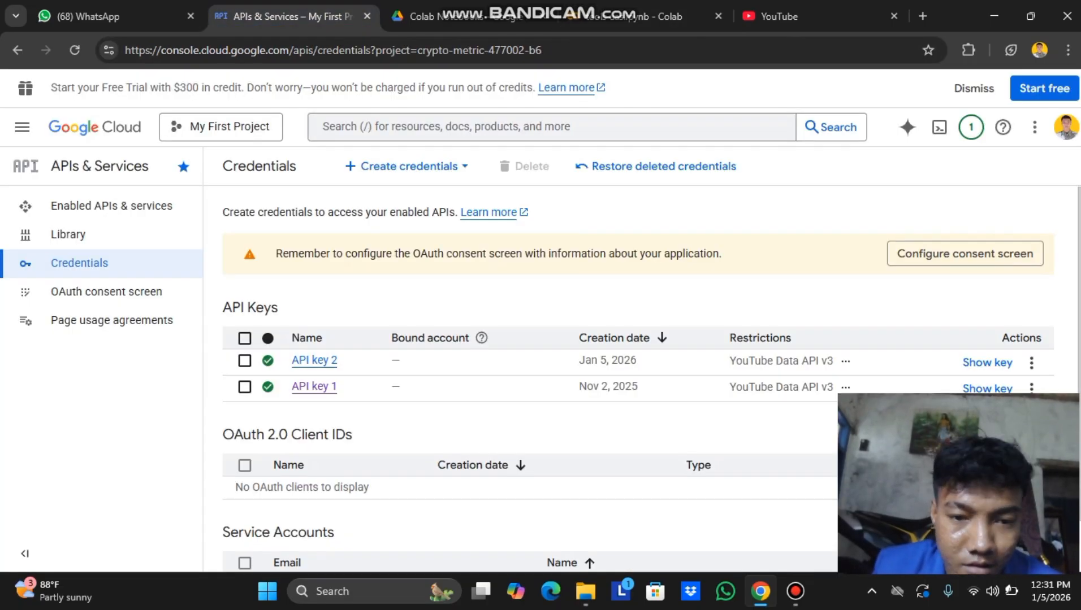
# Reveal and copy API key 2's value, then return to the tools uas.ipynb notebook.
pyautogui.click(987, 363)
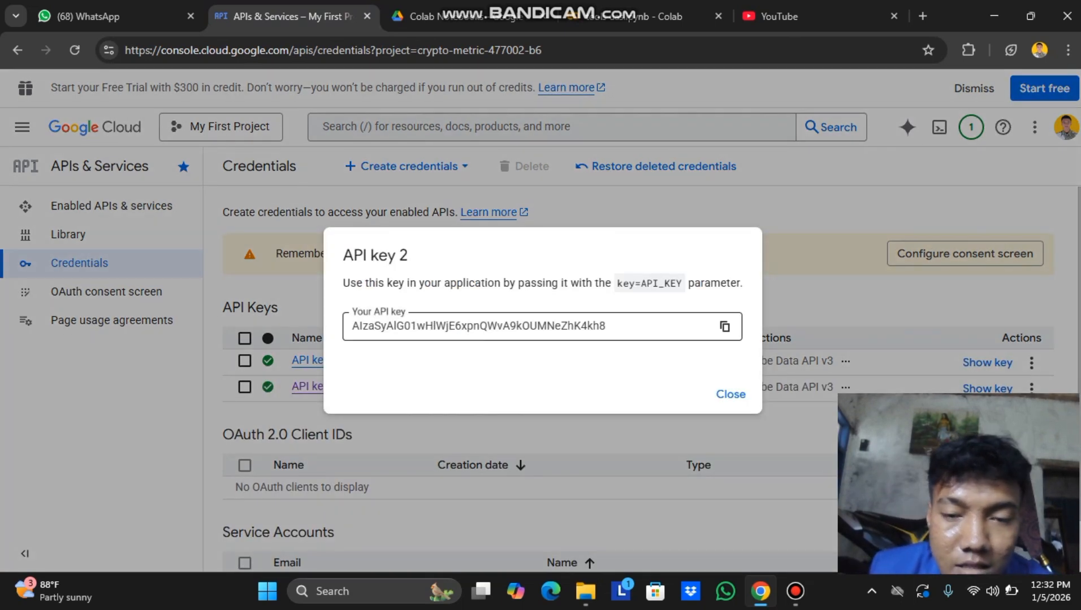
pyautogui.click(725, 326)
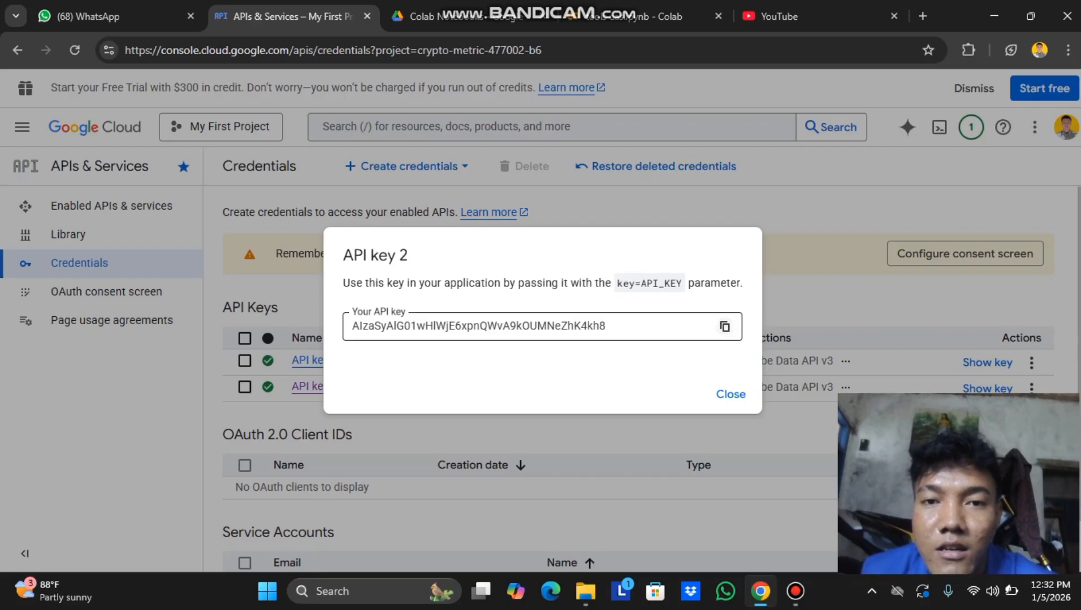
pyautogui.click(725, 327)
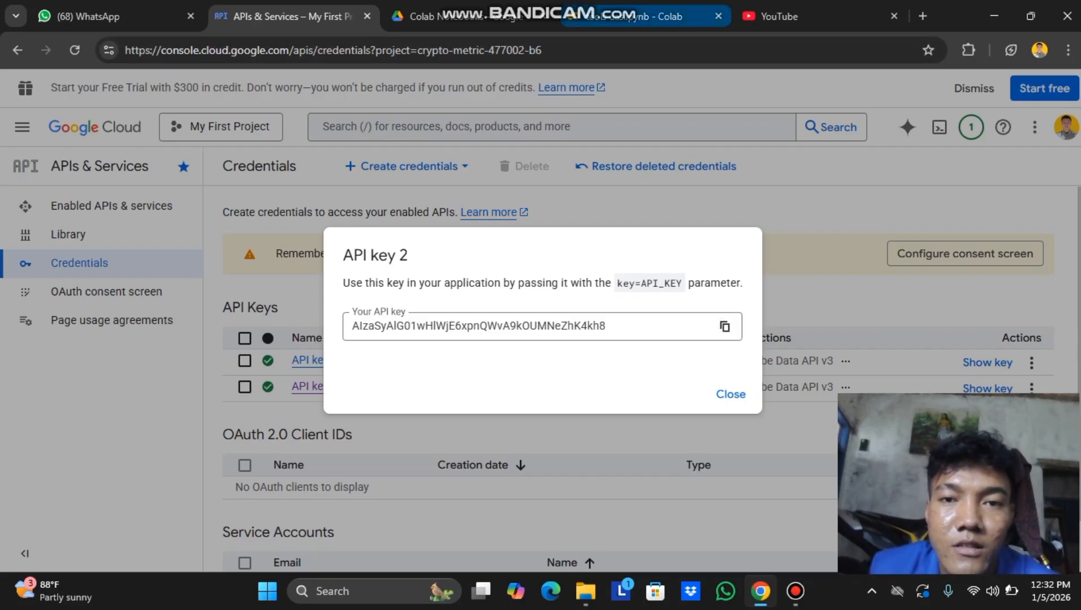
pyautogui.click(650, 16)
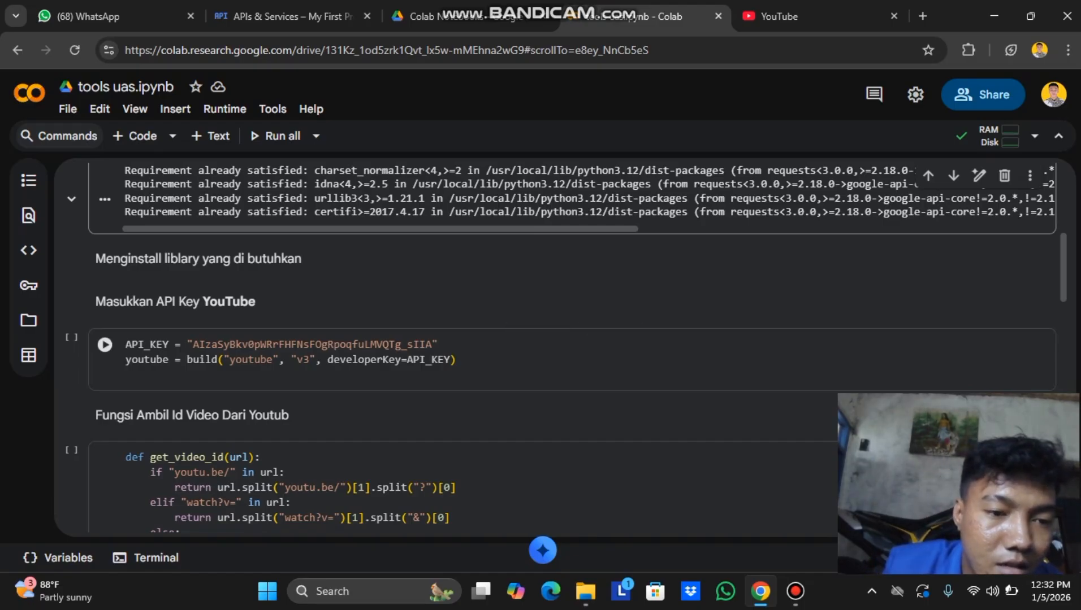
# Replace the API_KEY value with the copied API key 2 and run that cell.
pyautogui.moveTo(193, 344); pyautogui.dragTo(432, 344)
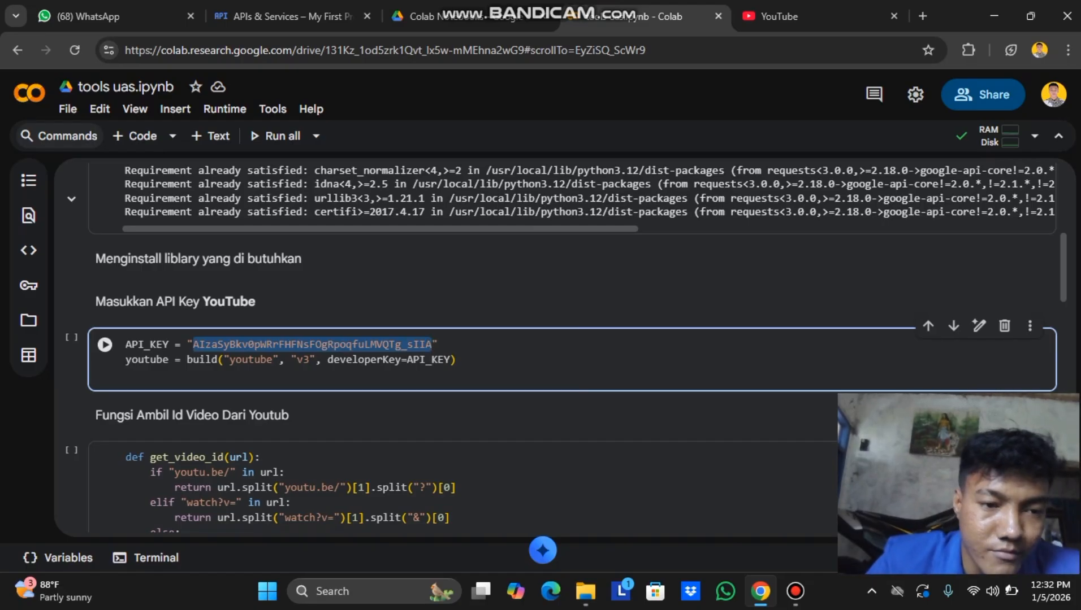
pyautogui.press('BackSpace')
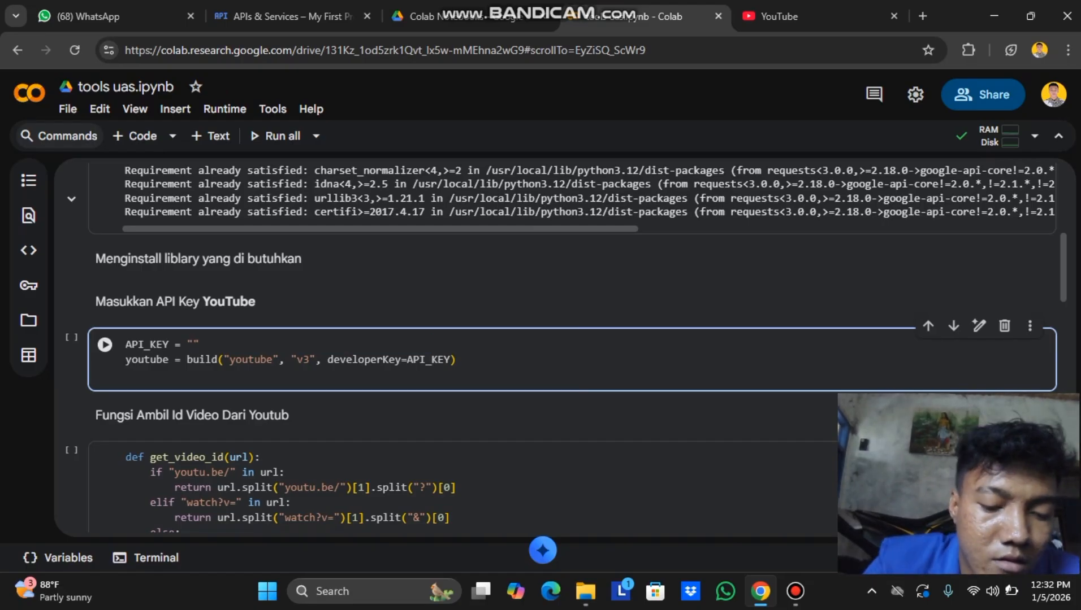
pyautogui.hotkey('ctrl', 'v')
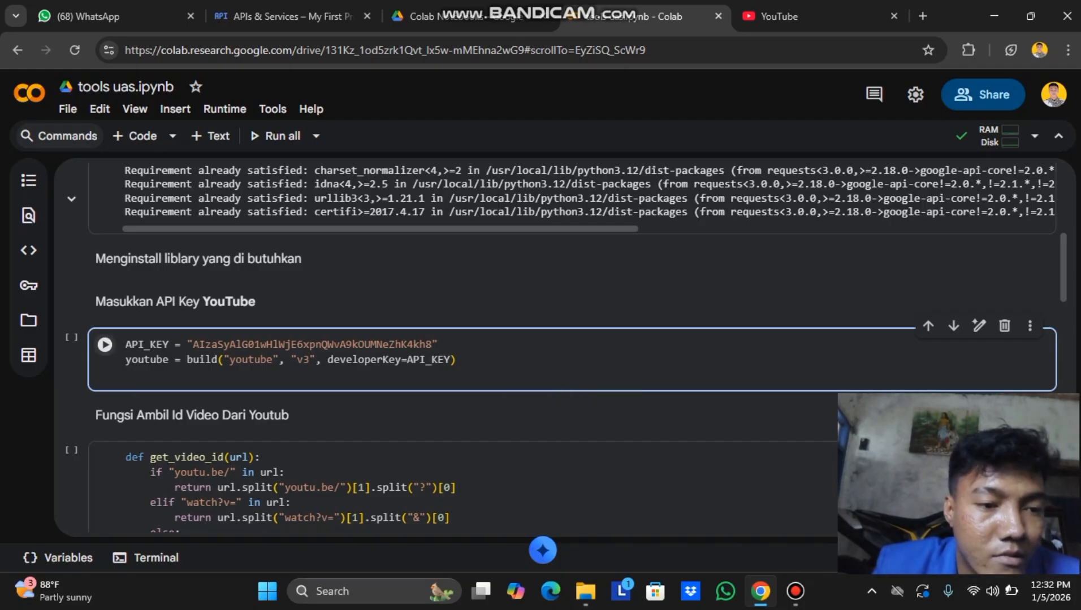
pyautogui.click(105, 345)
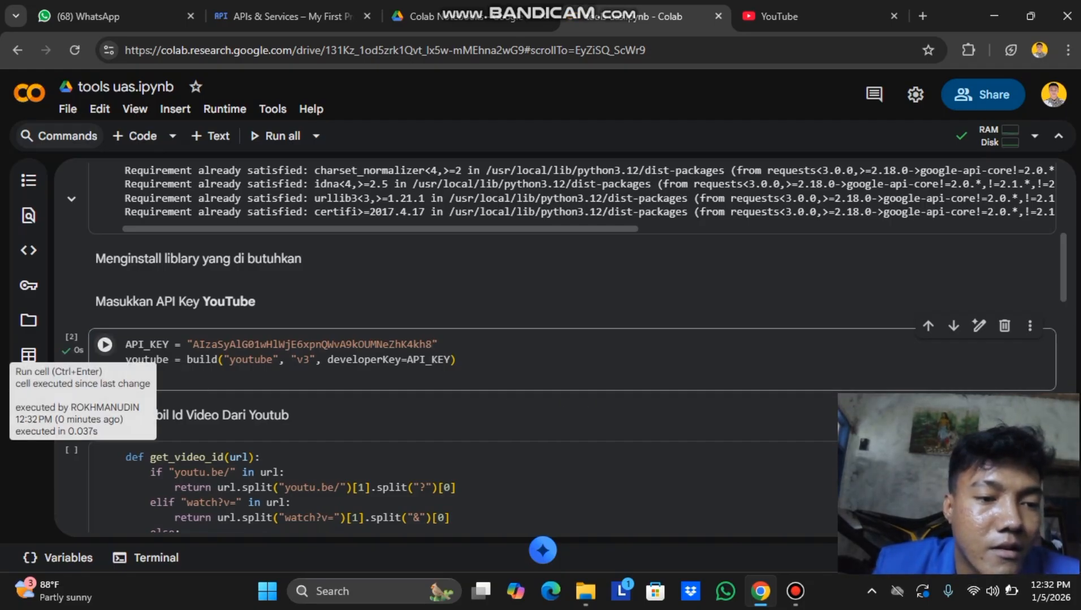
# Run the get_video_id and get_video_comments definition cells, then switch to YouTube.
pyautogui.scroll(-2, 537, 345)
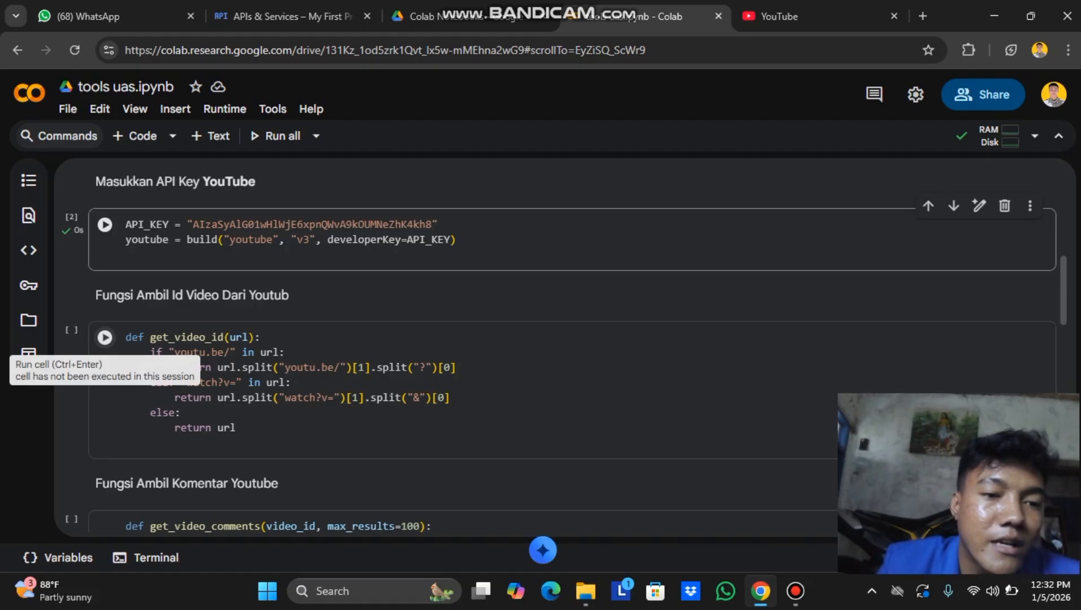
pyautogui.click(104, 338)
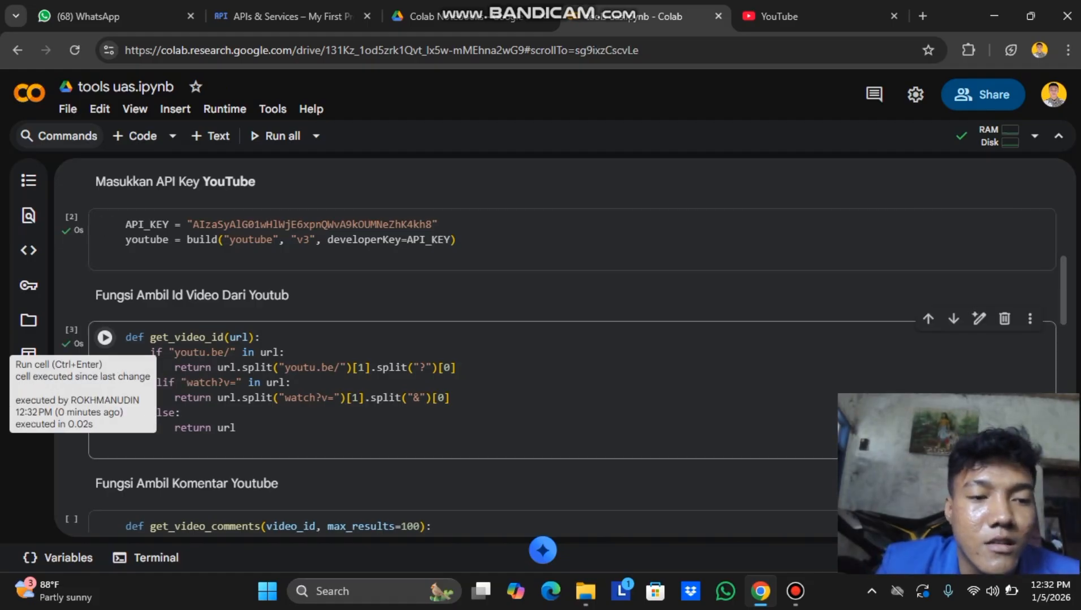
pyautogui.scroll(-5, 105, 339)
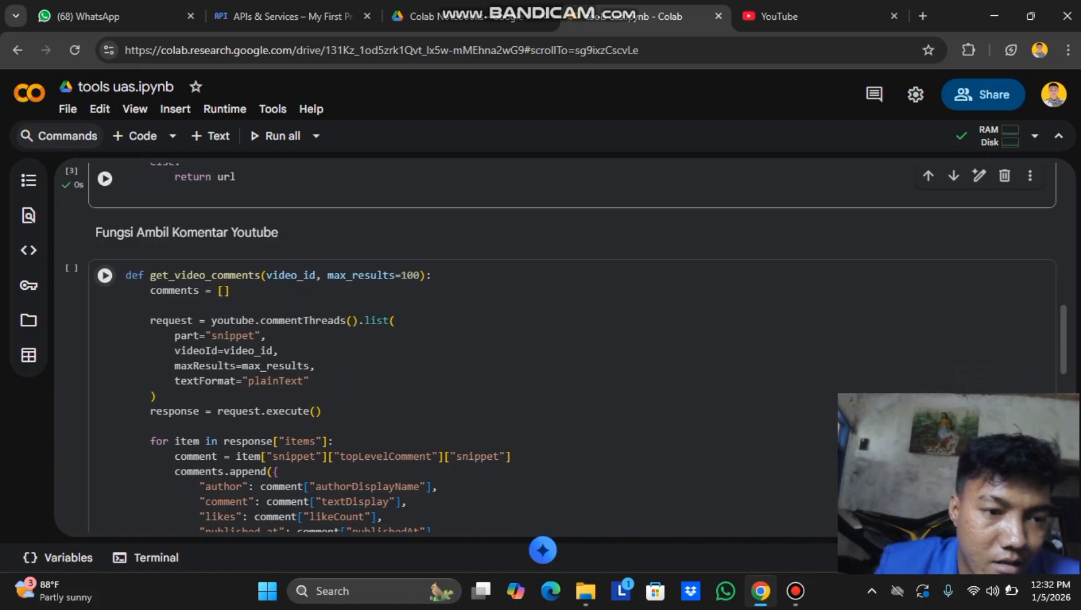
pyautogui.click(105, 275)
pyautogui.scroll(-3, 104, 275)
pyautogui.scroll(-4, 560, 340)
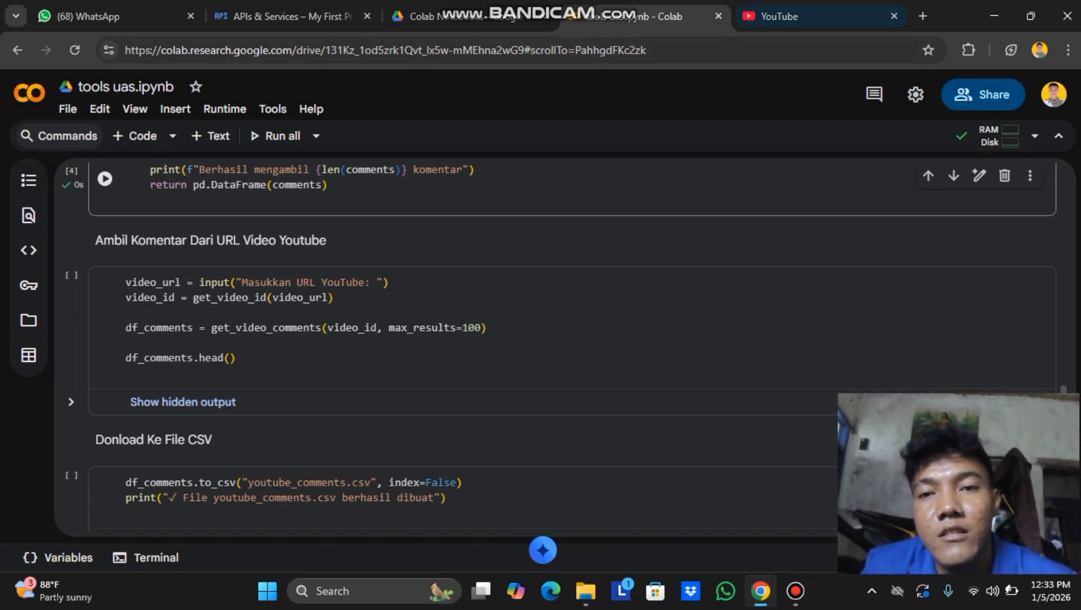
pyautogui.click(808, 16)
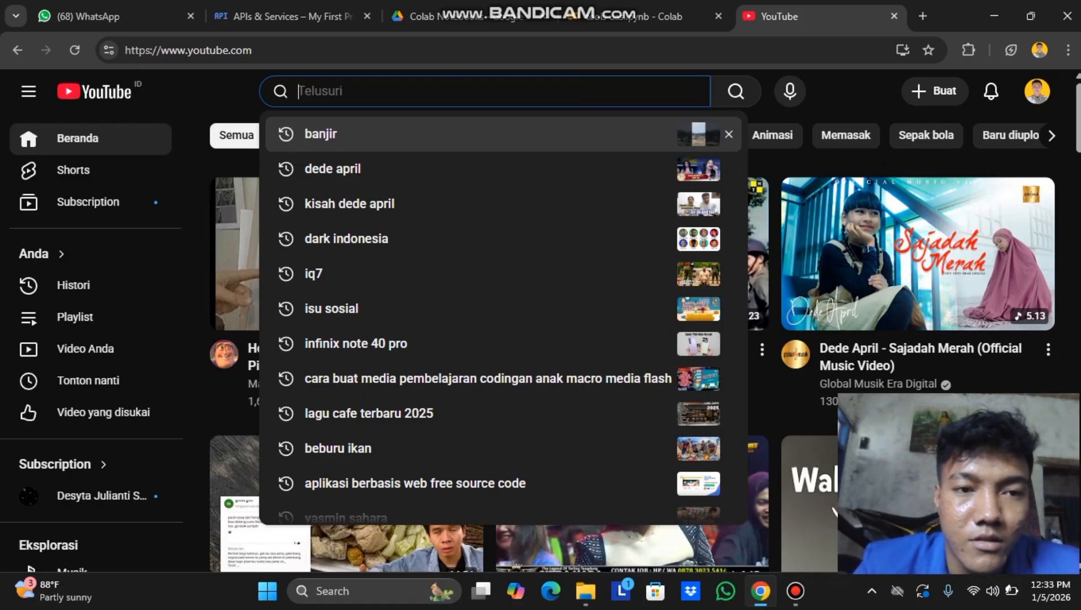
# Search YouTube for 'kdm banjir cirebon' and open the first video.
pyautogui.write('banj')
pyautogui.press('BackSpace')
pyautogui.press('BackSpace')
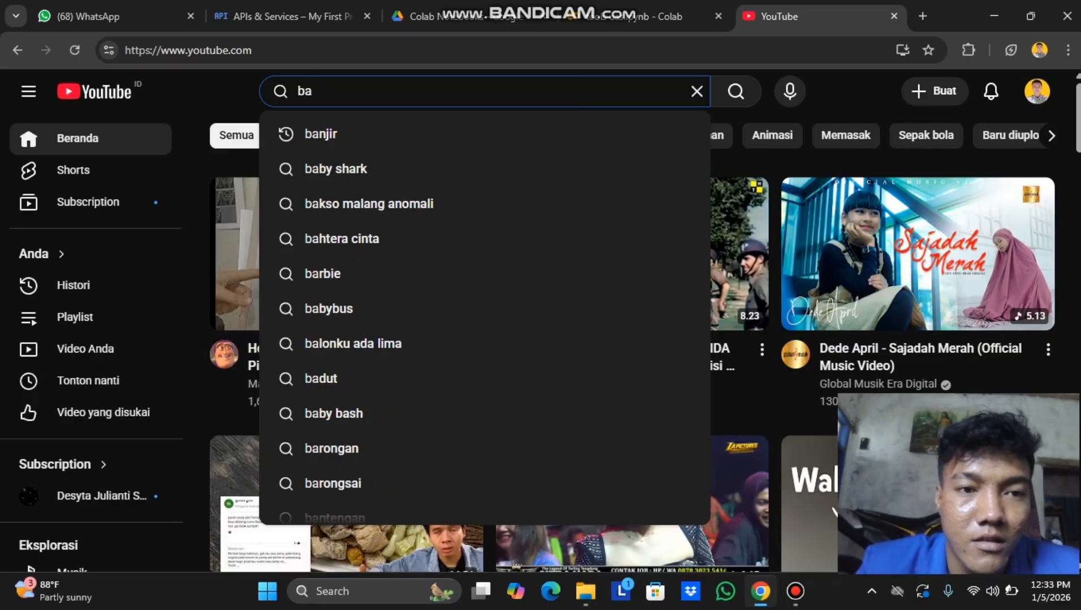
pyautogui.press('BackSpace')
pyautogui.press('BackSpace')
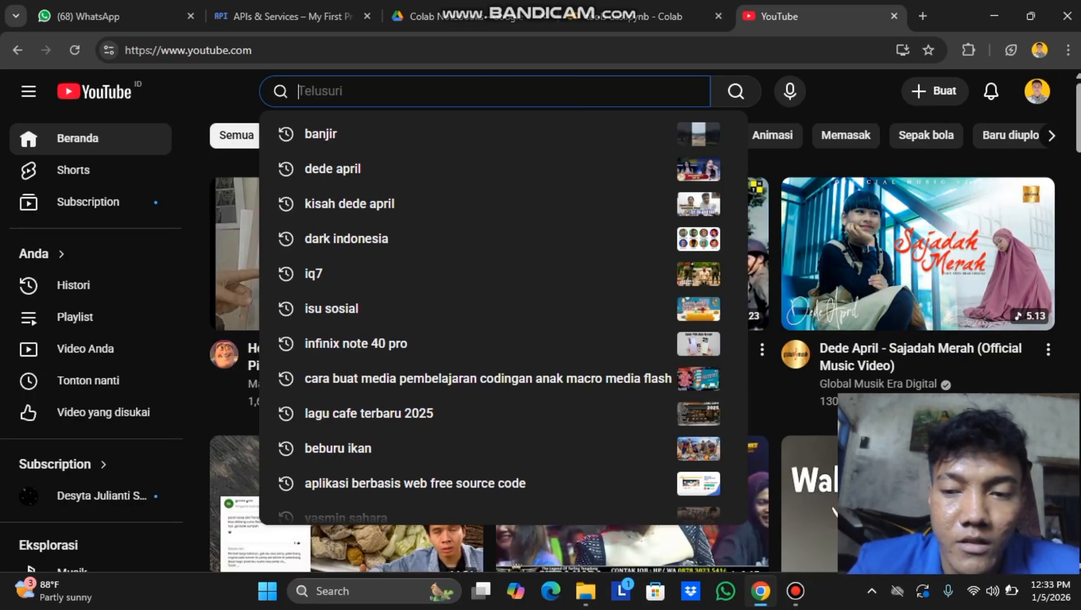
pyautogui.write('k')
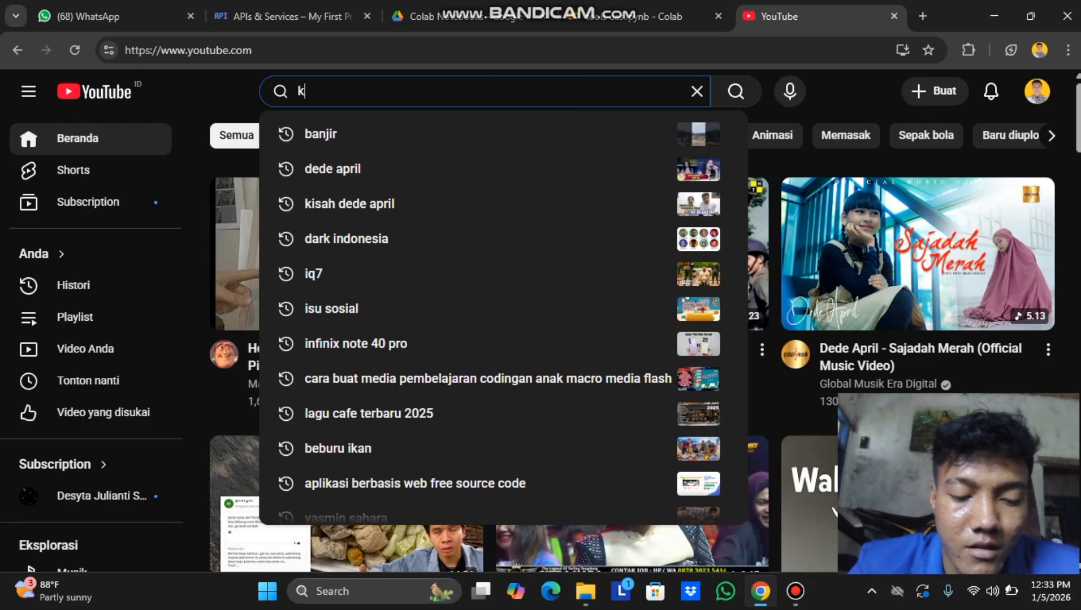
pyautogui.write('dm banjir')
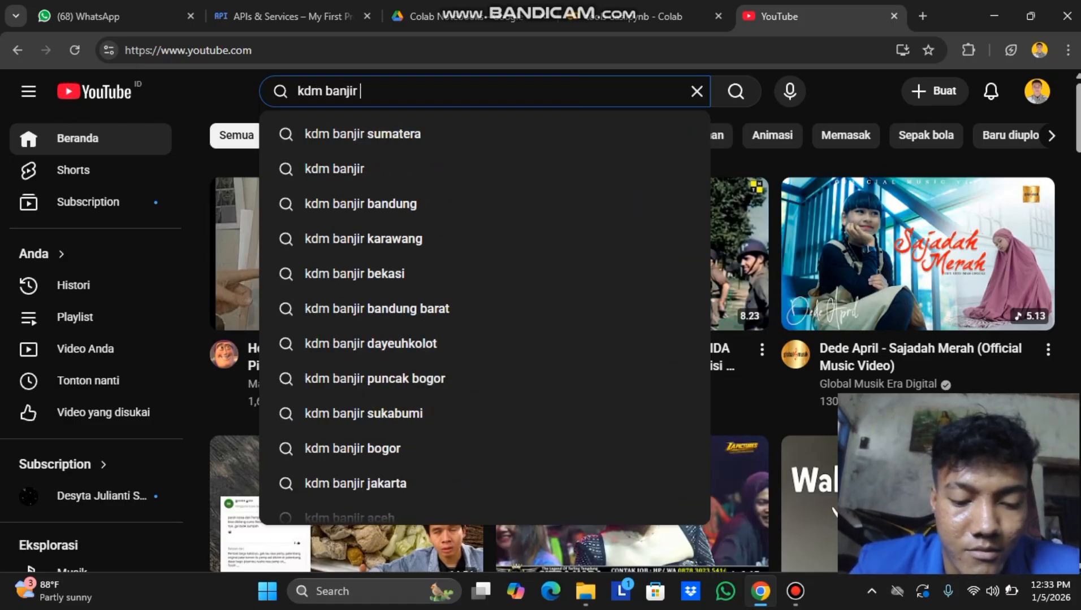
pyautogui.write(' cirebon')
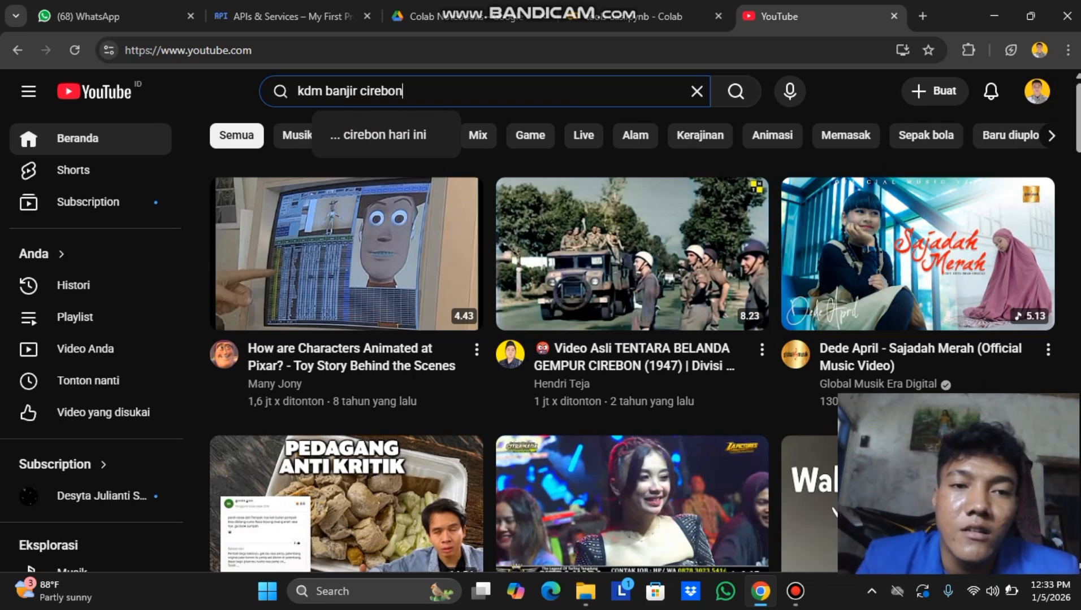
pyautogui.press('Return')
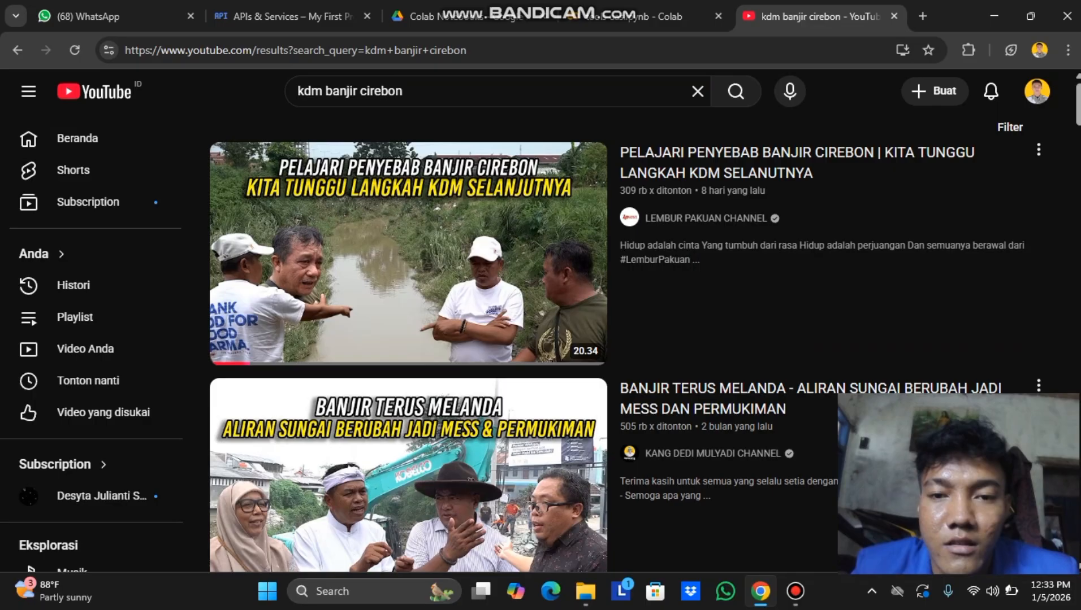
pyautogui.click(408, 253)
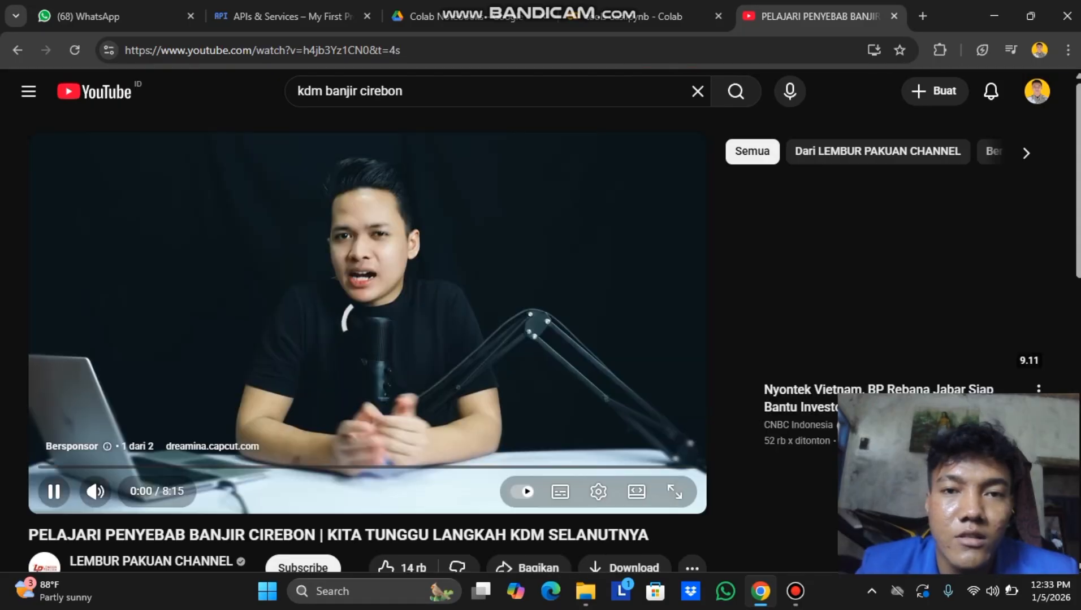
# Copy the video's share link via Bagikan > Salin and return to Colab.
pyautogui.scroll(-5, 368, 339)
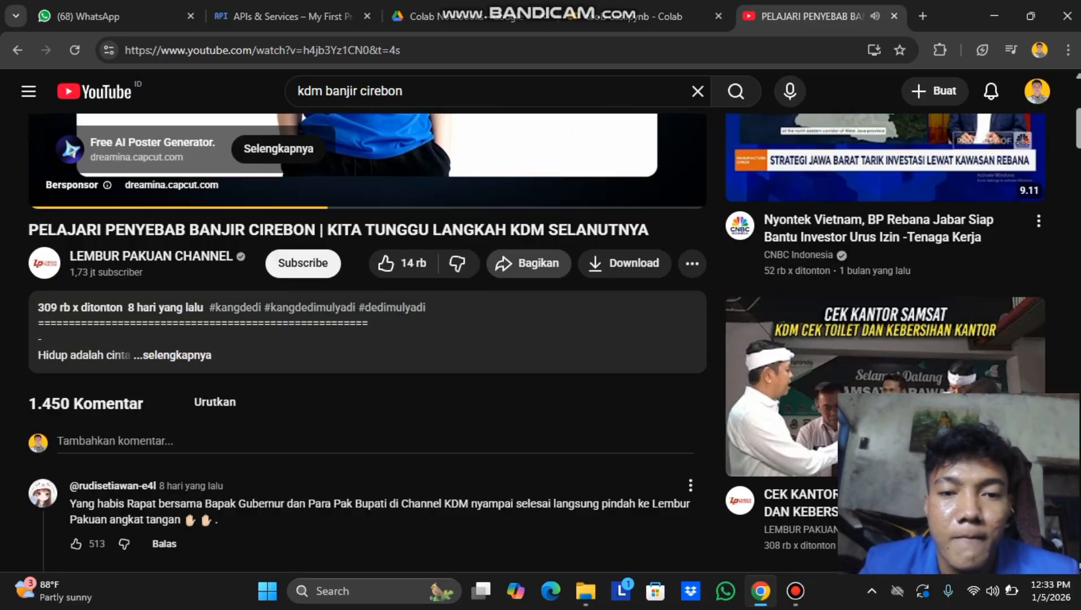
pyautogui.click(528, 263)
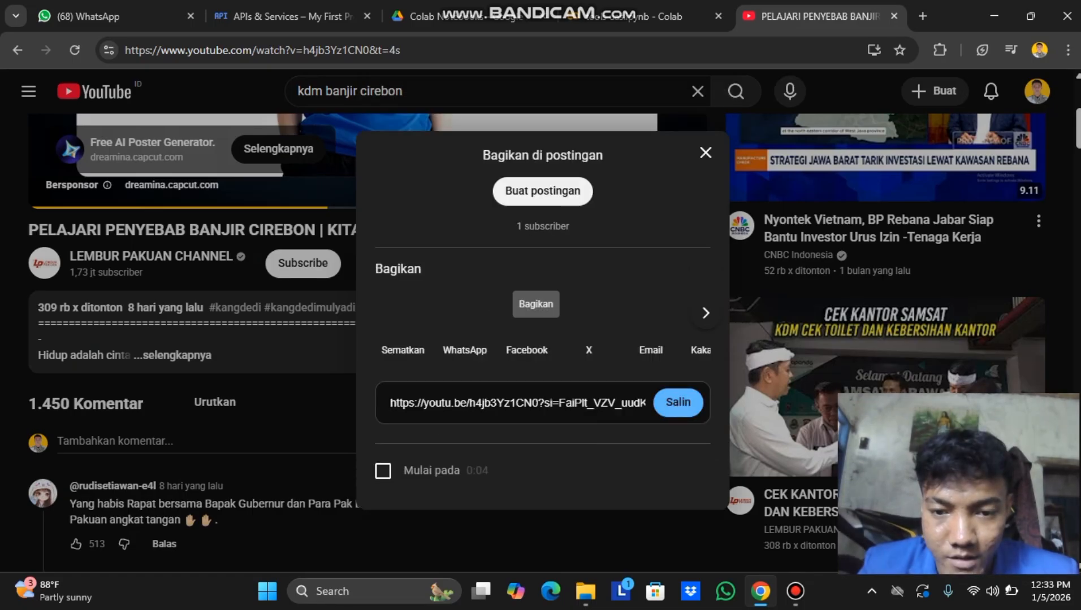
pyautogui.click(678, 403)
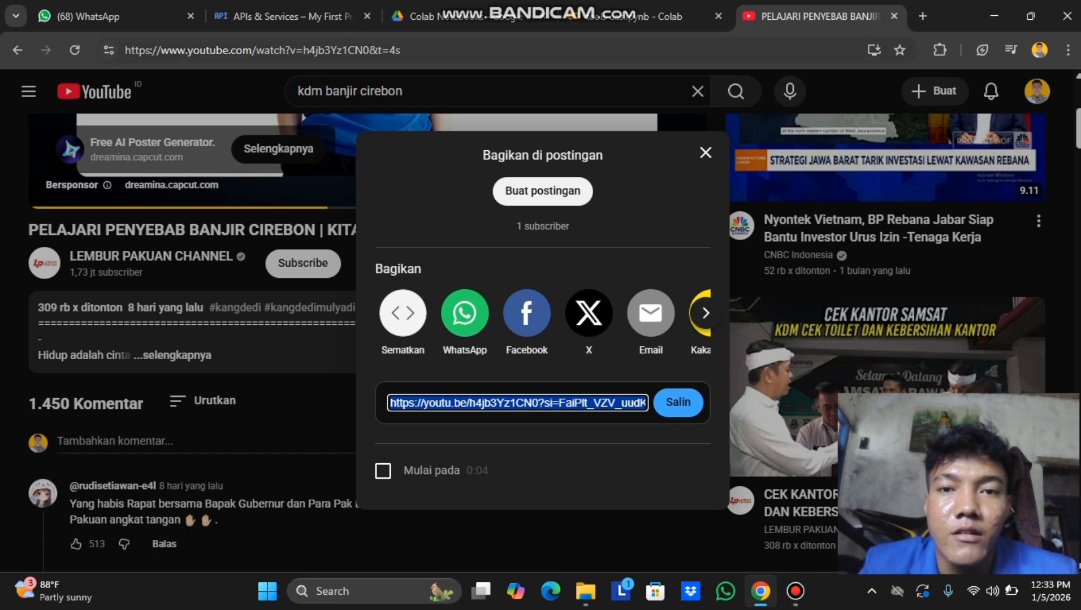
pyautogui.click(650, 16)
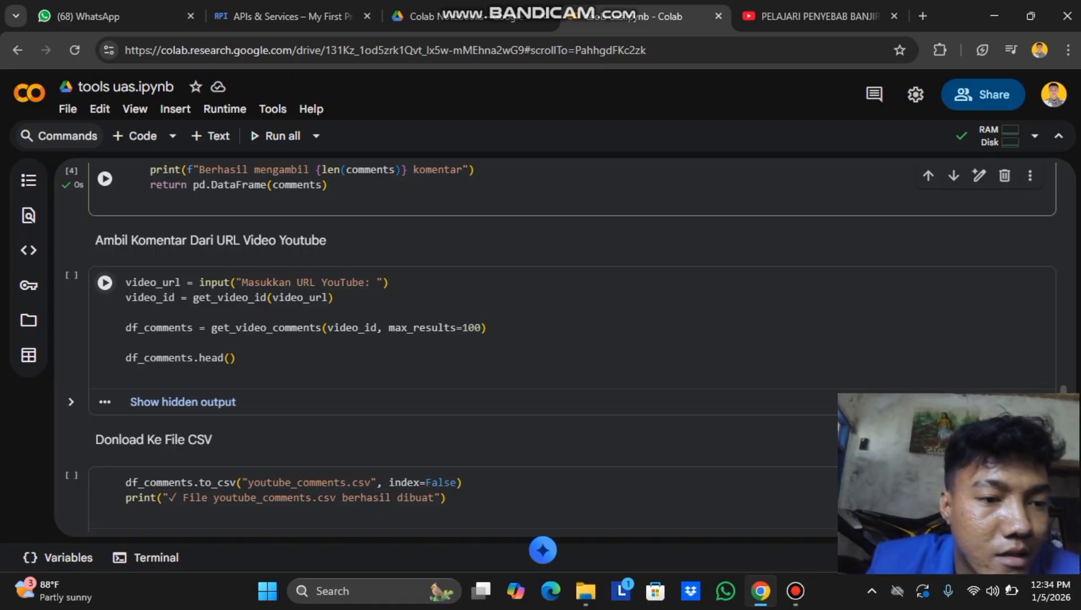
# Run the video_url cell on the pasted Cirebon video link, loading 100 comments into df_comments.
pyautogui.click(104, 283)
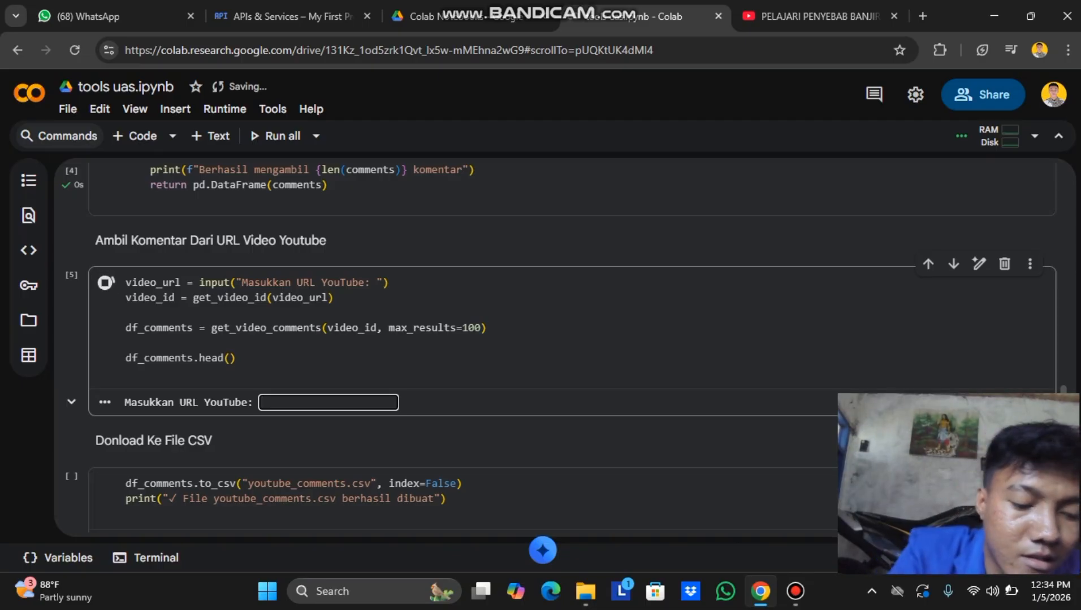
pyautogui.hotkey('ctrl', 'v')
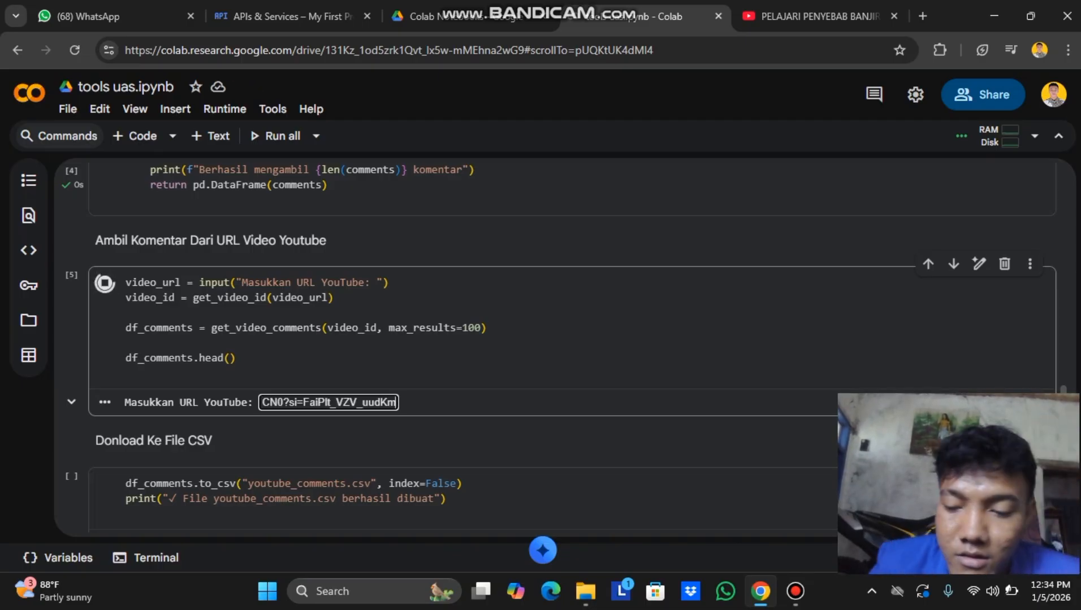
pyautogui.press('Return')
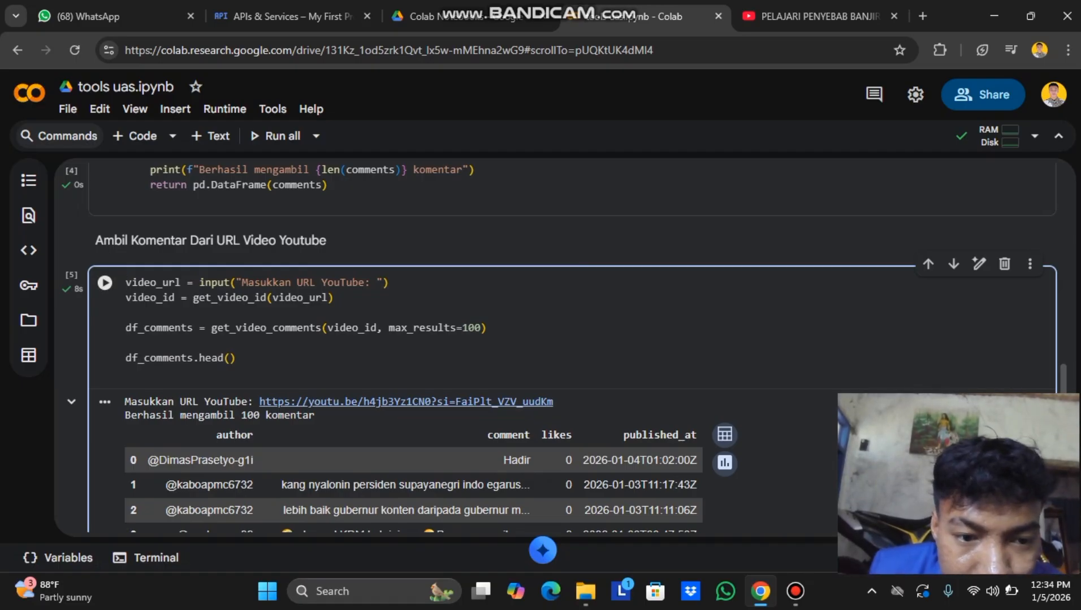
pyautogui.scroll(-3, 559, 352)
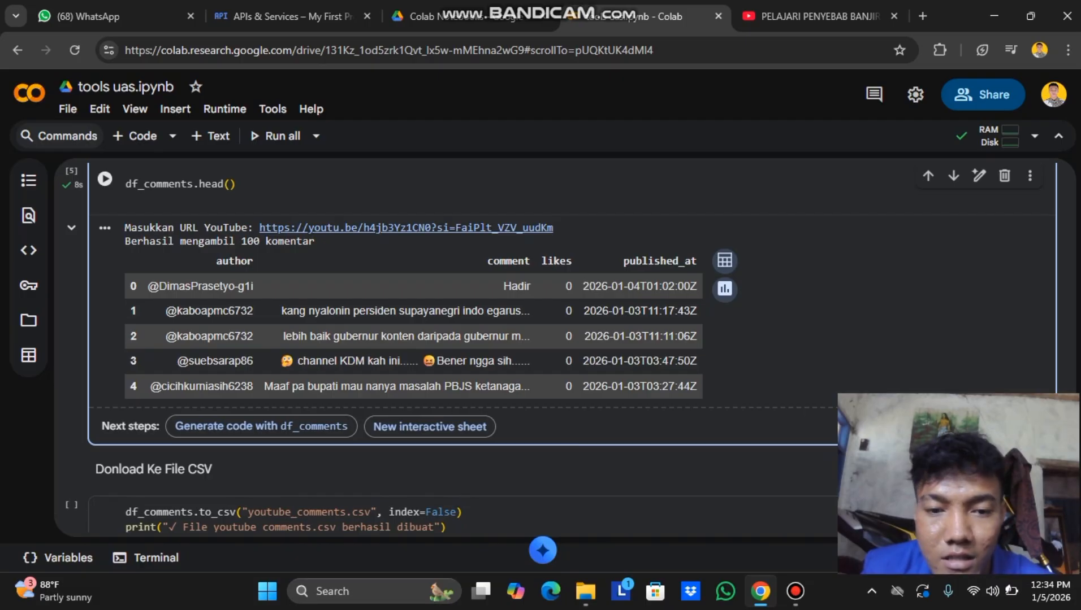
pyautogui.scroll(-3, 396, 339)
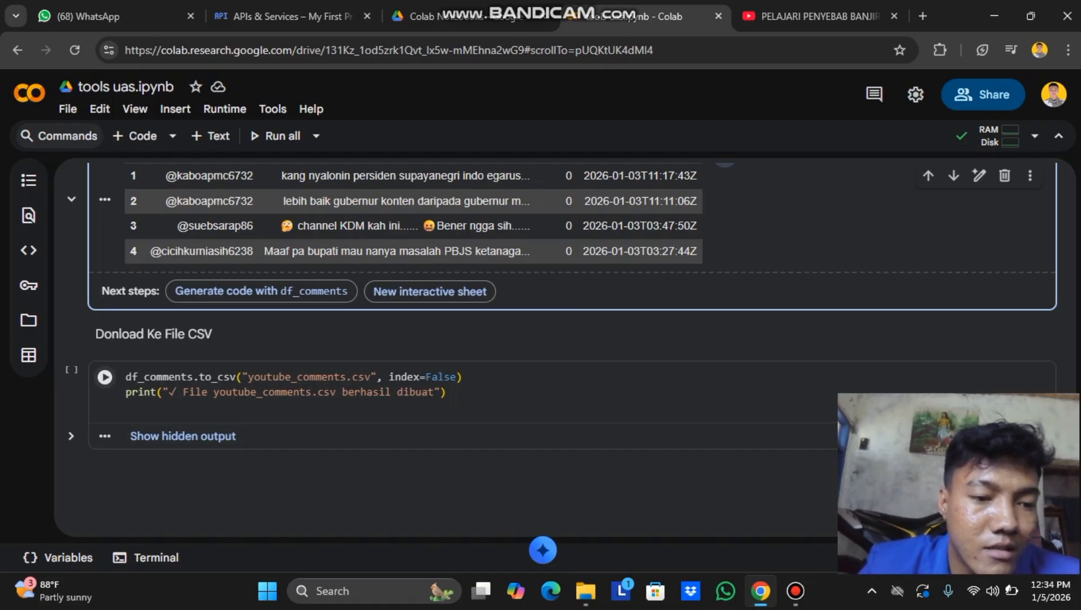
# Save comments to youtube_comments.csv, download it from the Files panel, and open it in Excel.
pyautogui.click(105, 377)
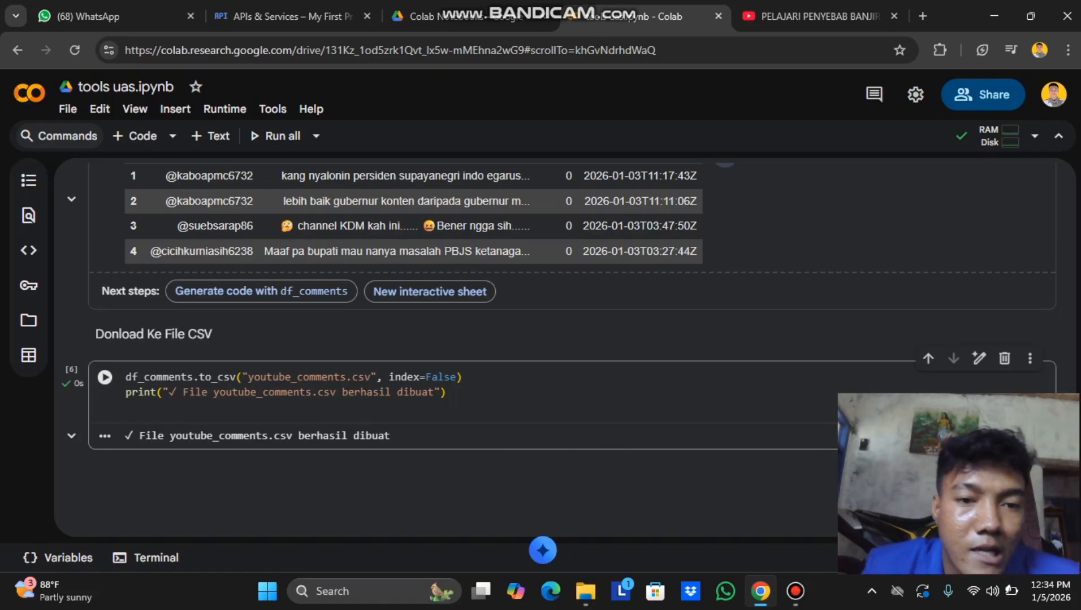
pyautogui.scroll(-3, 554, 351)
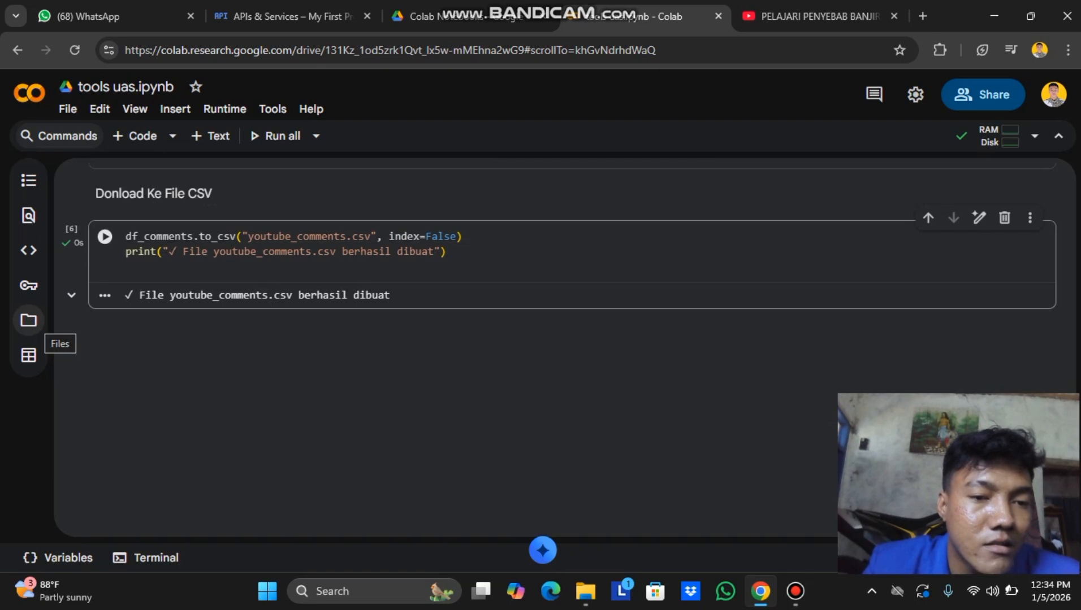
pyautogui.click(28, 321)
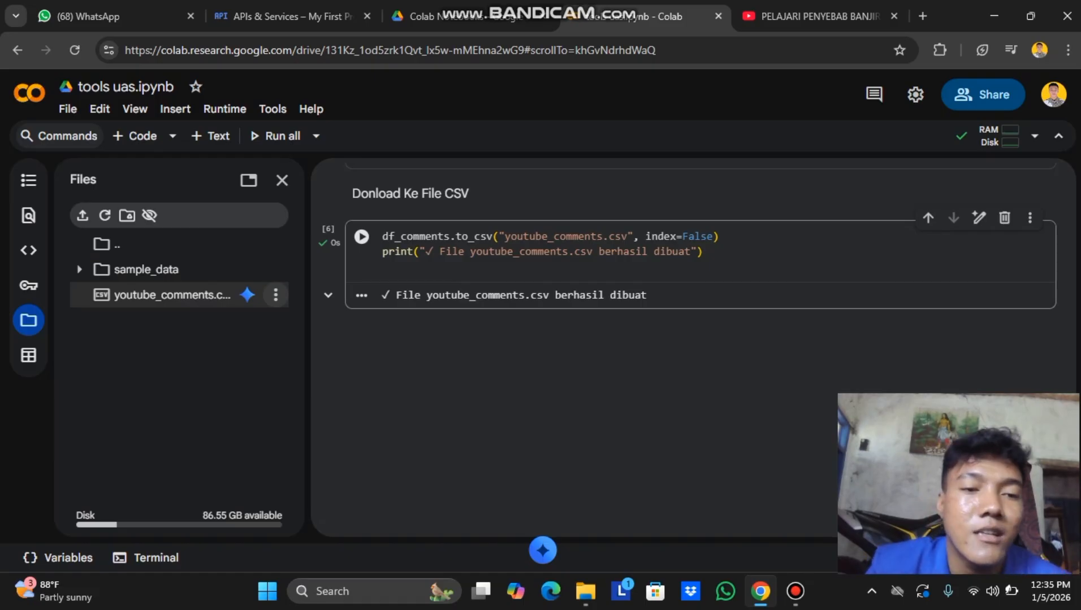
pyautogui.click(275, 295)
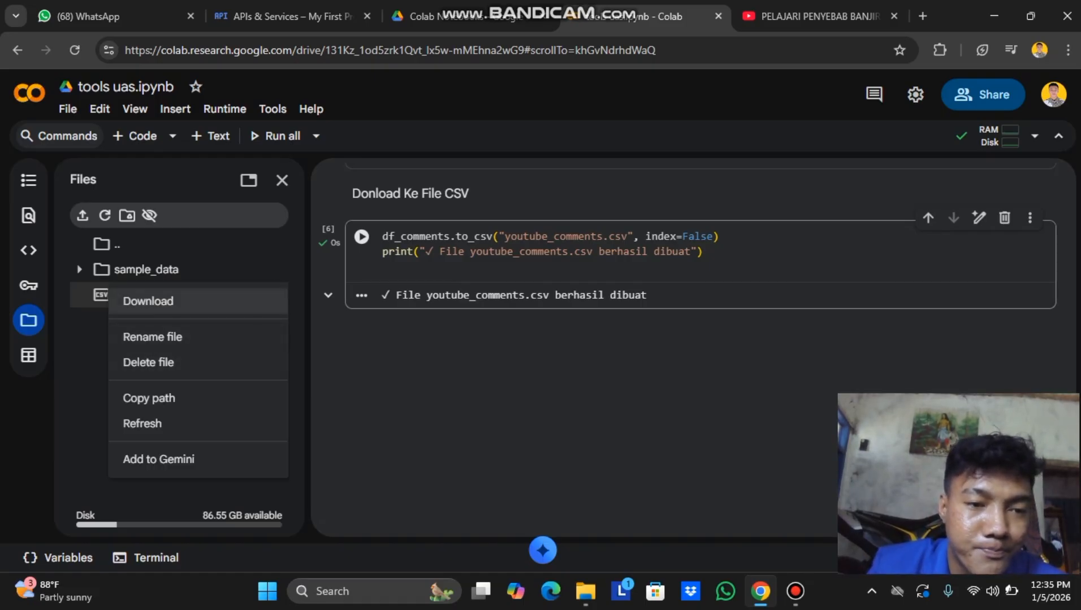
pyautogui.click(231, 300)
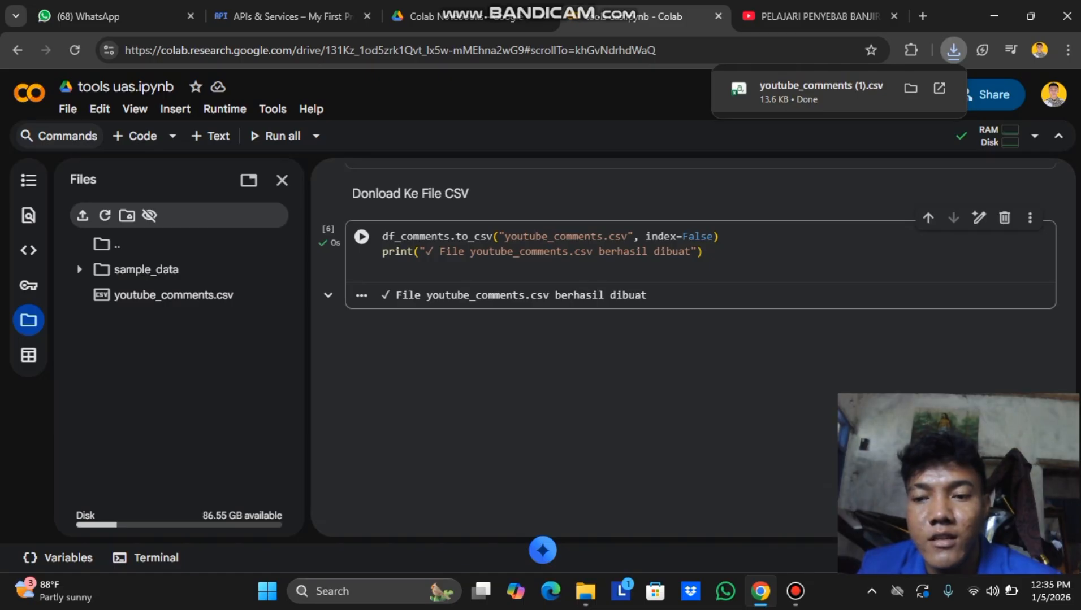
pyautogui.click(870, 91)
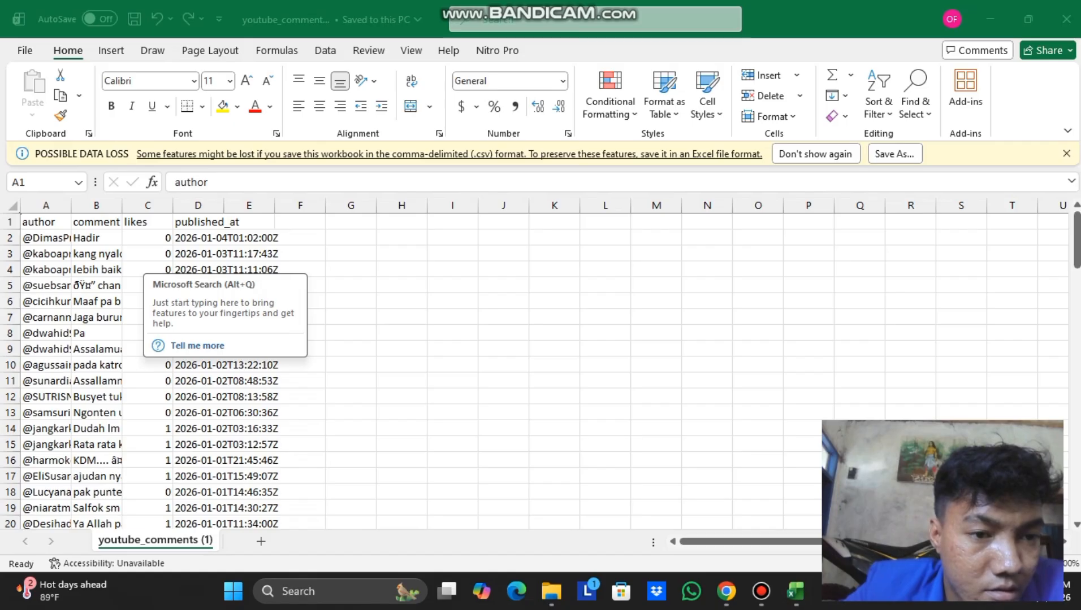
# Select column A of the youtube_comments sheet and bring up the Data tools.
pyautogui.click(46, 205)
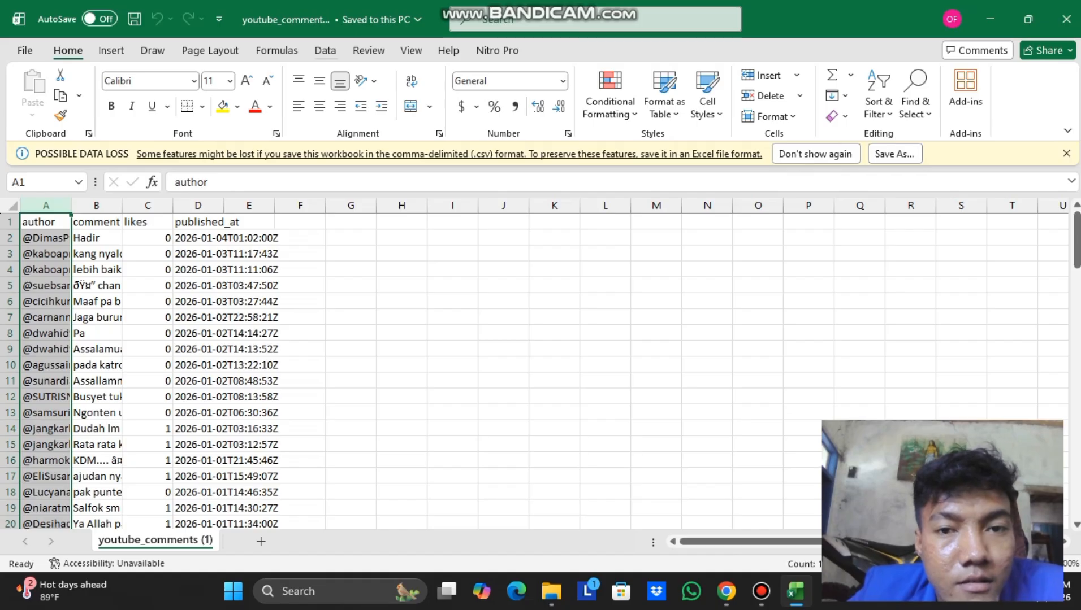
pyautogui.click(325, 50)
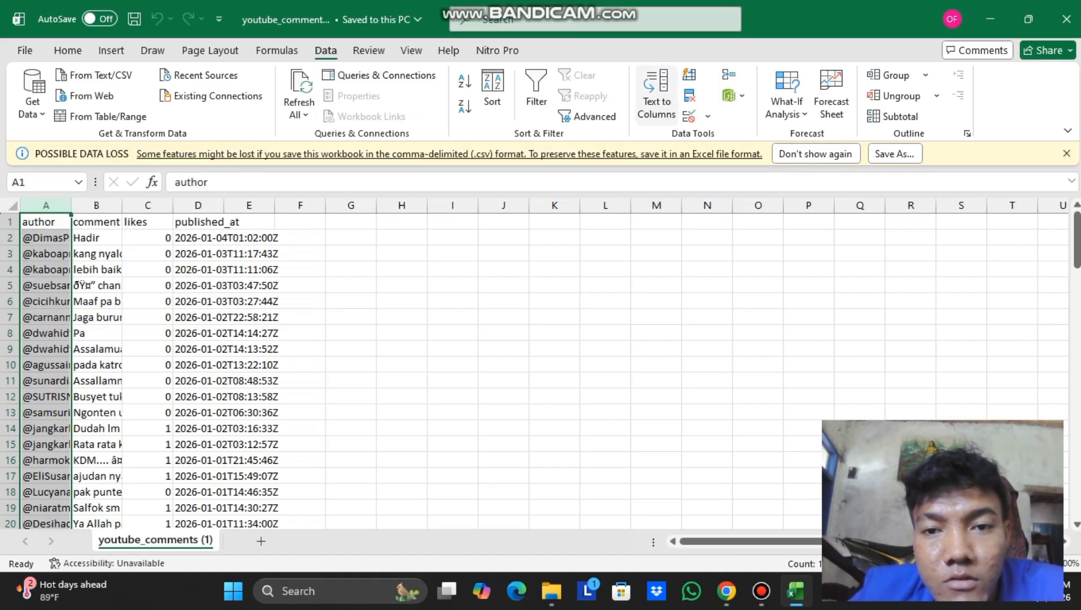
# Split column A at commas into author, comment, likes and published_at columns.
pyautogui.click(656, 94)
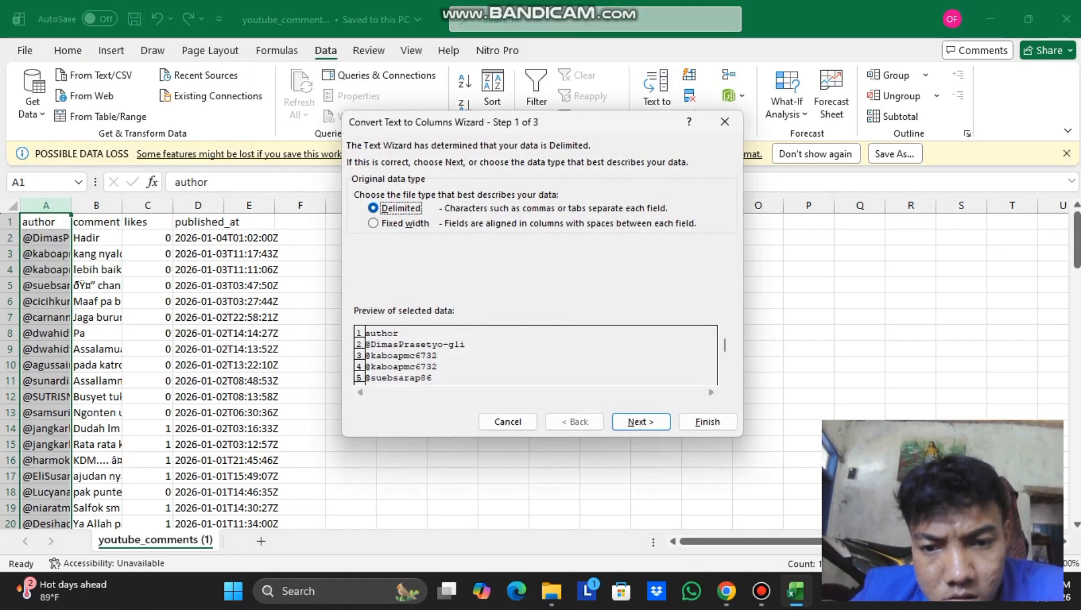
pyautogui.click(640, 421)
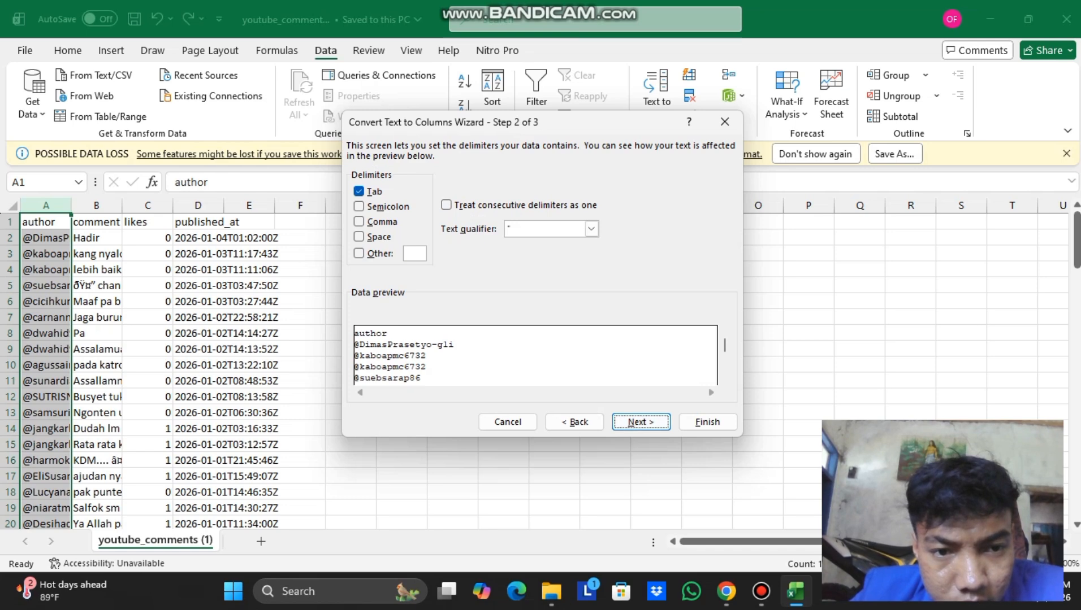
pyautogui.click(359, 222)
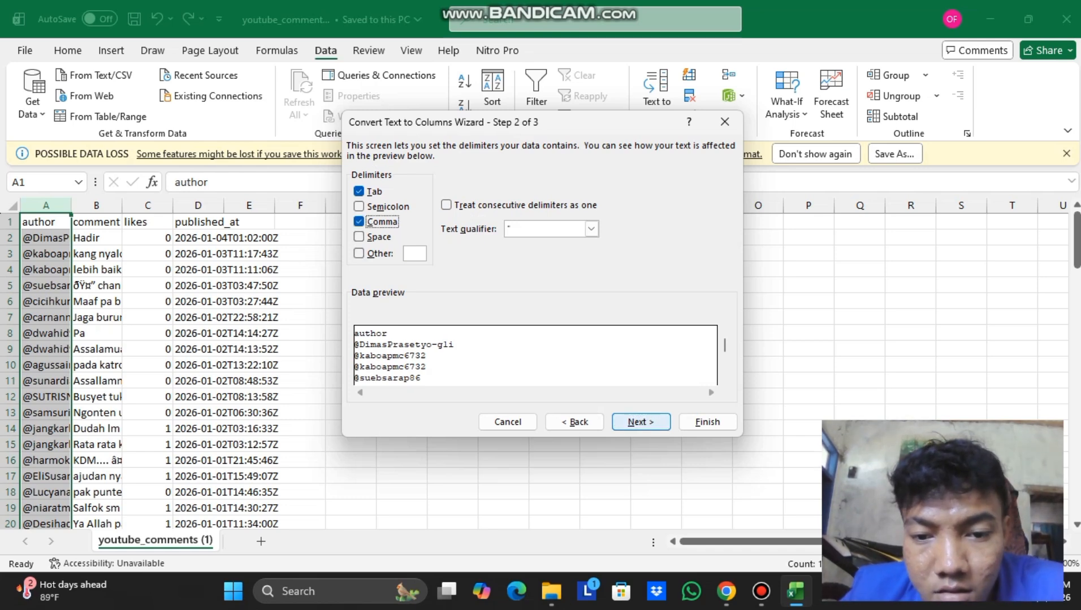
pyautogui.click(640, 422)
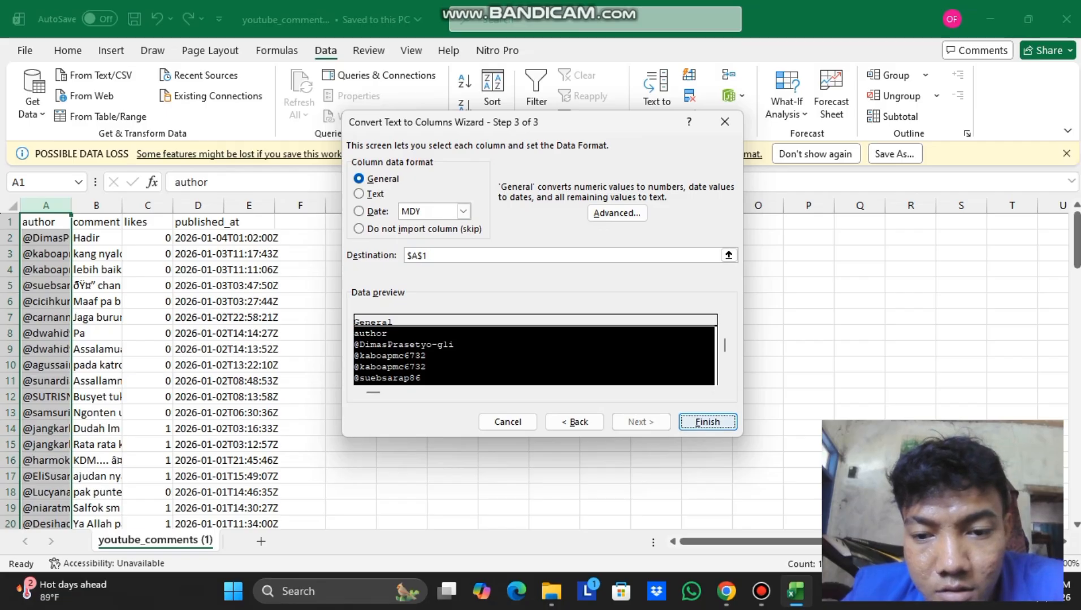
pyautogui.click(707, 423)
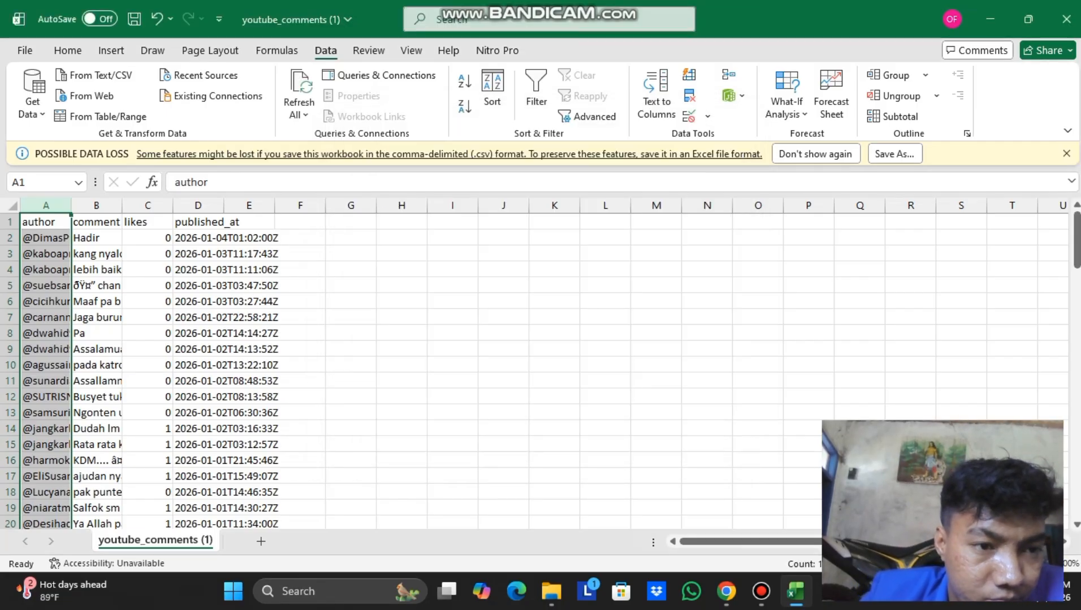
# Auto-fit the author column, then widen it further so full names show.
pyautogui.doubleClick(71, 205)
pyautogui.moveTo(140, 205); pyautogui.dragTo(193, 206)
pyautogui.scroll(-20, 254, 368)
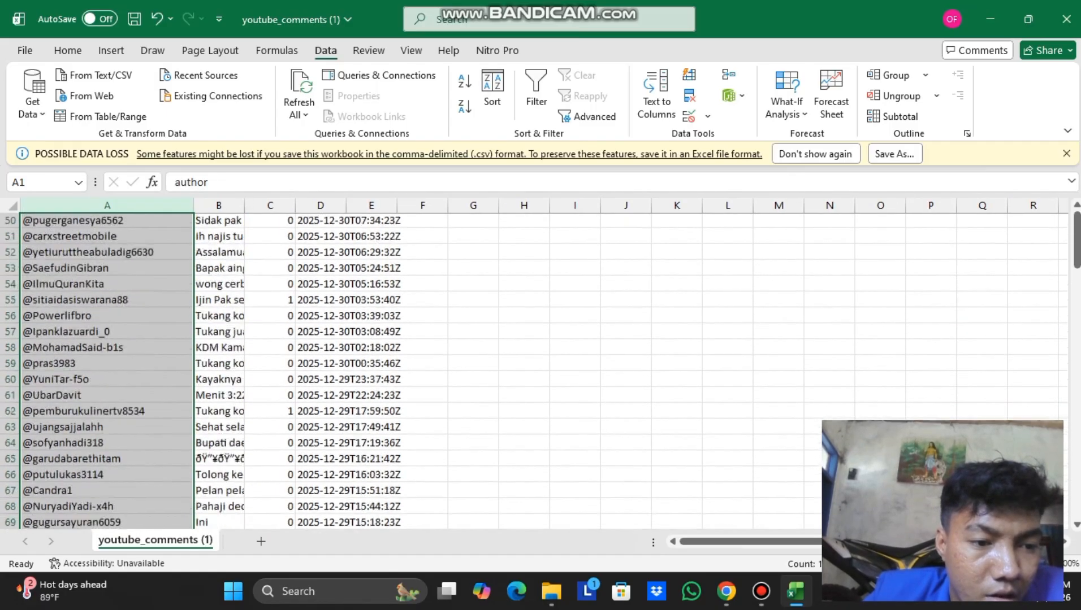
pyautogui.scroll(-8, 254, 368)
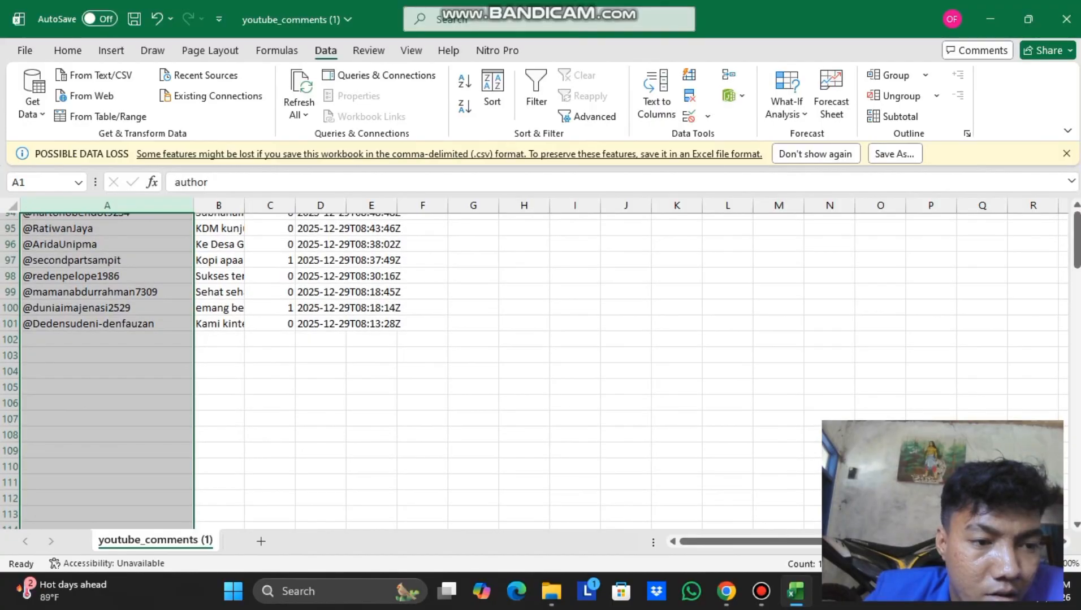
pyautogui.scroll(20, 254, 368)
pyautogui.scroll(3, 533, 372)
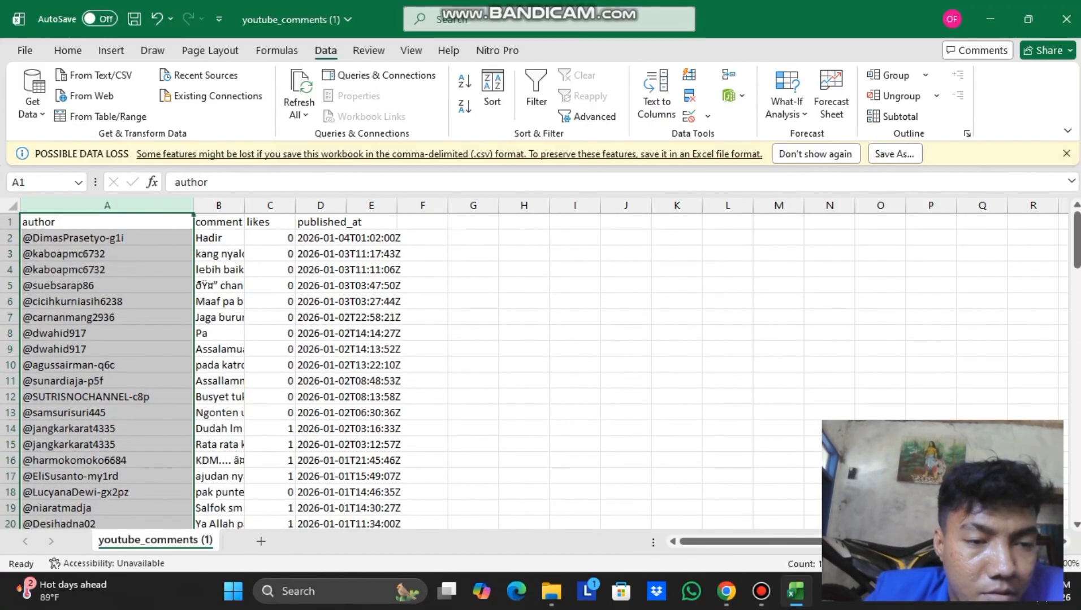
# Delete the likes and published_at columns, keeping only author and comment.
pyautogui.click(219, 206)
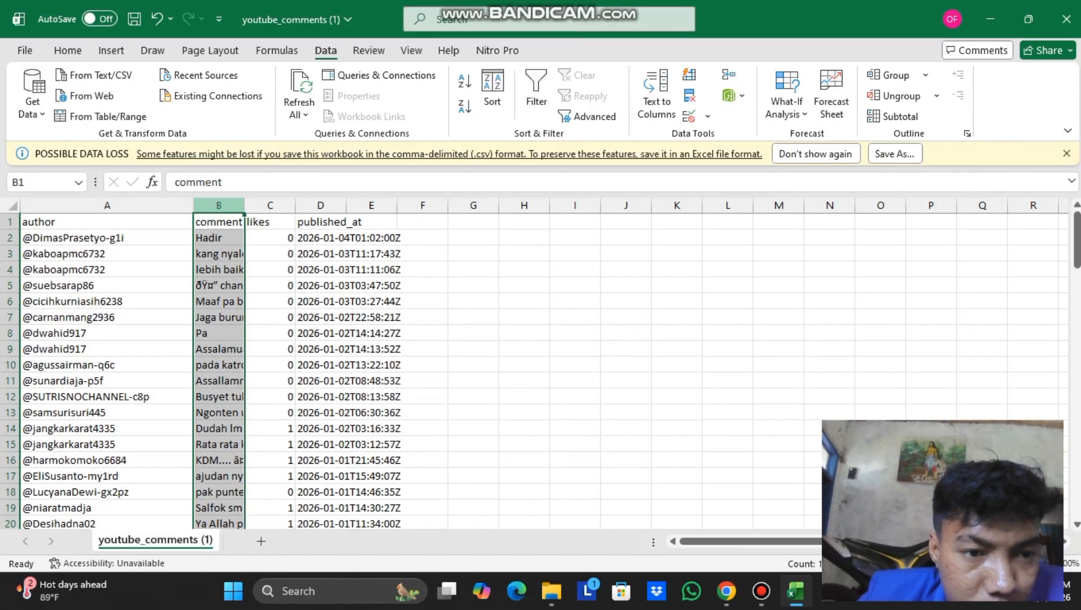
pyautogui.click(271, 206)
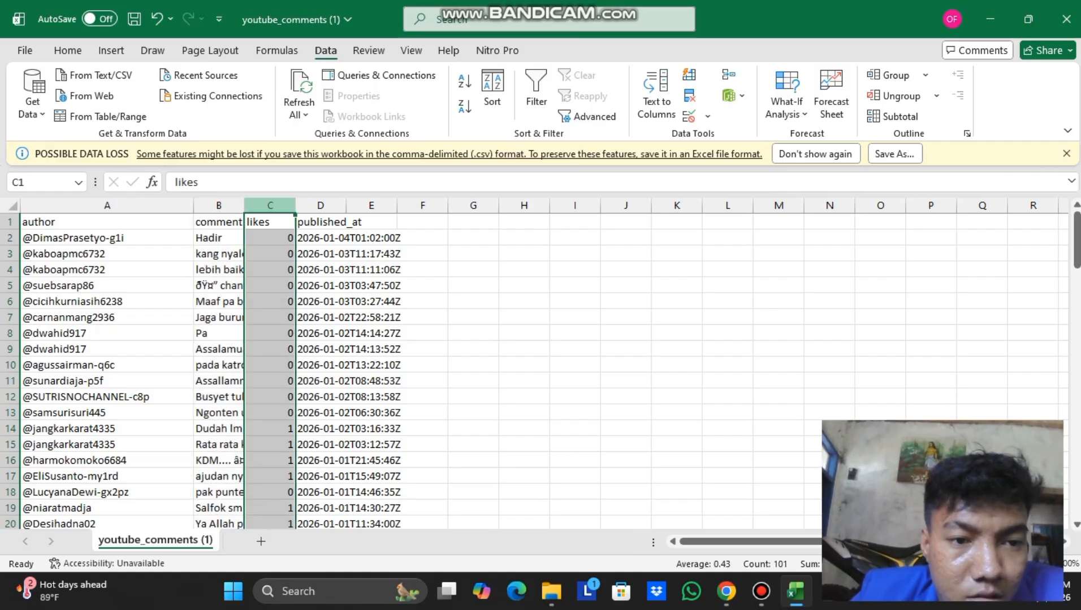
pyautogui.rightClick(271, 207)
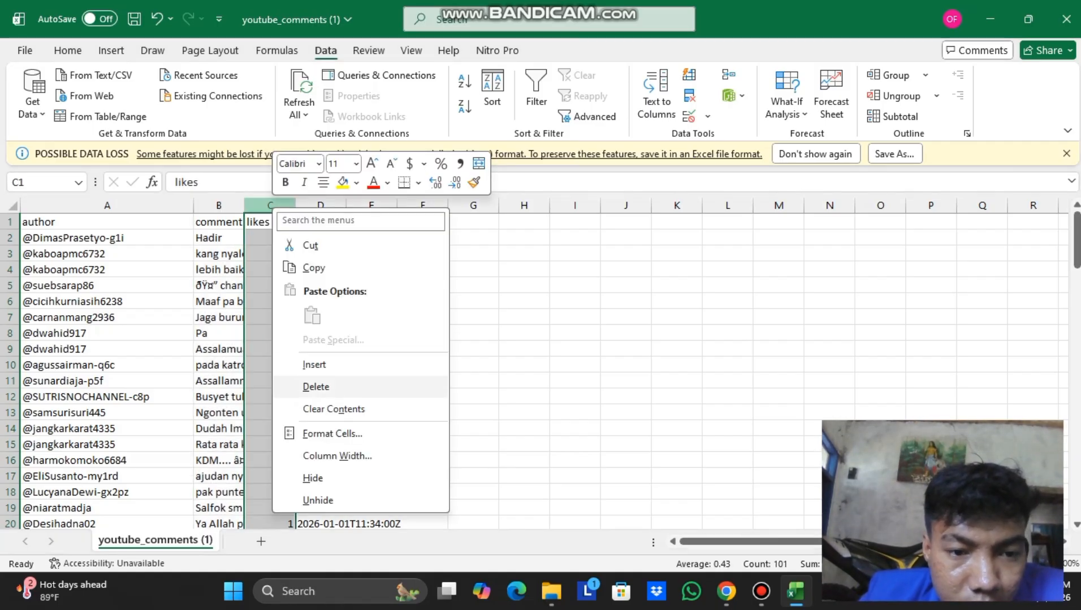
pyautogui.click(316, 386)
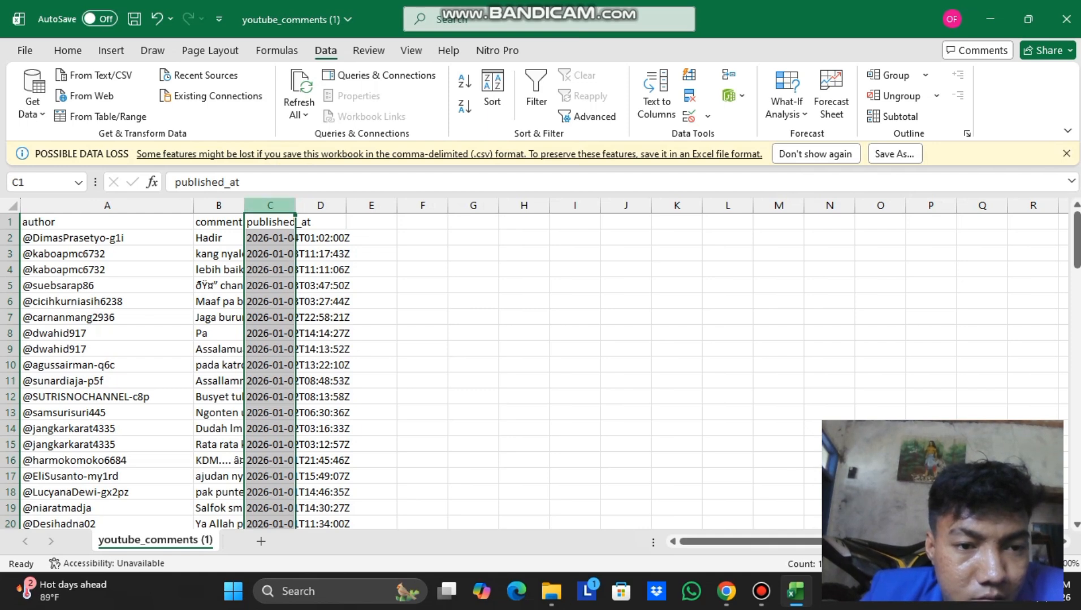
pyautogui.rightClick(270, 207)
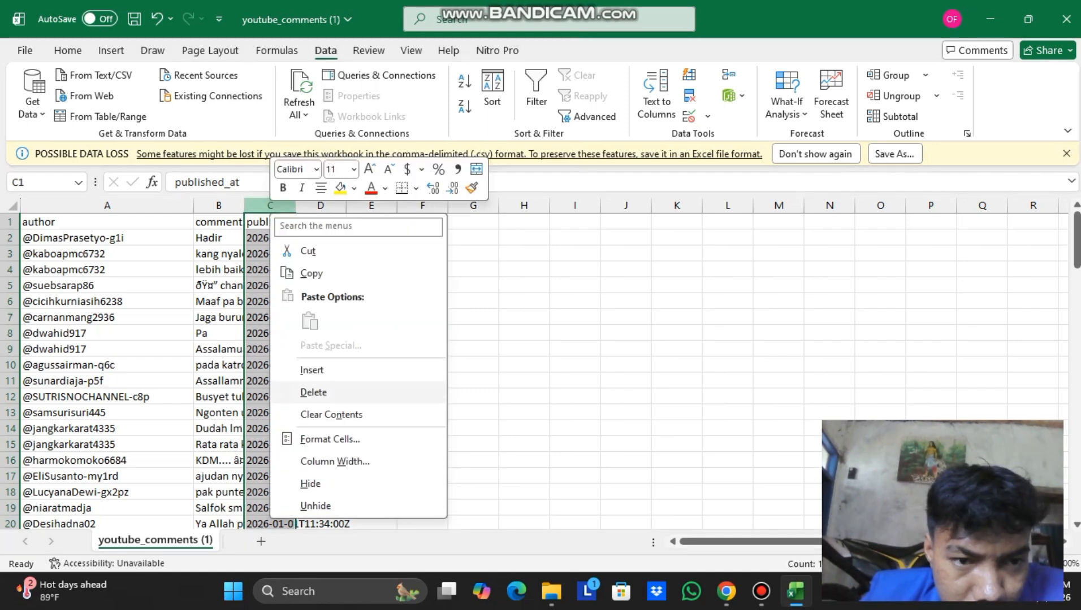
pyautogui.click(313, 393)
pyautogui.scroll(-19, 543, 372)
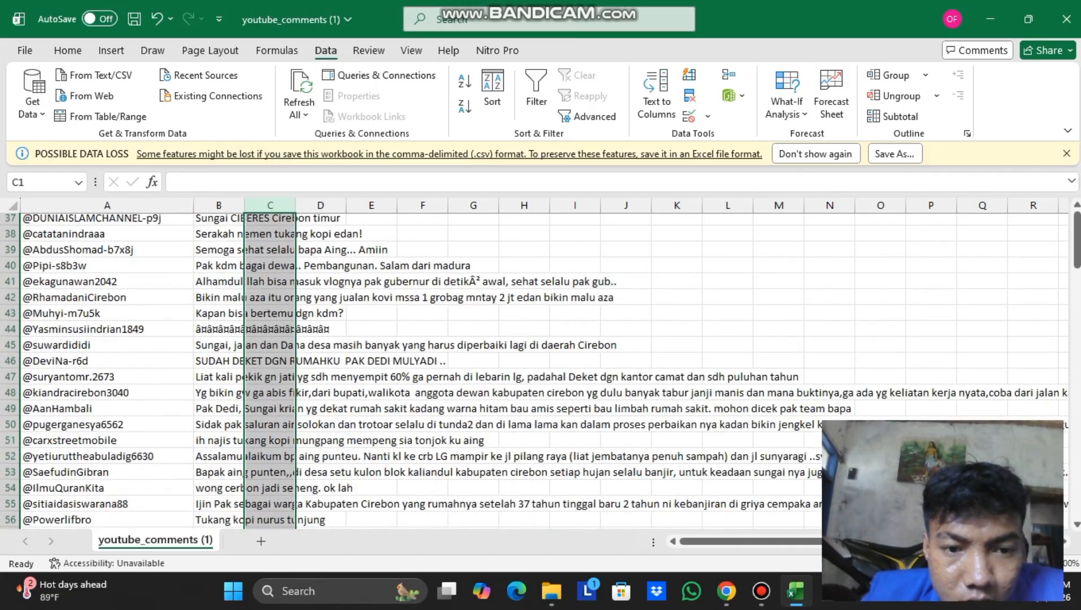
pyautogui.scroll(-9, 543, 372)
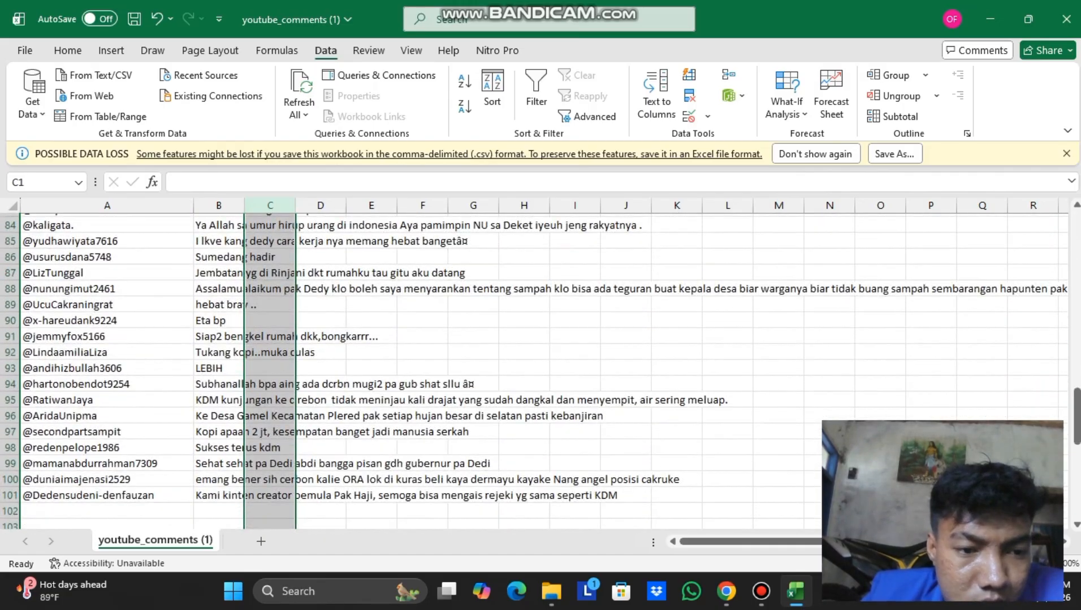
pyautogui.scroll(-4, 543, 372)
pyautogui.scroll(20, 543, 371)
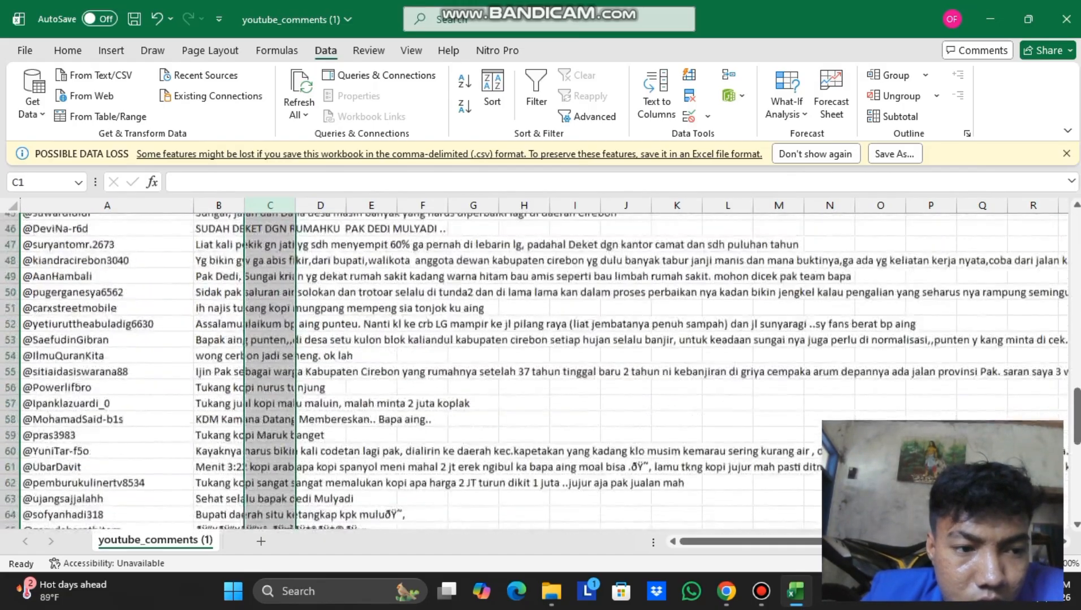
pyautogui.scroll(-20, 543, 372)
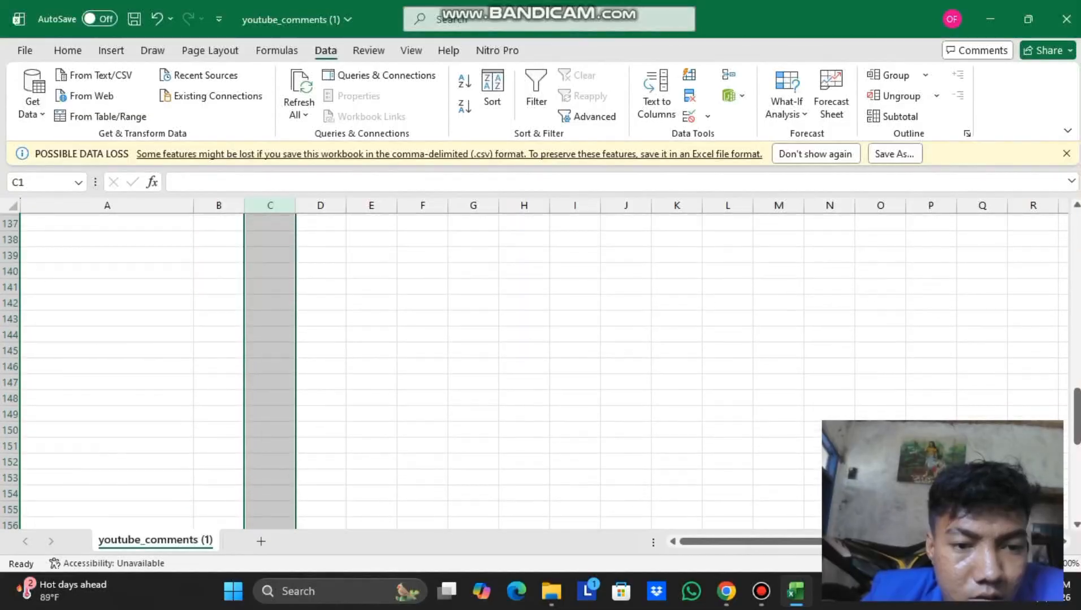
pyautogui.scroll(18, 542, 372)
pyautogui.scroll(20, 543, 372)
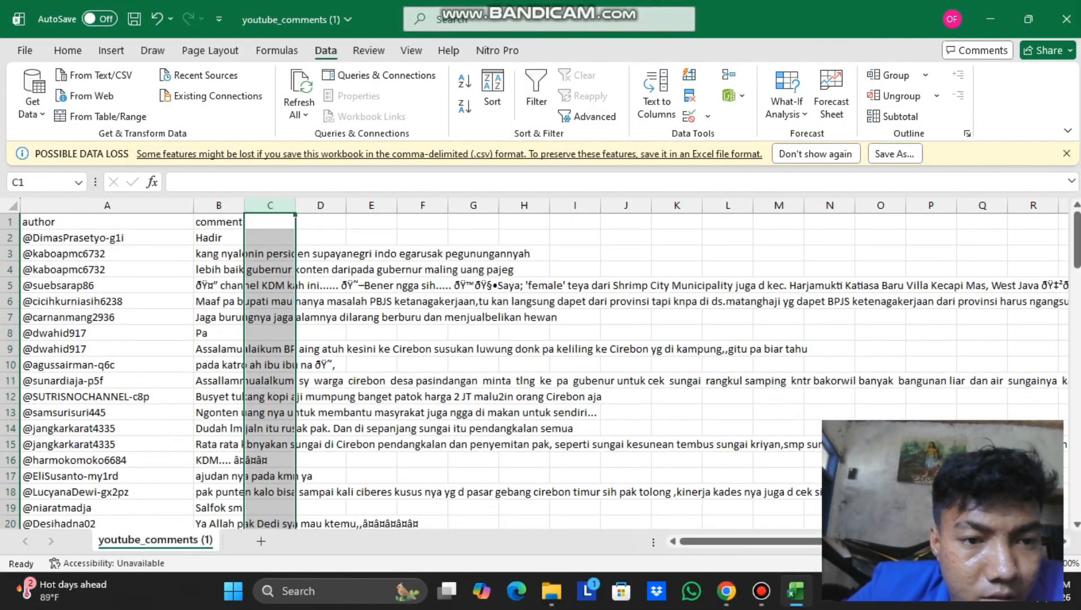
# Change the B1 header from 'comment' to 'Text' and insert an empty column before it.
pyautogui.click(219, 206)
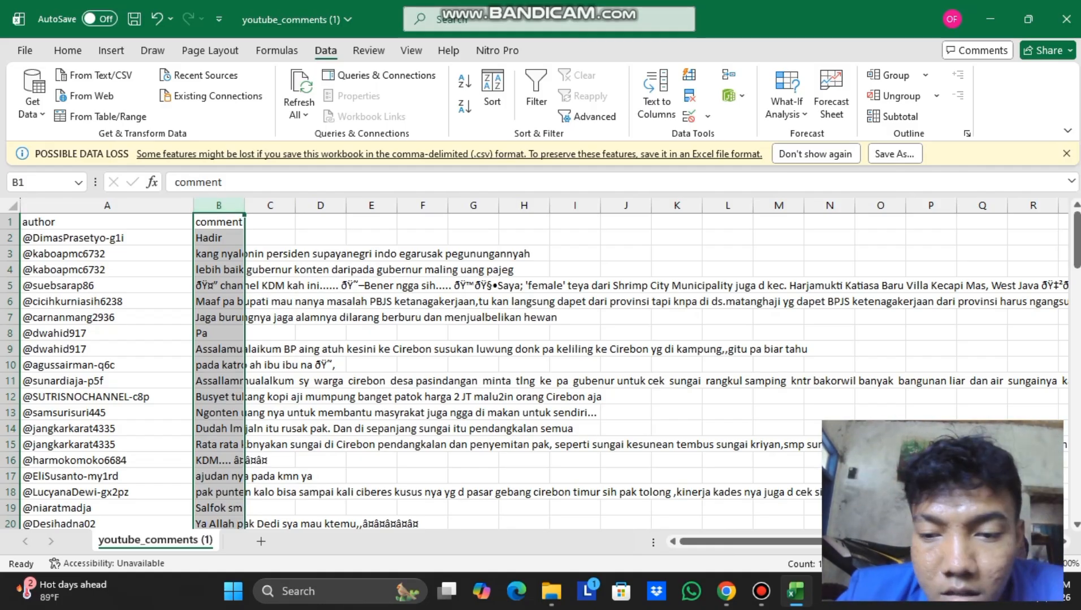
pyautogui.click(241, 222)
pyautogui.doubleClick(241, 221)
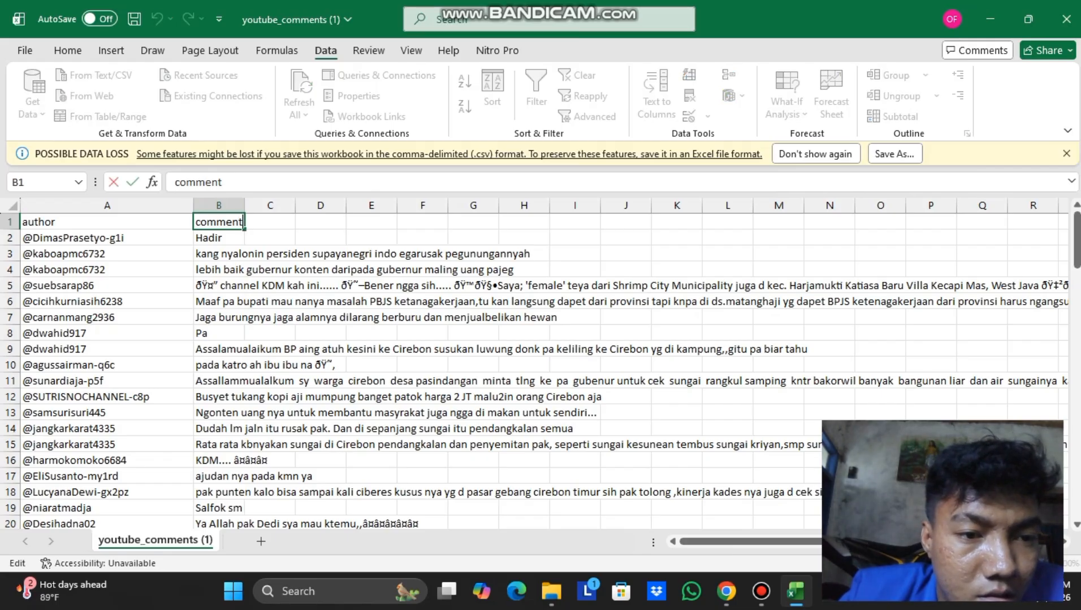
pyautogui.press('BackSpace')
pyautogui.press('BackSpace')
pyautogui.press('BackSpace')
pyautogui.press('BackSpace')
pyautogui.press('BackSpace')
pyautogui.press('BackSpace')
pyautogui.press('BackSpace')
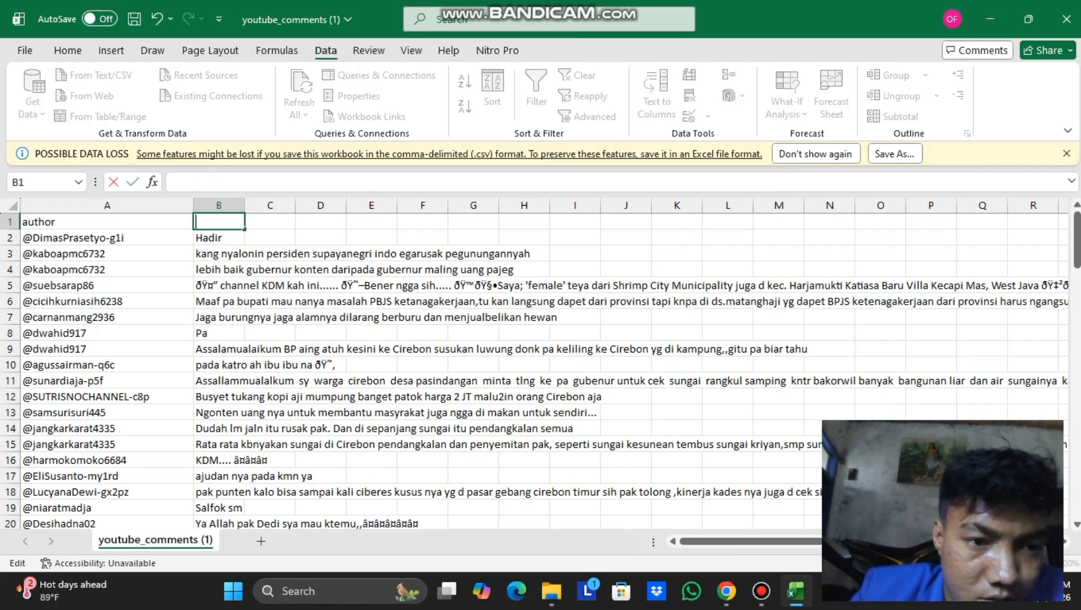
pyautogui.write('Tex')
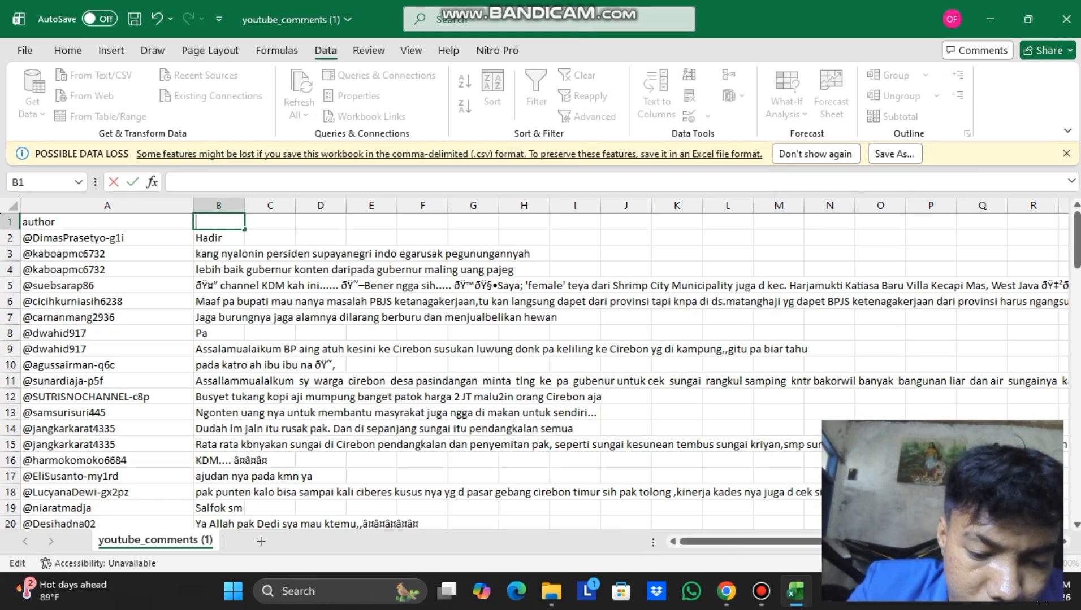
pyautogui.write('t')
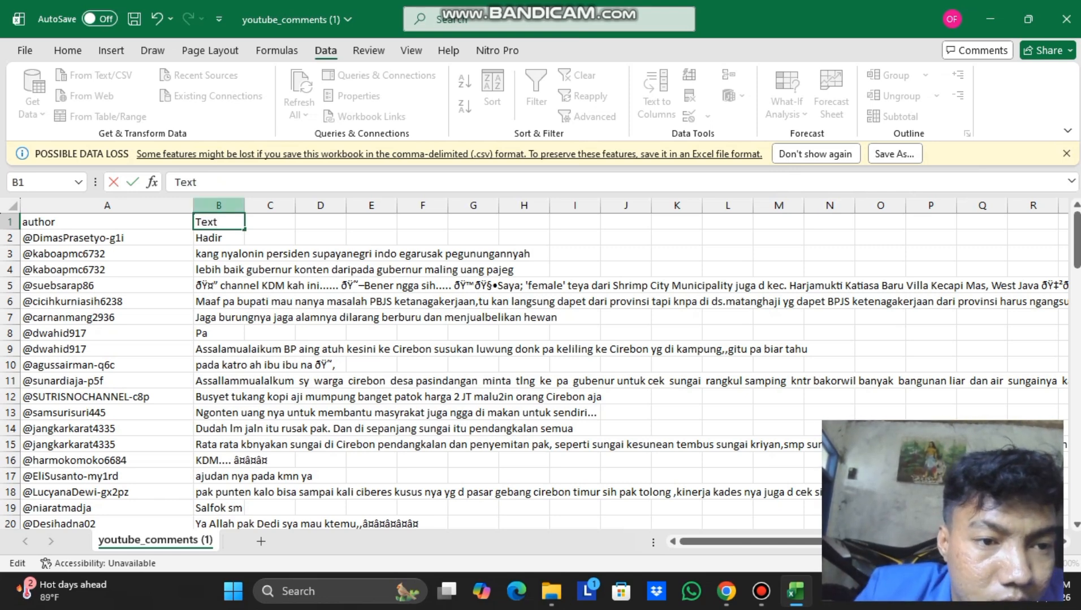
pyautogui.rightClick(205, 207)
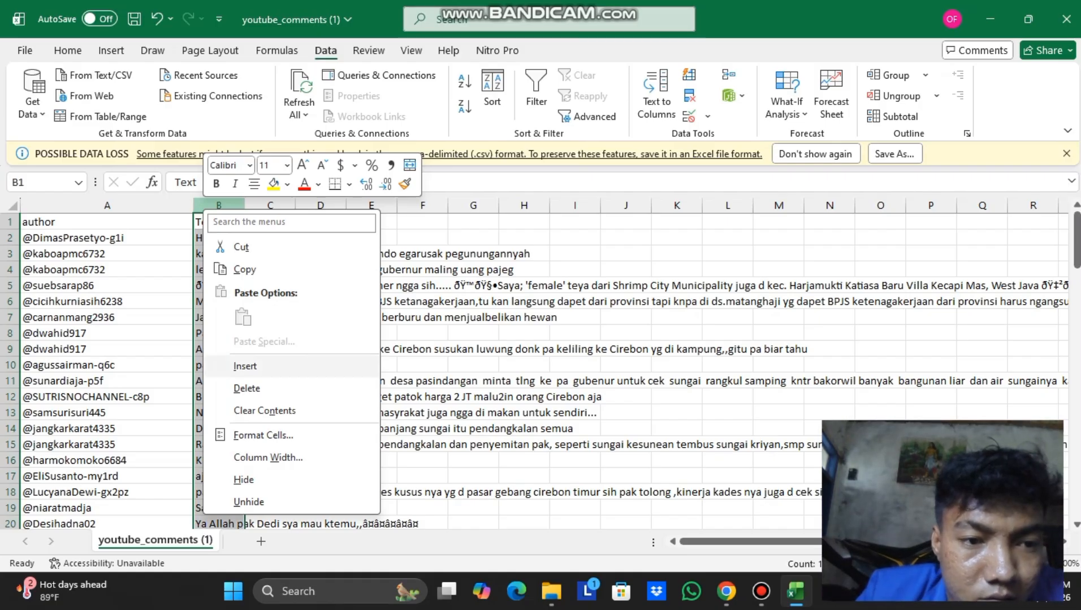
pyautogui.click(245, 367)
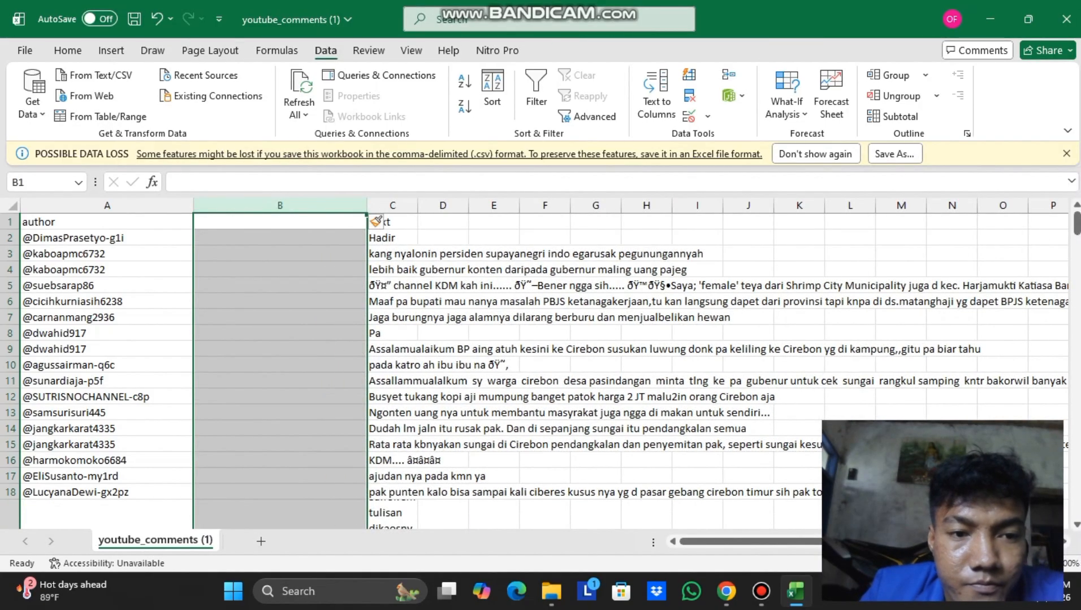
# Enter 'label' as the header of the new empty column B.
pyautogui.click(280, 222)
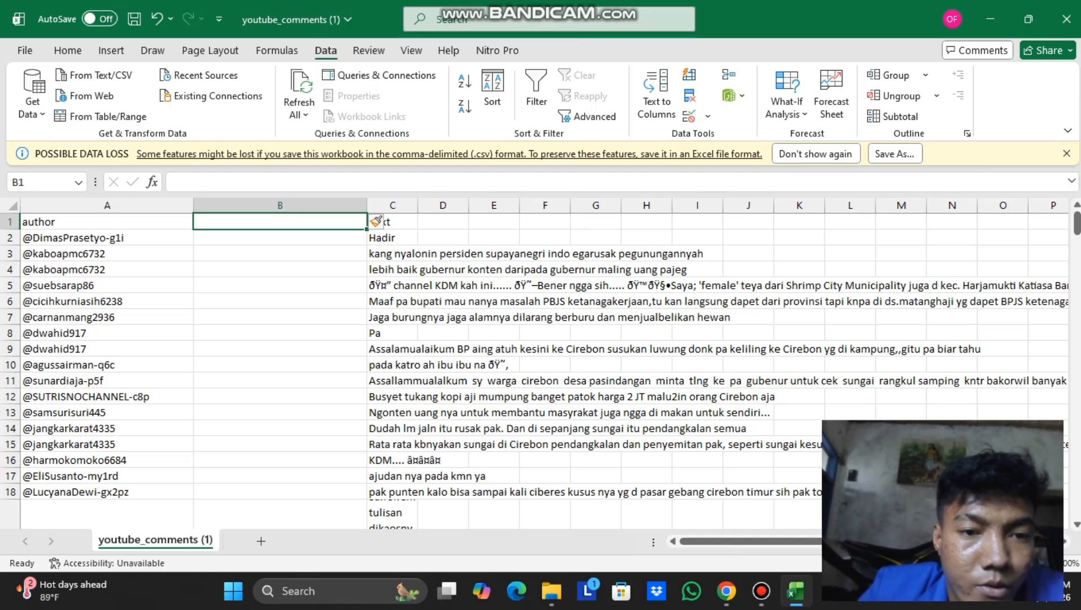
pyautogui.write('label')
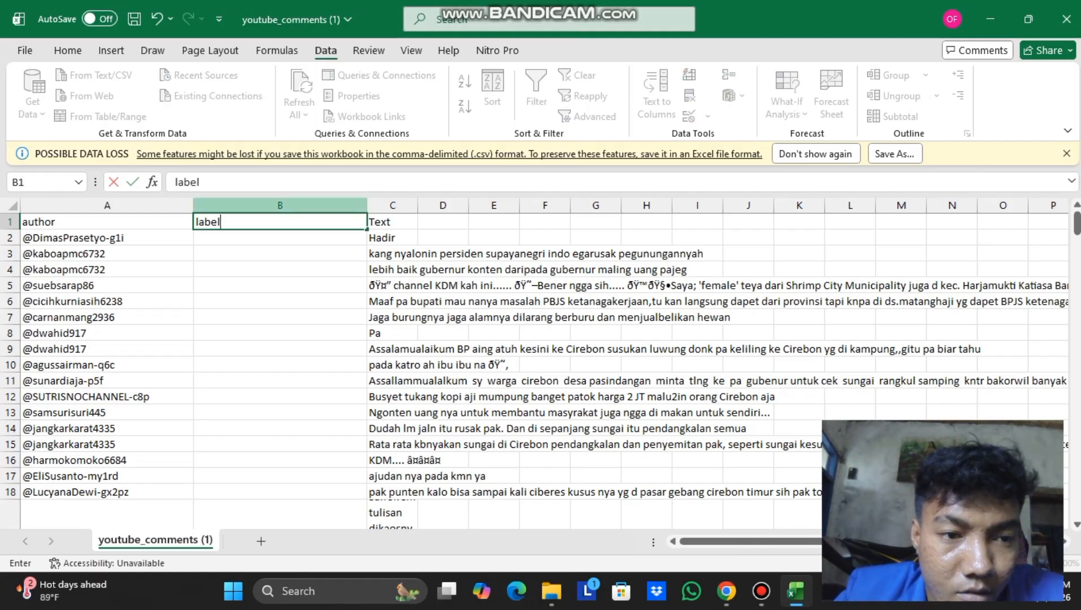
pyautogui.click(280, 205)
pyautogui.rightClick(300, 210)
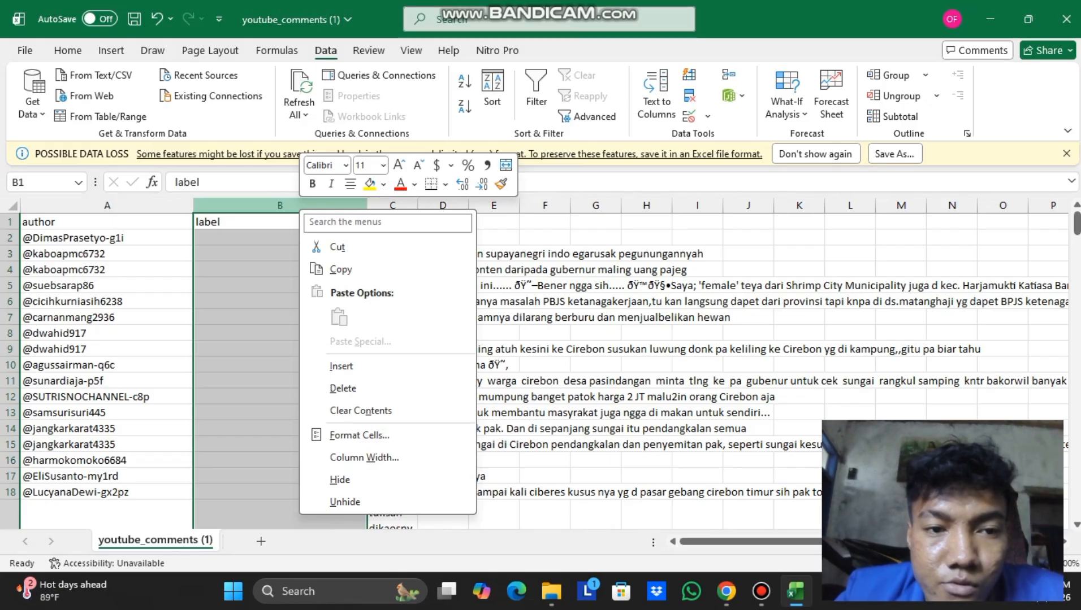
pyautogui.press('Escape')
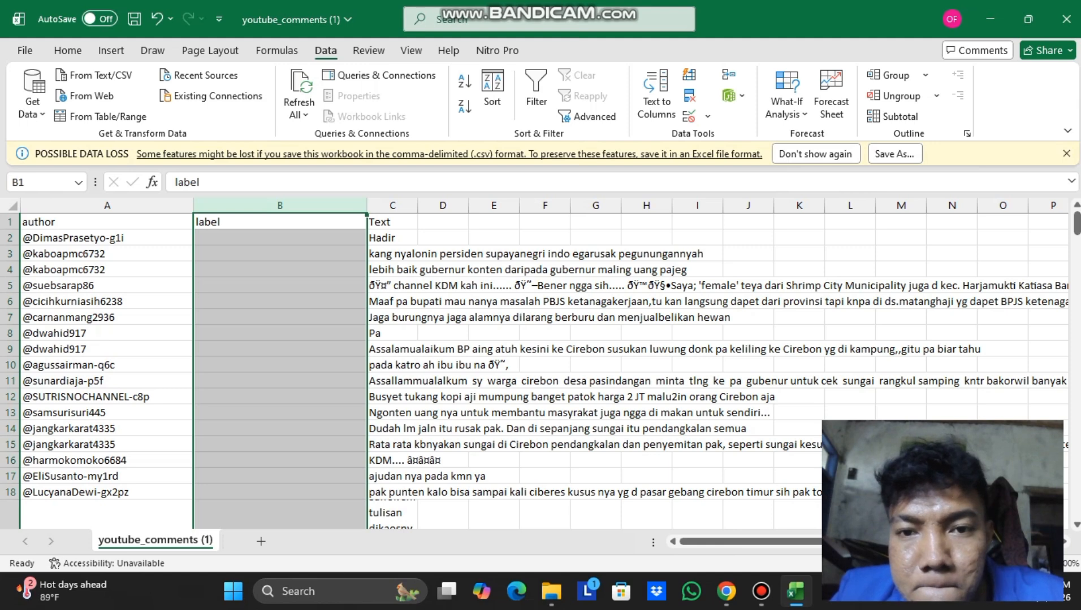
# Add a Data Validation list to column B allowing positif, negative and netral.
pyautogui.click(707, 116)
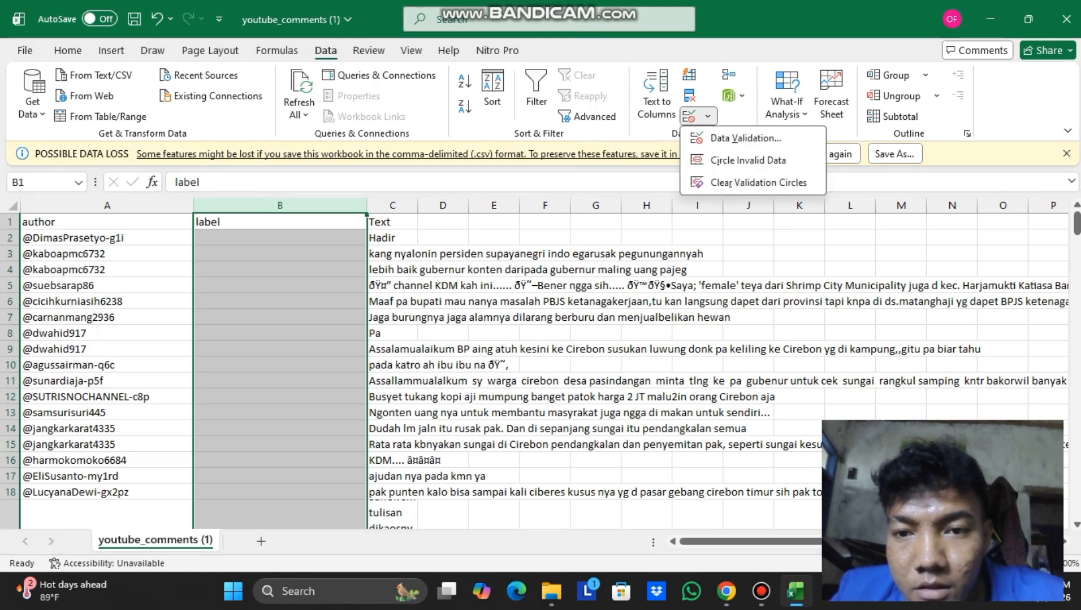
pyautogui.click(735, 138)
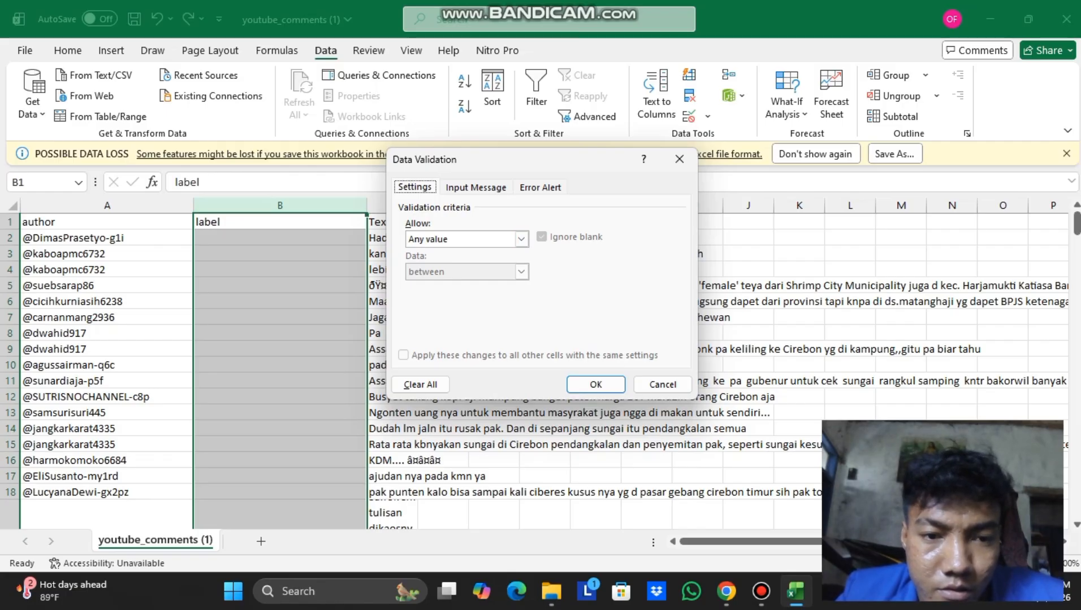
pyautogui.click(521, 239)
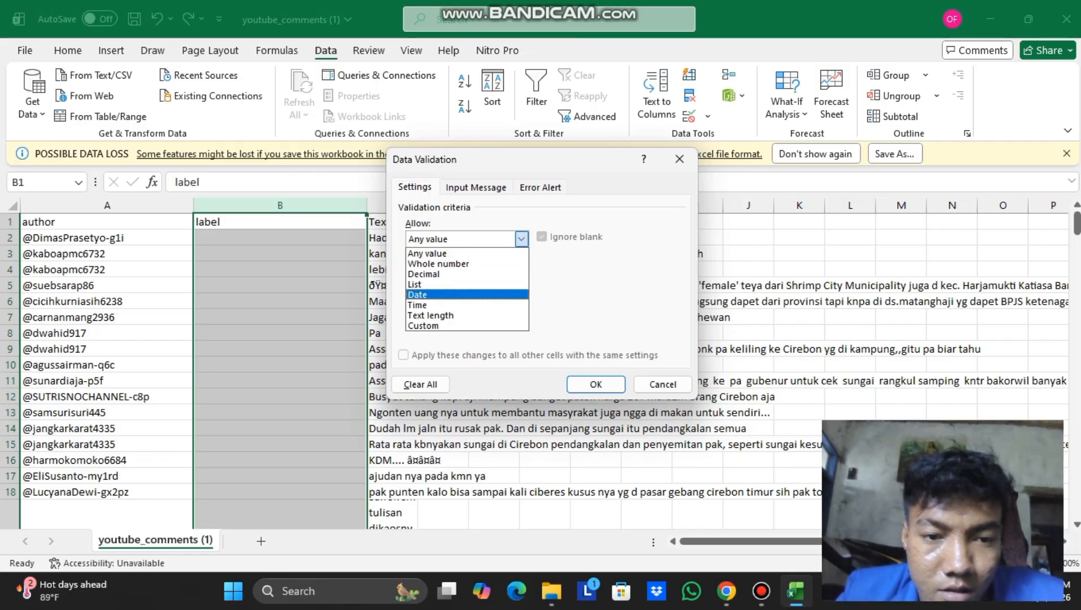
pyautogui.click(441, 285)
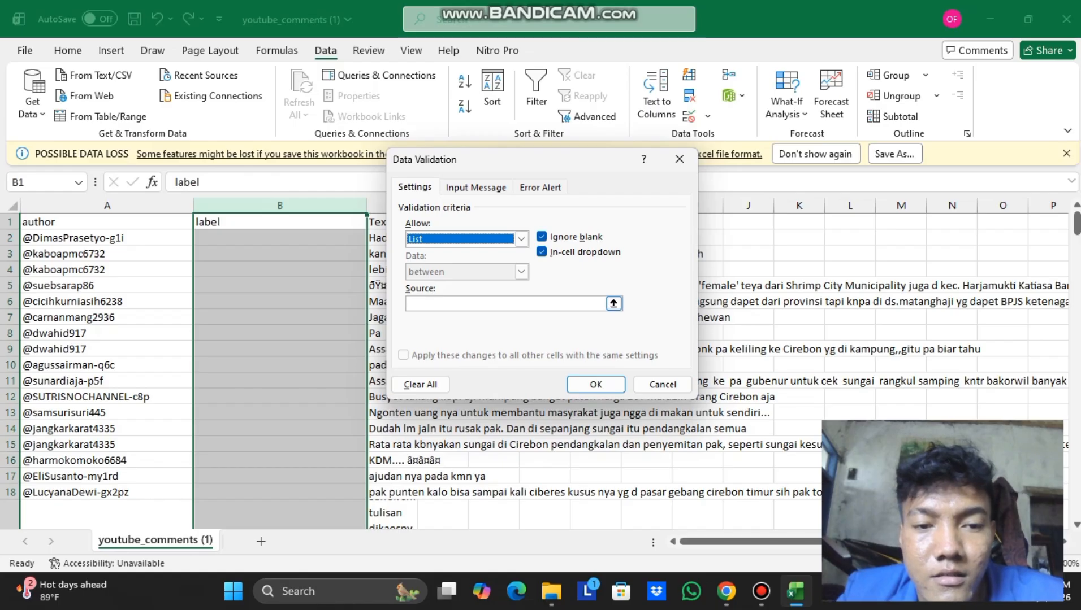
pyautogui.click(503, 304)
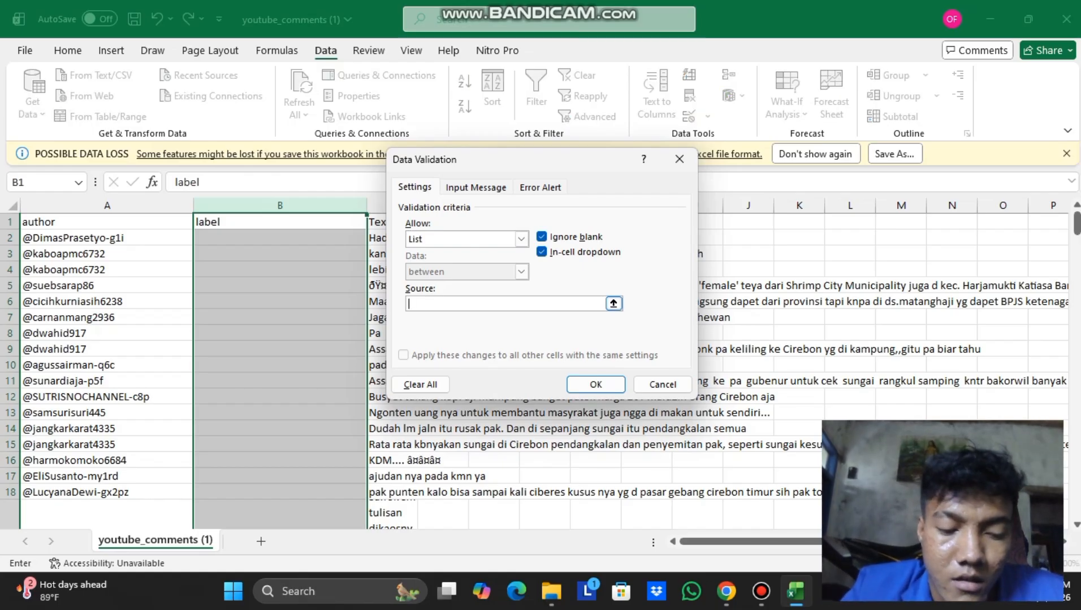
pyautogui.write('p')
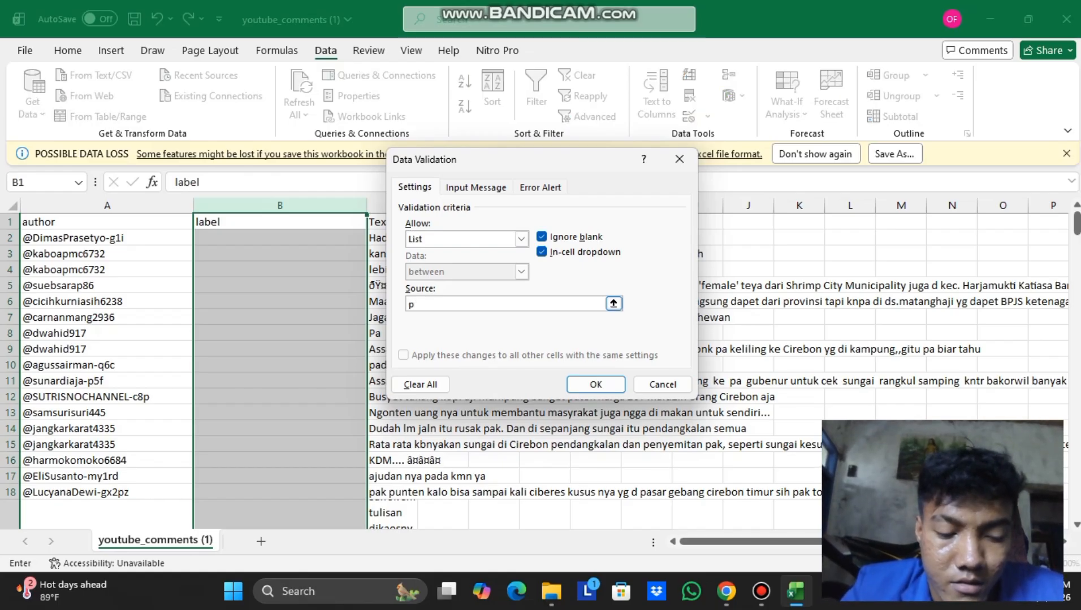
pyautogui.write('osi')
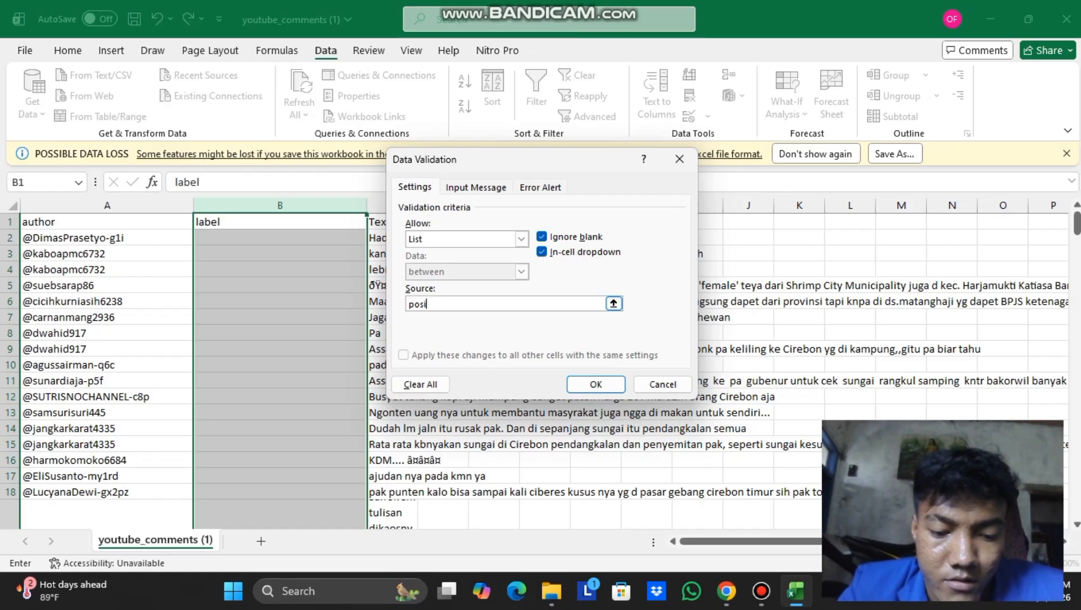
pyautogui.write('tif')
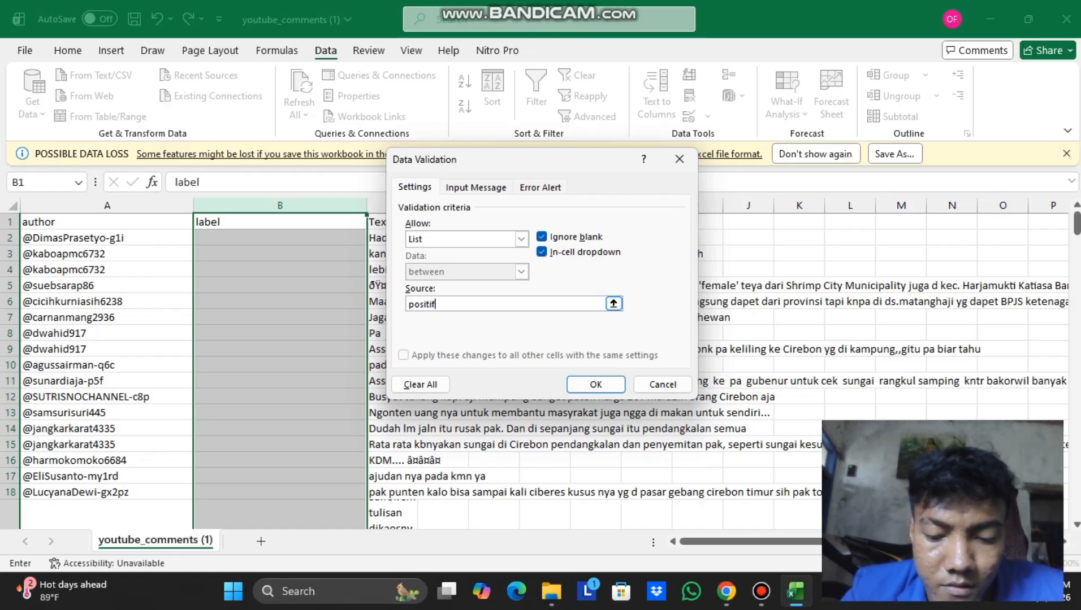
pyautogui.write(',negative')
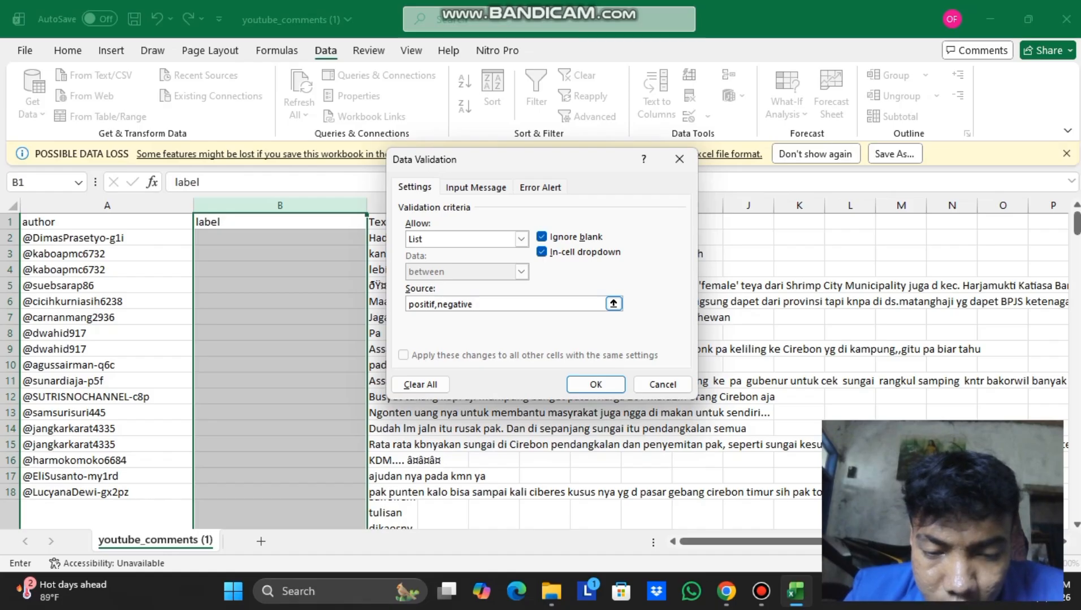
pyautogui.write(',')
pyautogui.write('net')
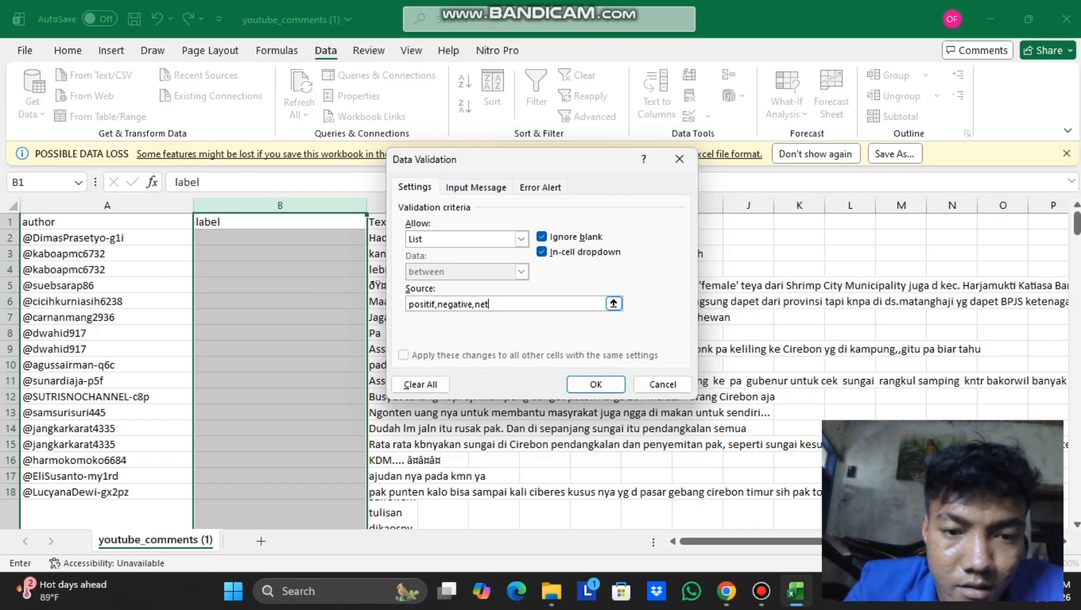
pyautogui.write('ral')
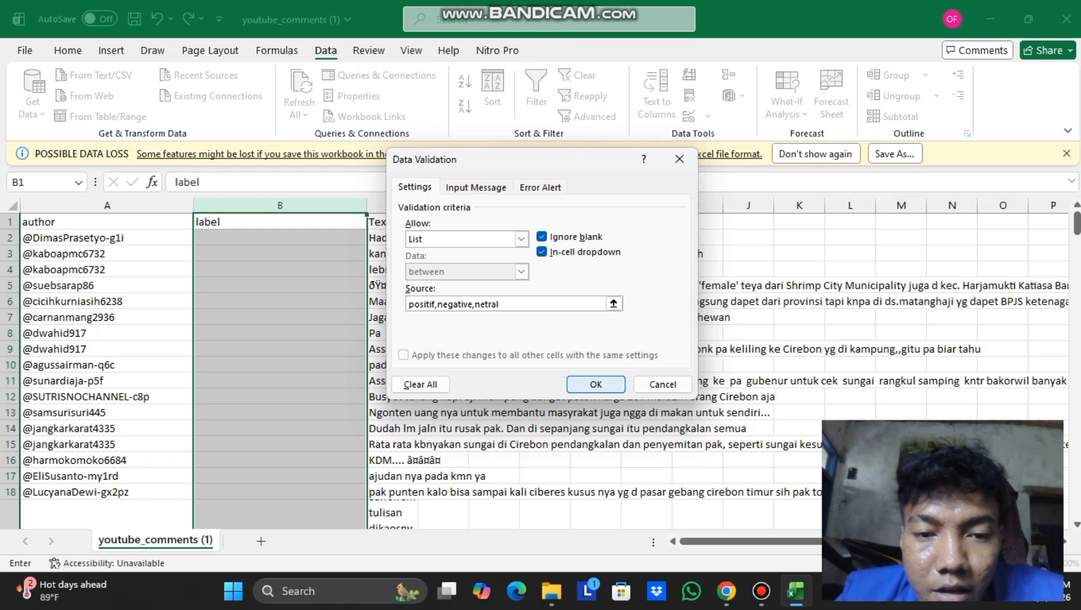
pyautogui.press('Return')
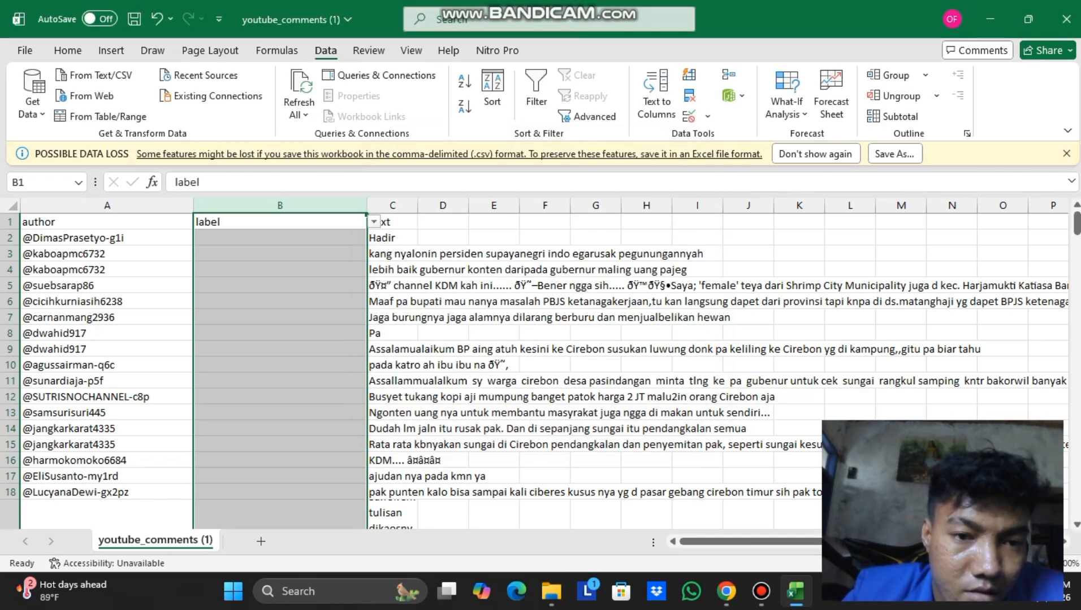
# Label the first comment (B2) netral and the second (B3) negative from the dropdowns.
pyautogui.click(279, 253)
pyautogui.click(280, 238)
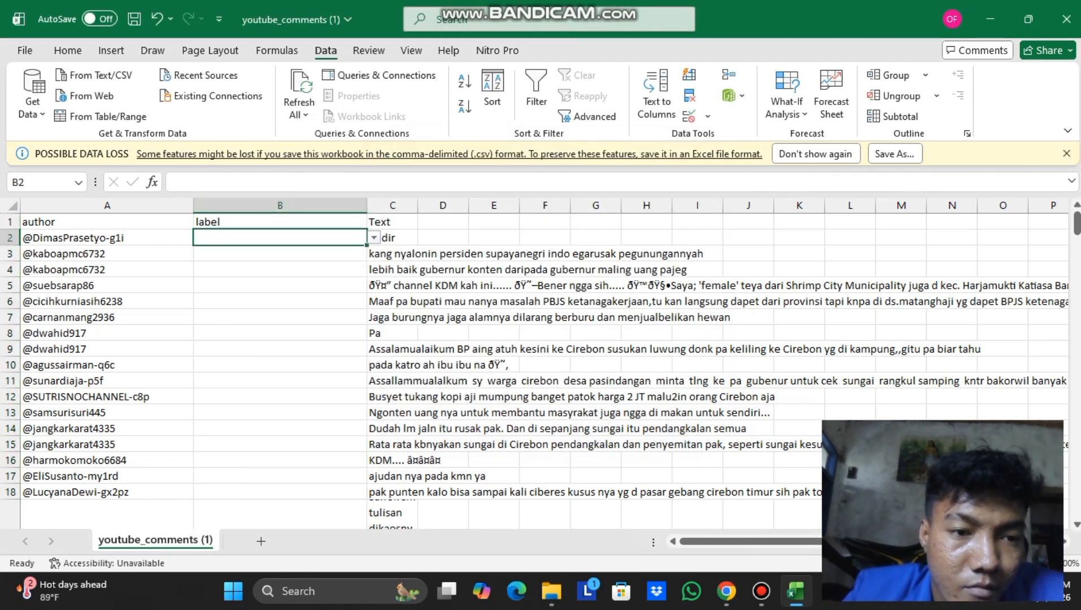
pyautogui.click(374, 238)
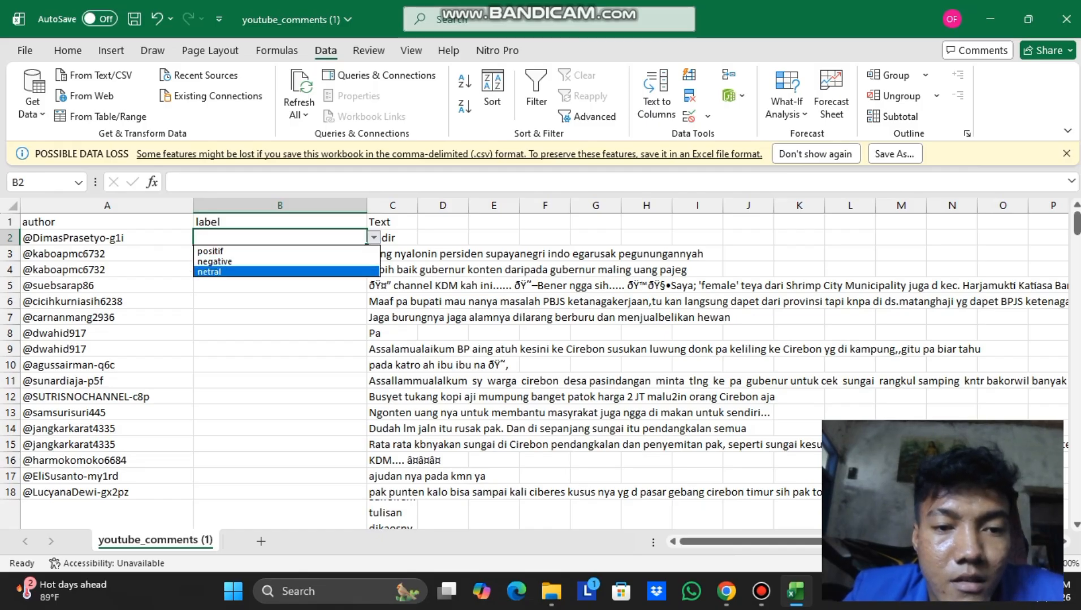
pyautogui.click(210, 272)
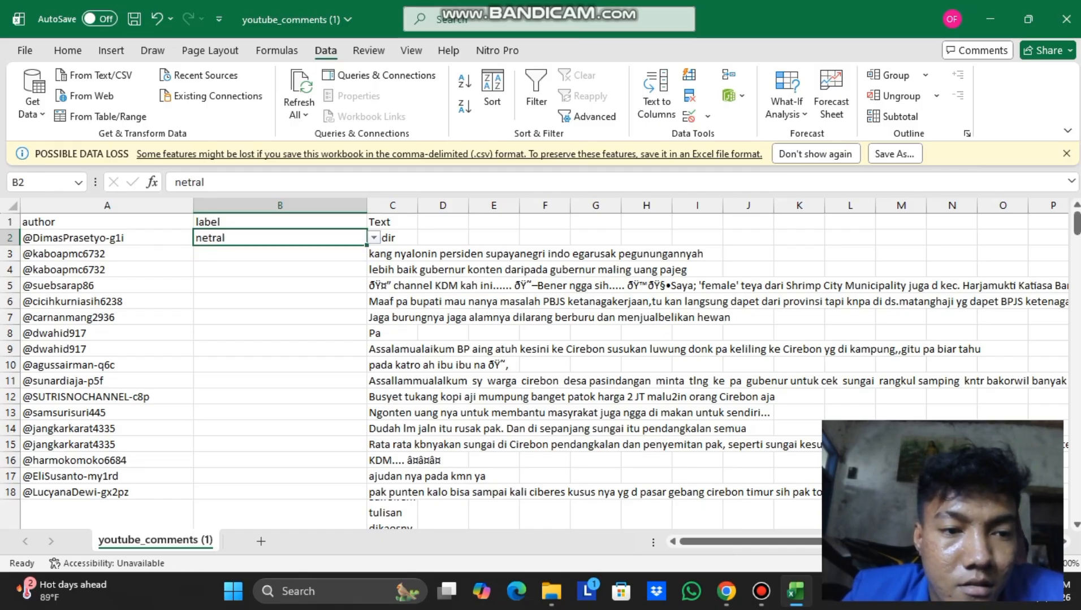
pyautogui.click(280, 254)
pyautogui.click(374, 254)
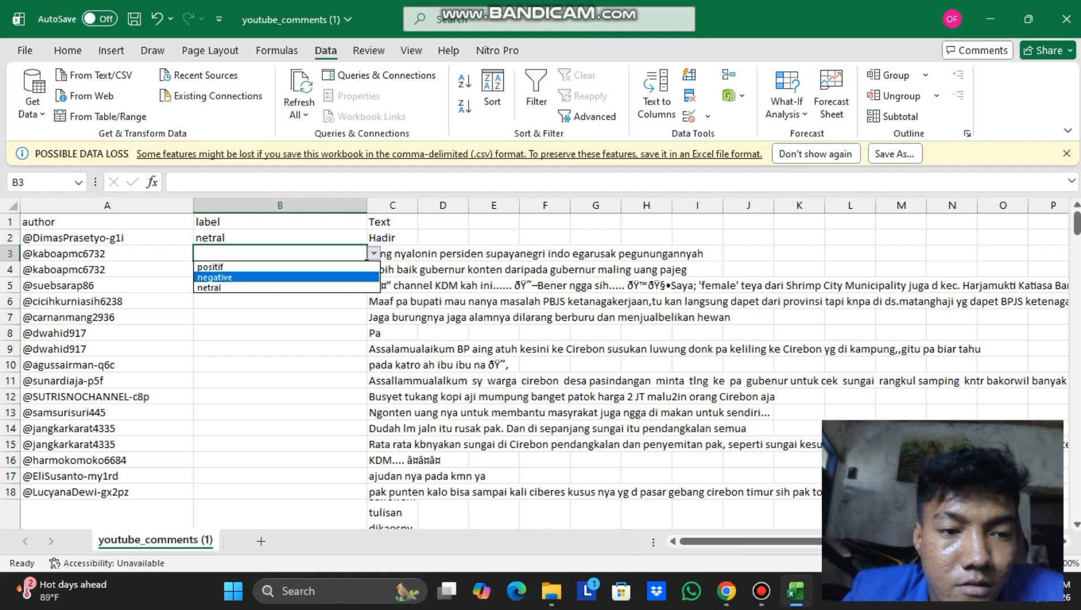
pyautogui.press('Return')
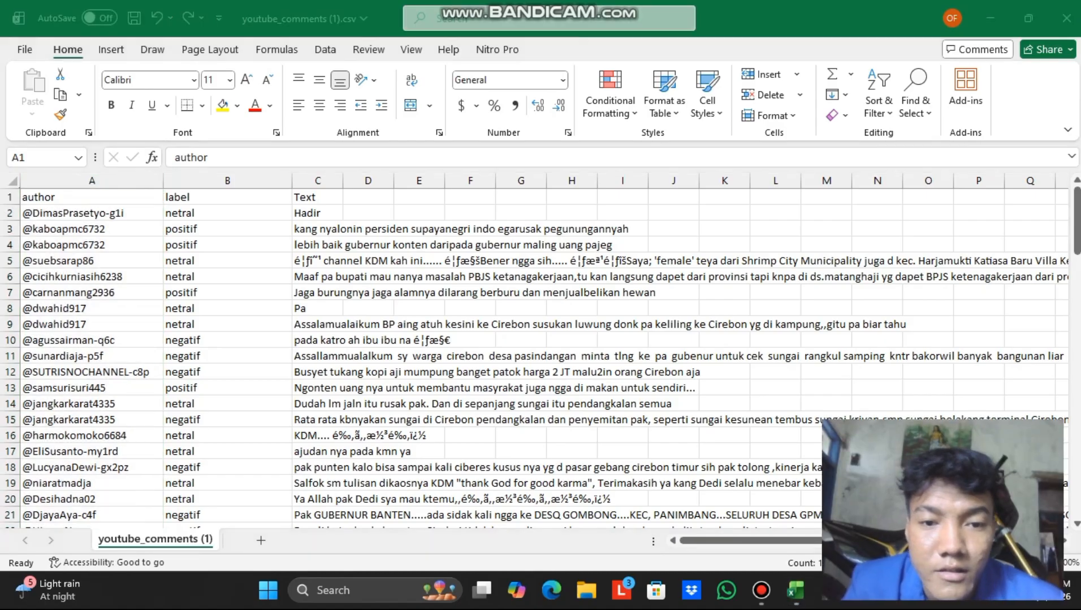
pyautogui.scroll(-2, 534, 359)
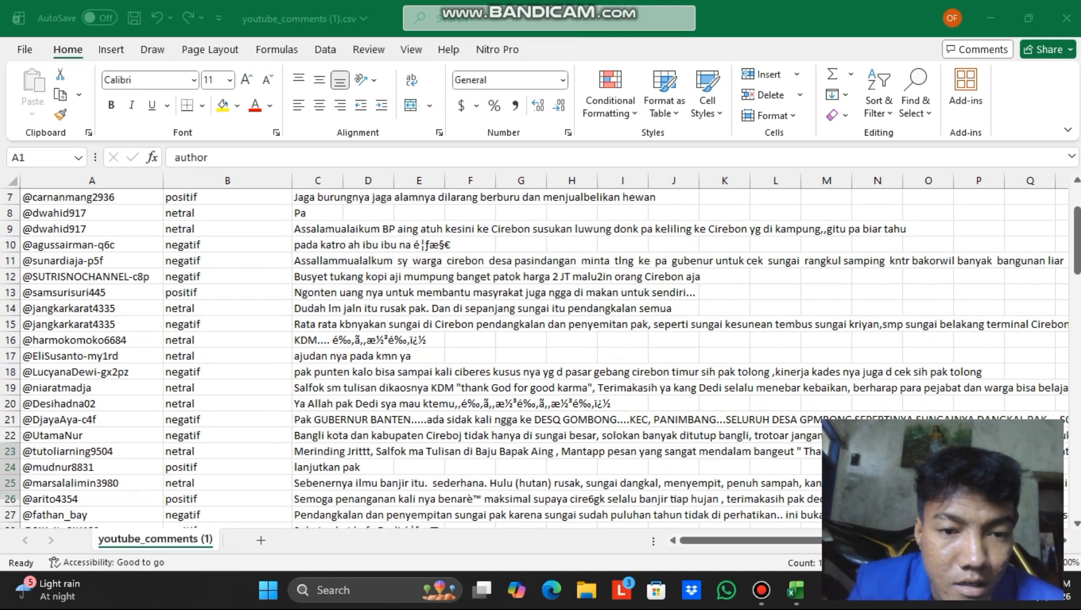
pyautogui.scroll(2, 534, 359)
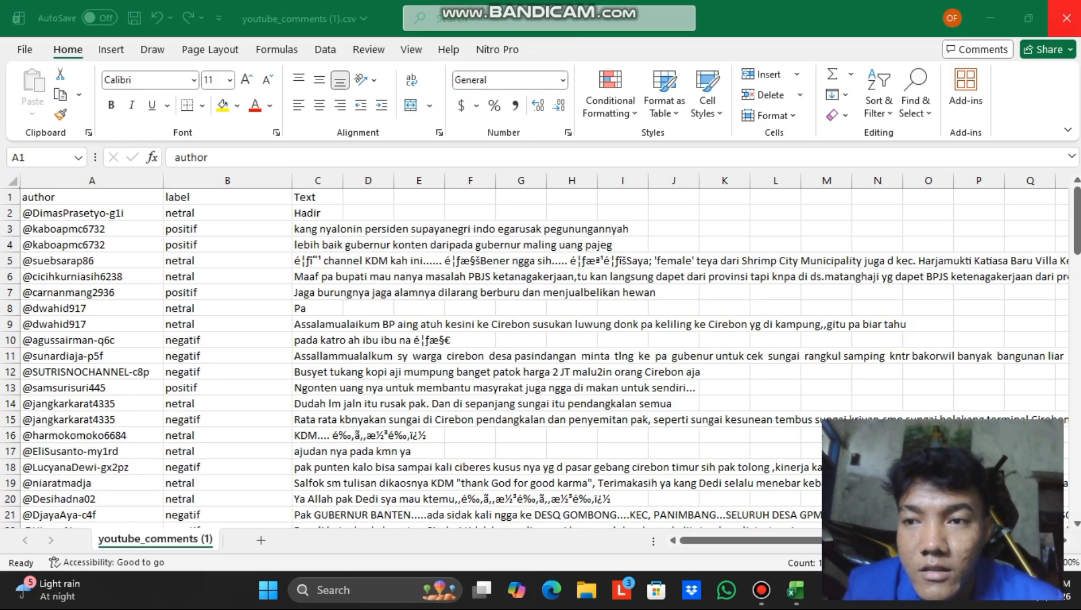
# Close Excel with Don't Save and launch Orange from the desktop shortcut.
pyautogui.click(1066, 18)
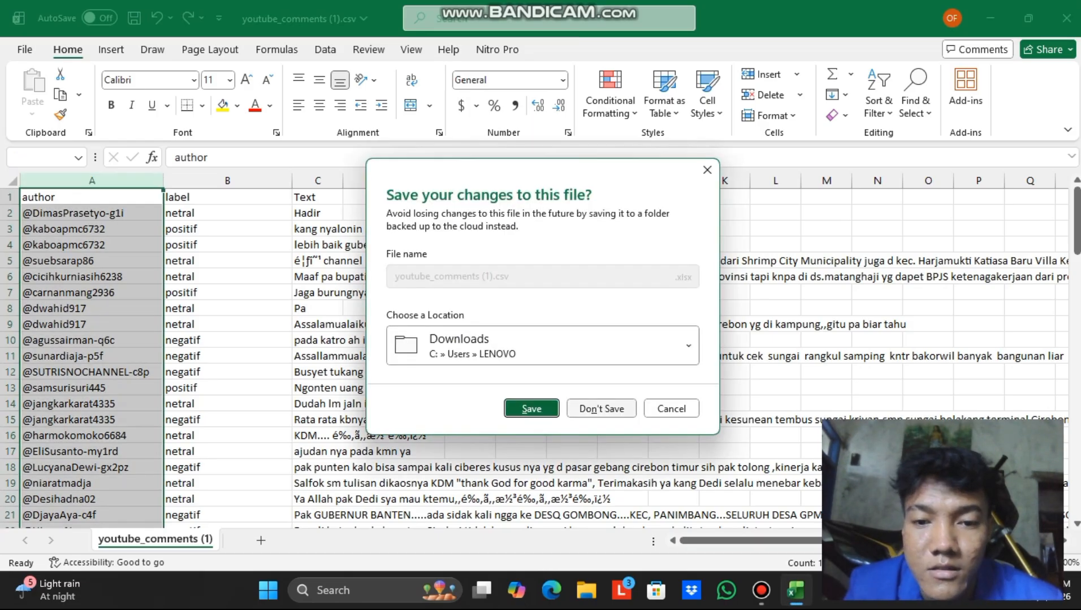
pyautogui.click(601, 409)
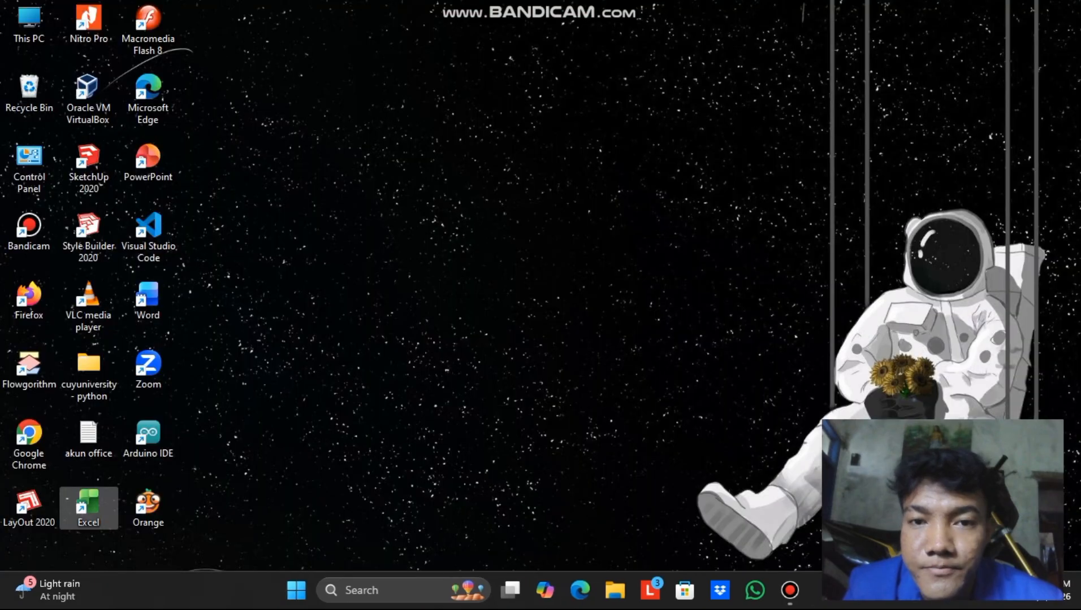
pyautogui.doubleClick(148, 509)
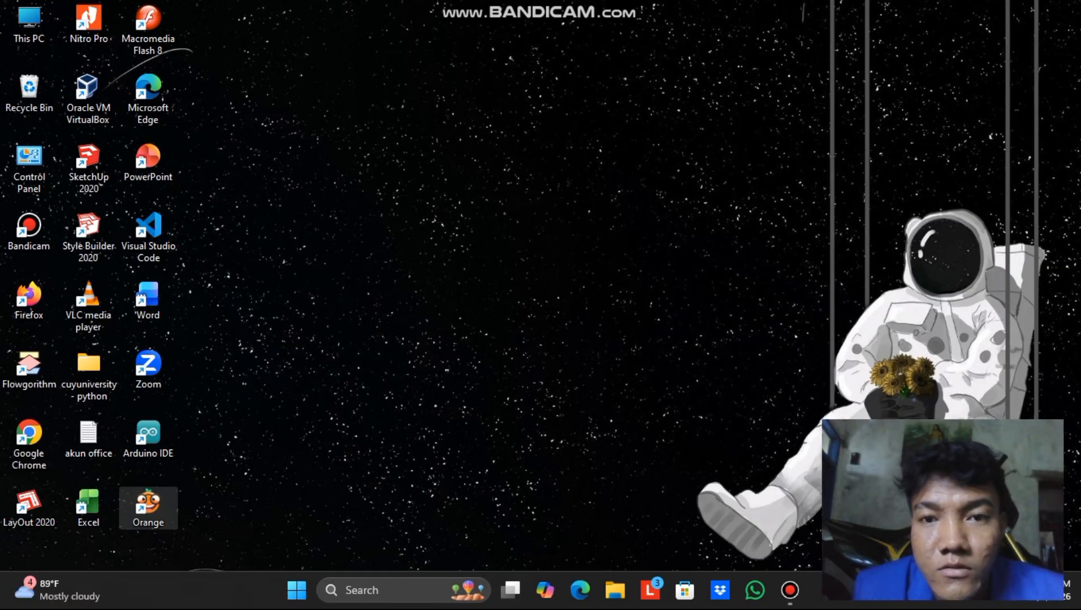
# Drag a Corpus widget from the Text Mining section onto the new Orange canvas.
pyautogui.doubleClick(148, 509)
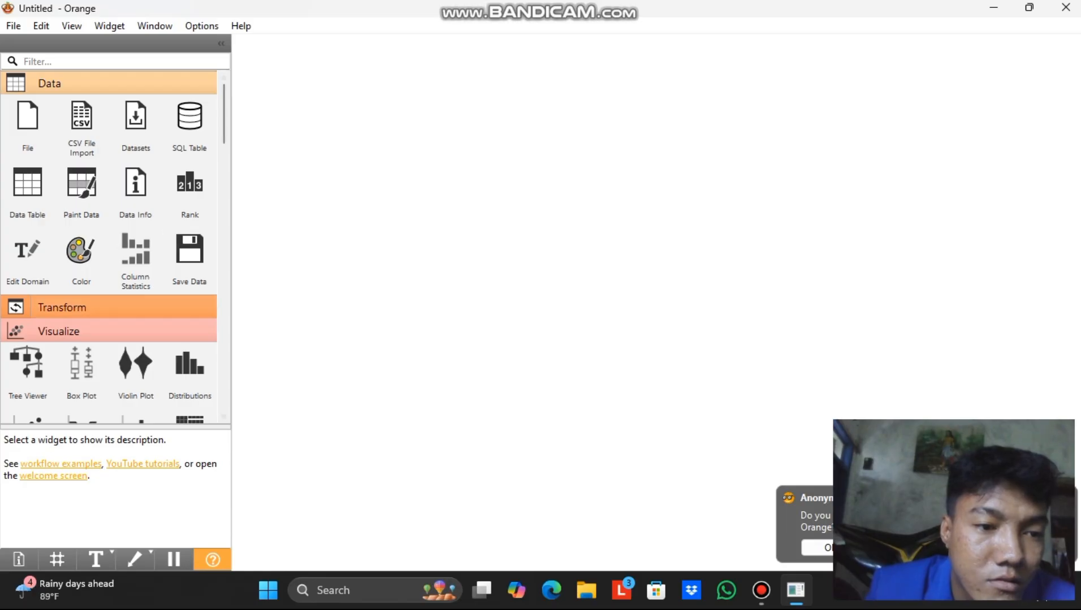
pyautogui.scroll(-8, 109, 247)
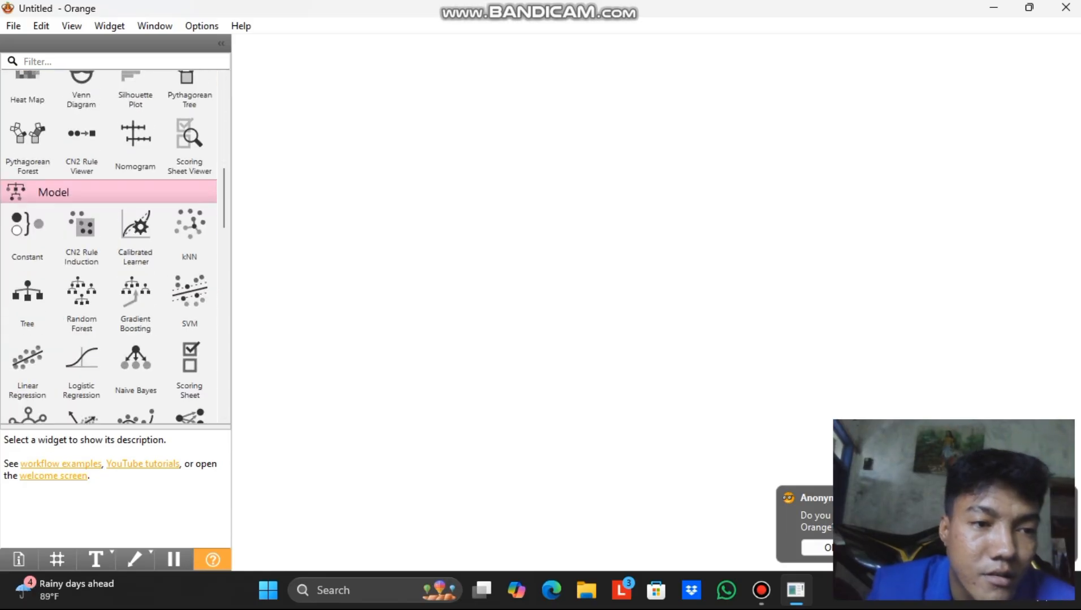
pyautogui.scroll(-10, 109, 247)
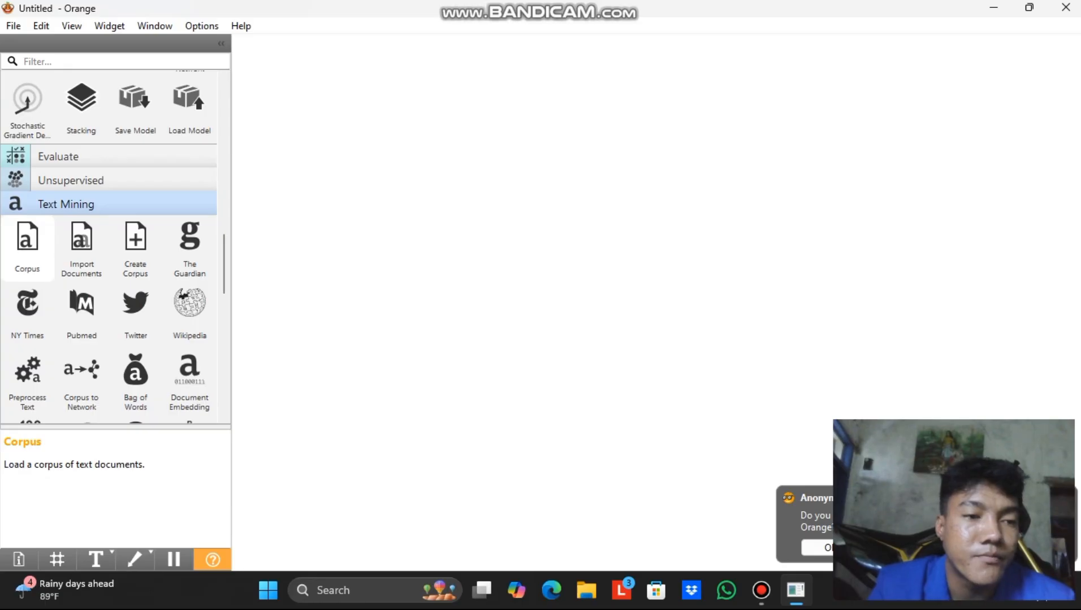
pyautogui.moveTo(27, 243); pyautogui.dragTo(330, 181)
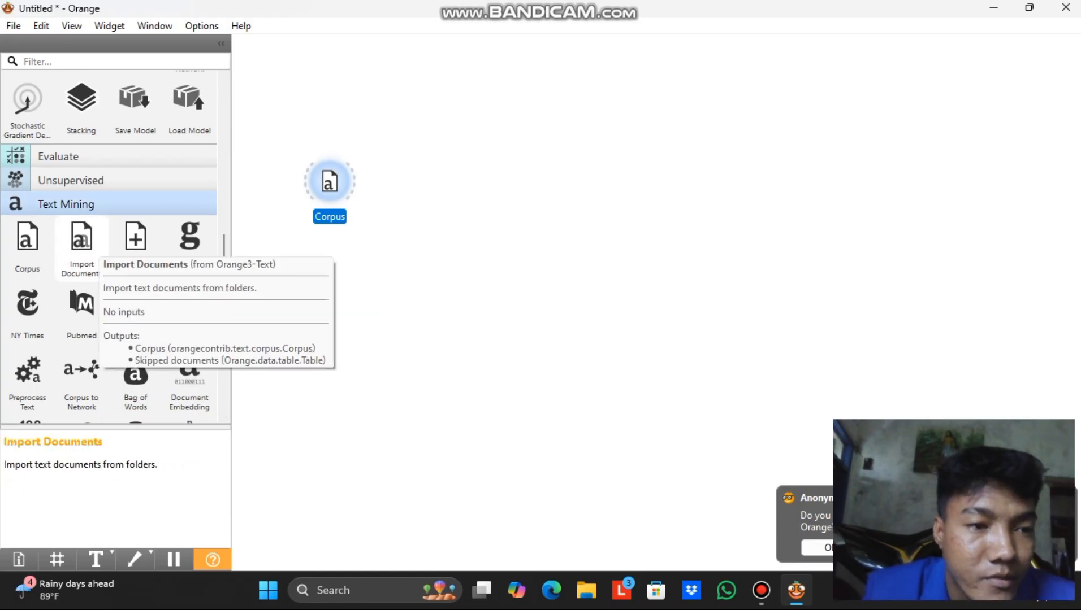
pyautogui.scroll(-7, 82, 243)
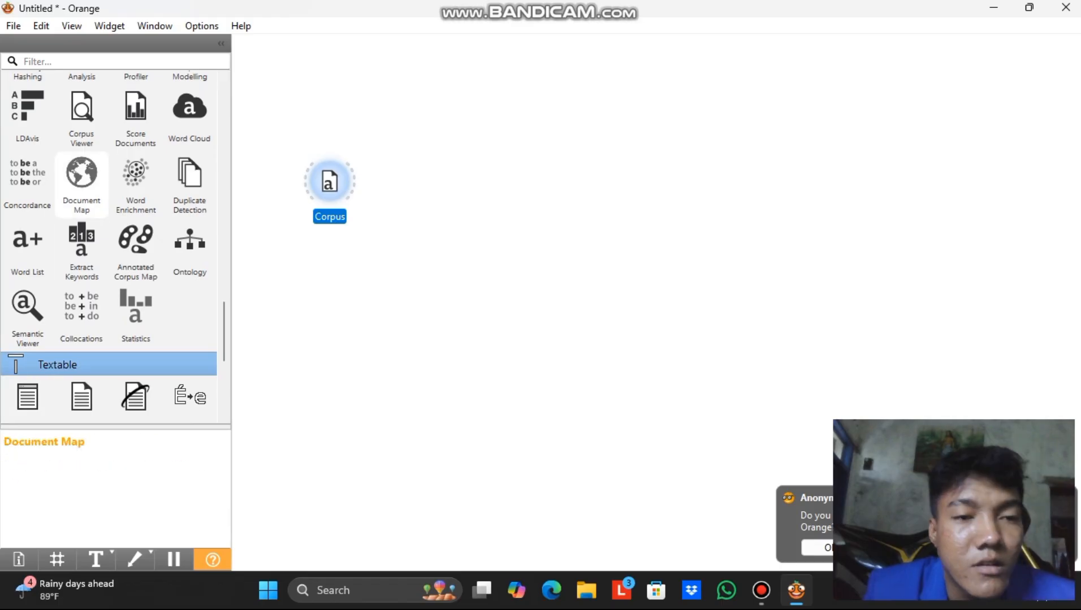
pyautogui.scroll(6, 81, 187)
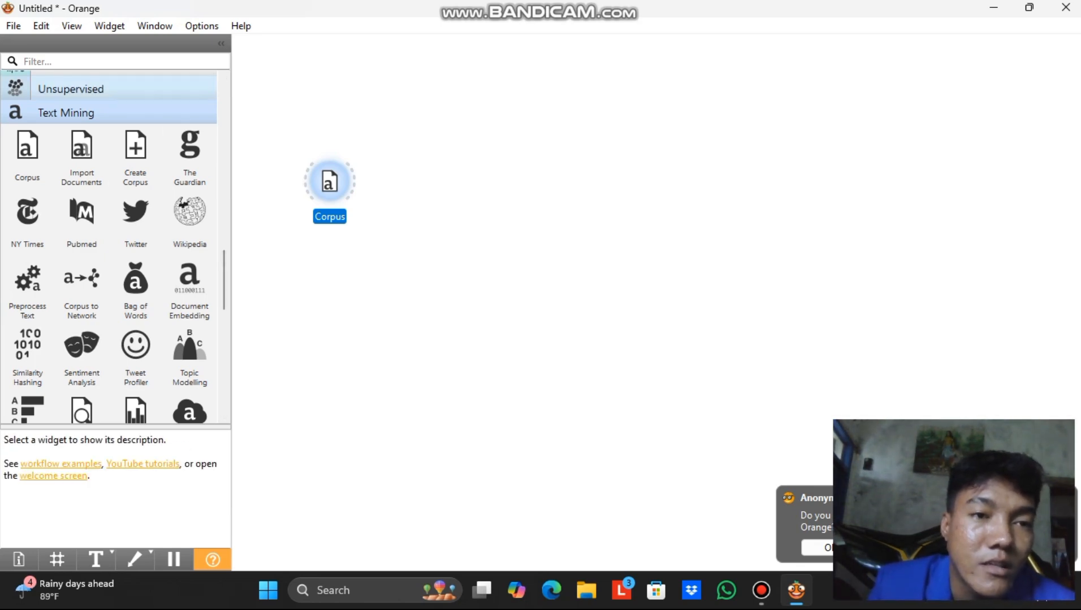
pyautogui.click(201, 26)
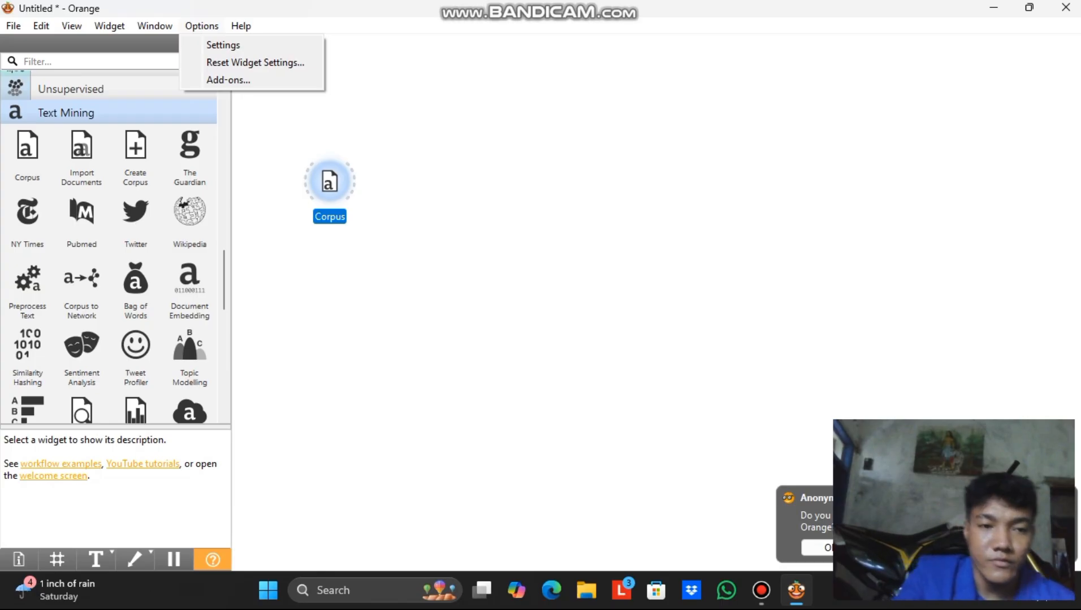
pyautogui.click(475, 226)
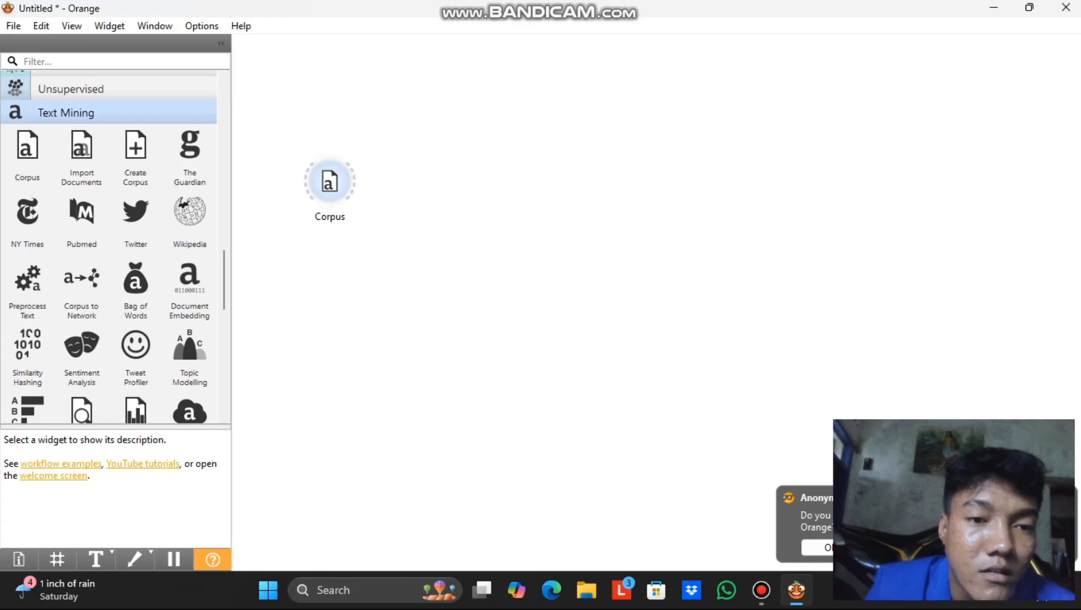
pyautogui.doubleClick(330, 181)
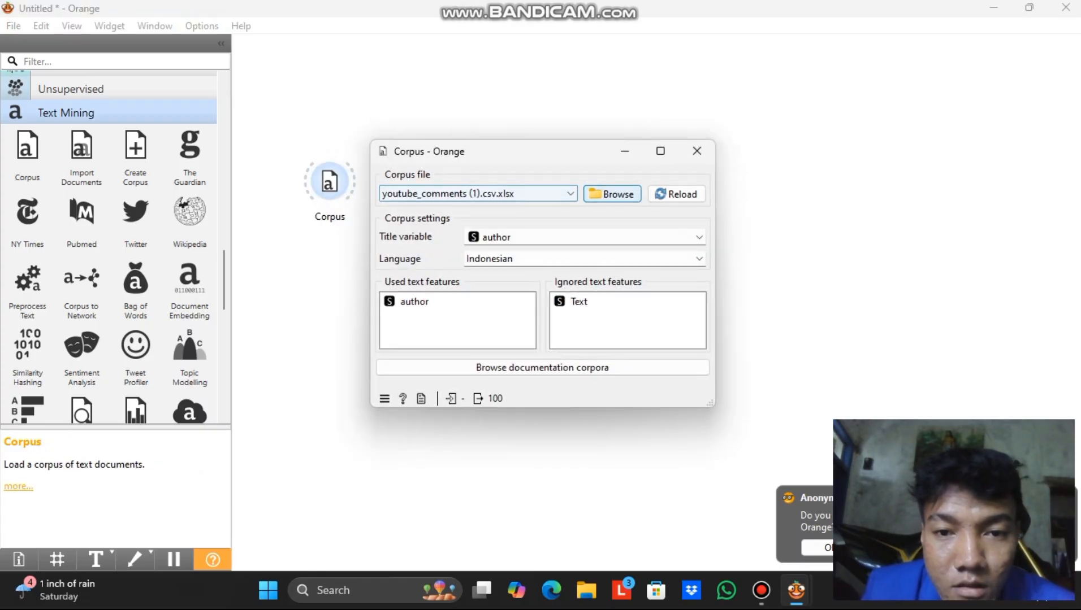
pyautogui.click(612, 194)
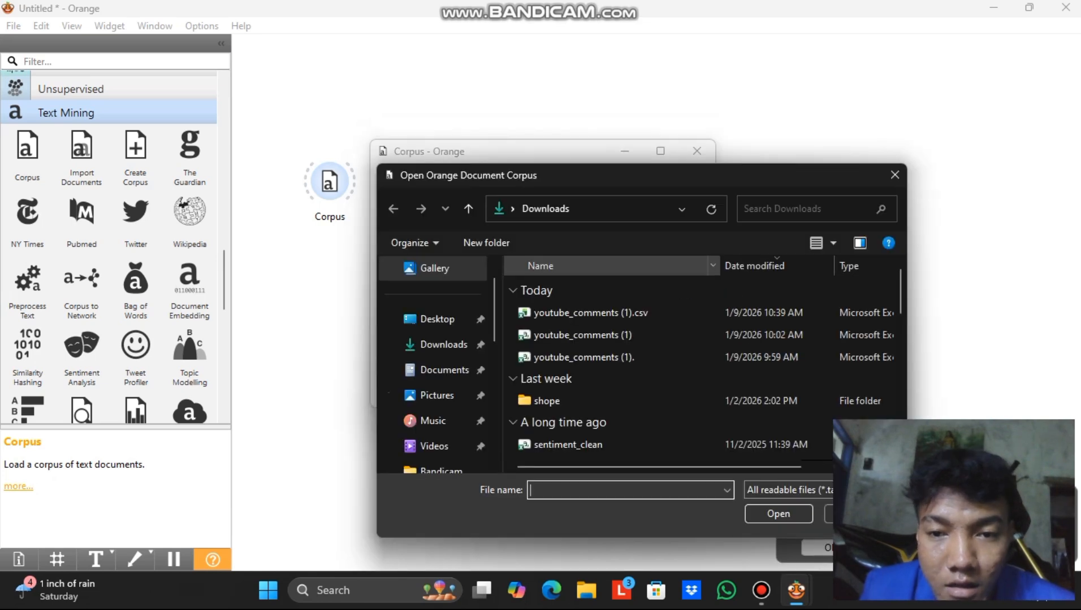
pyautogui.doubleClick(590, 312)
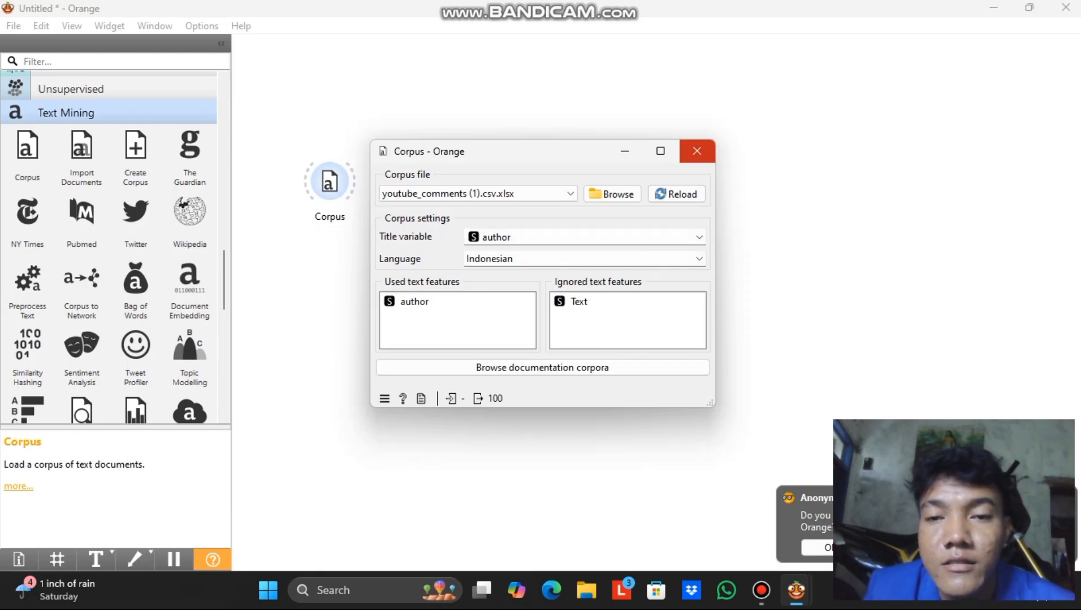
pyautogui.click(697, 151)
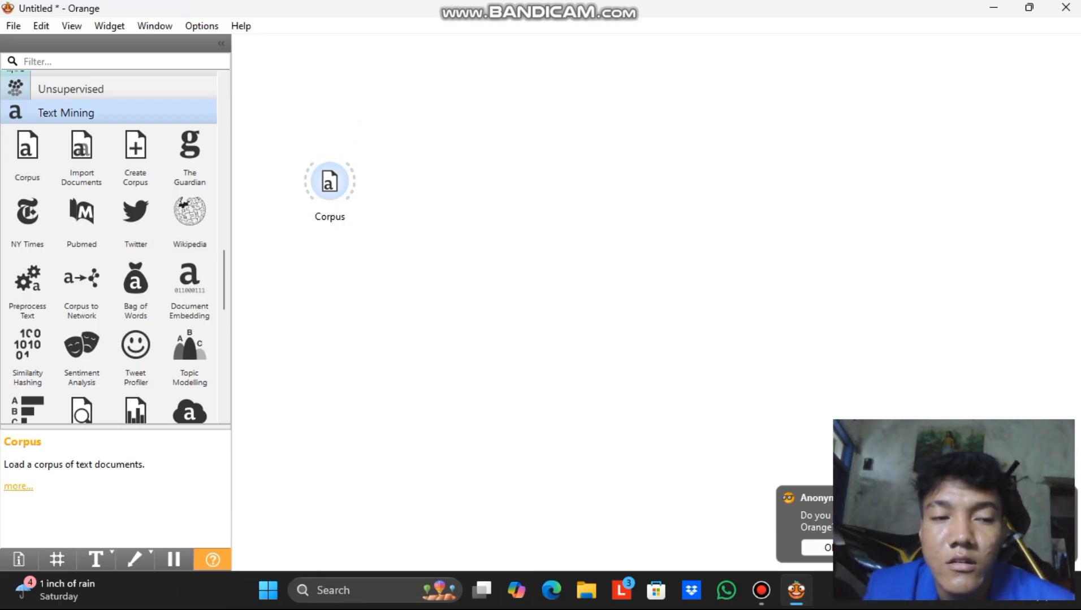
pyautogui.scroll(-5, 136, 288)
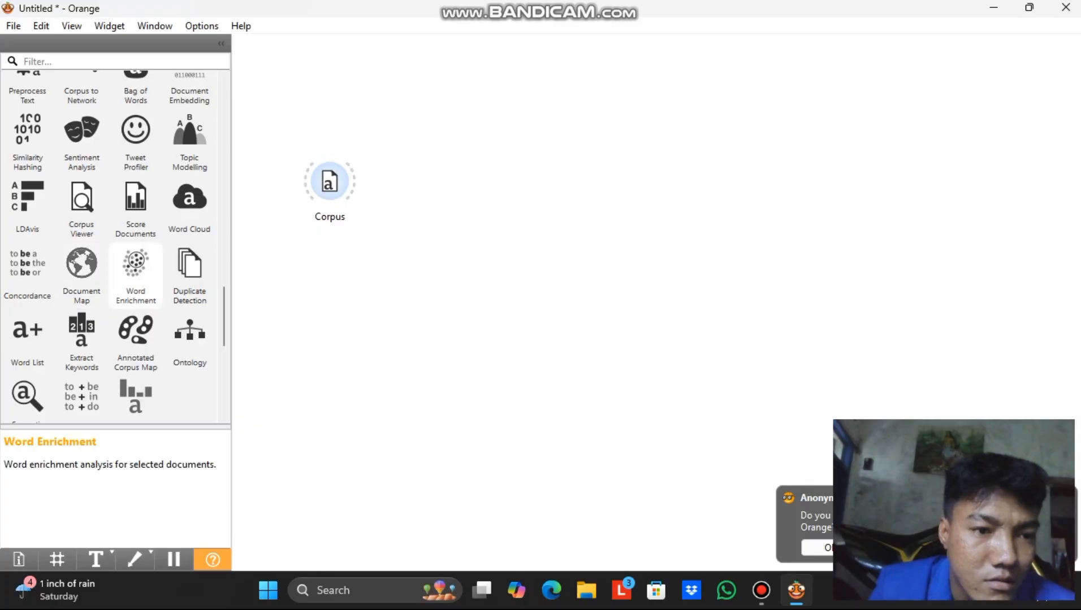
pyautogui.scroll(-3, 135, 277)
pyautogui.scroll(6, 113, 249)
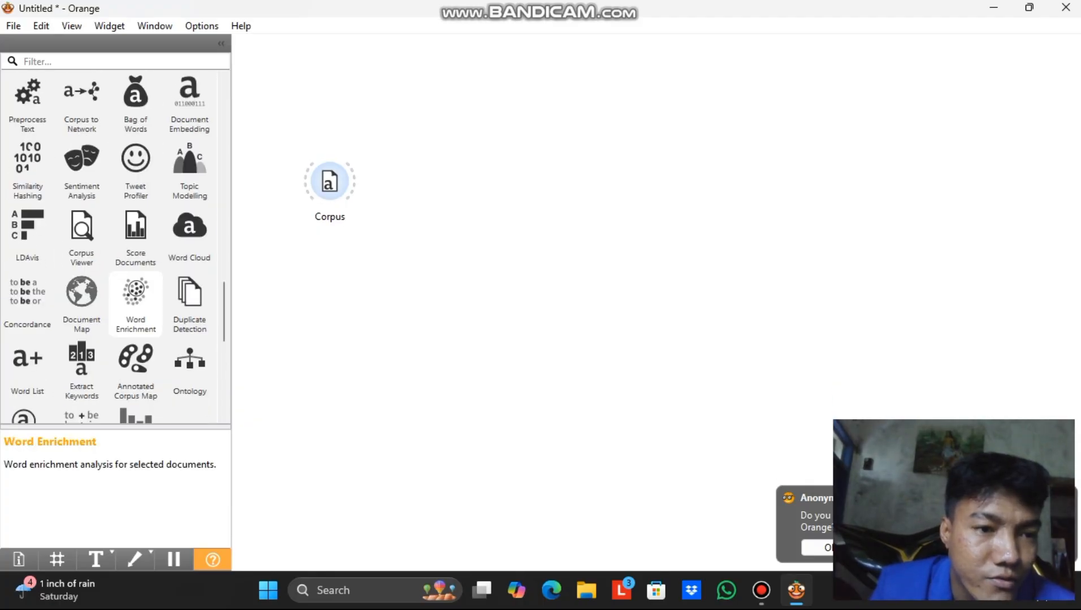
# Place a Corpus Viewer right of Corpus and link Corpus's output into it.
pyautogui.scroll(-1, 135, 399)
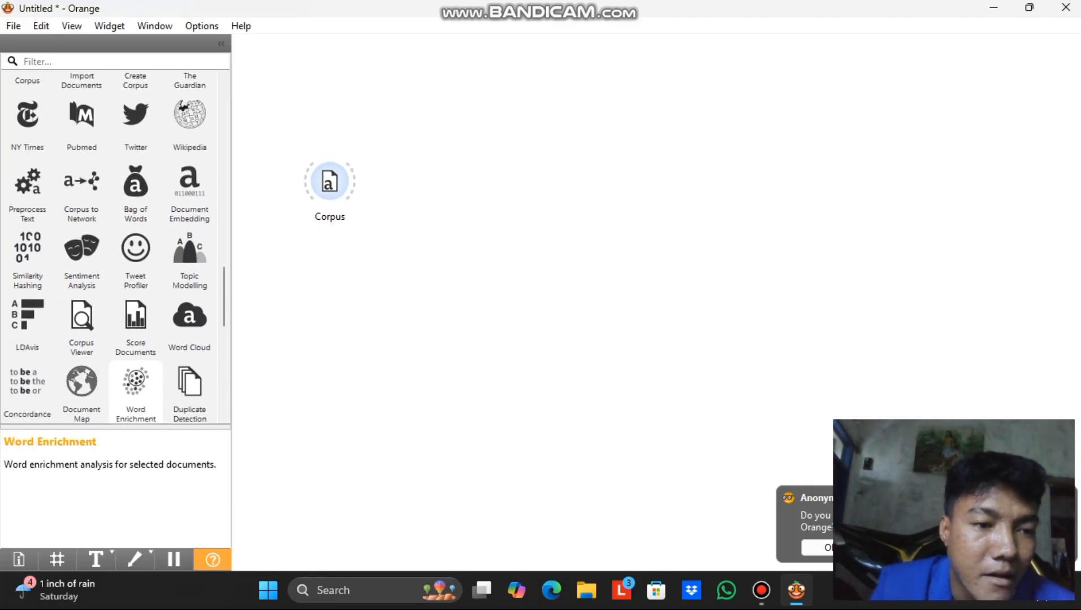
pyautogui.moveTo(81, 317); pyautogui.dragTo(446, 185)
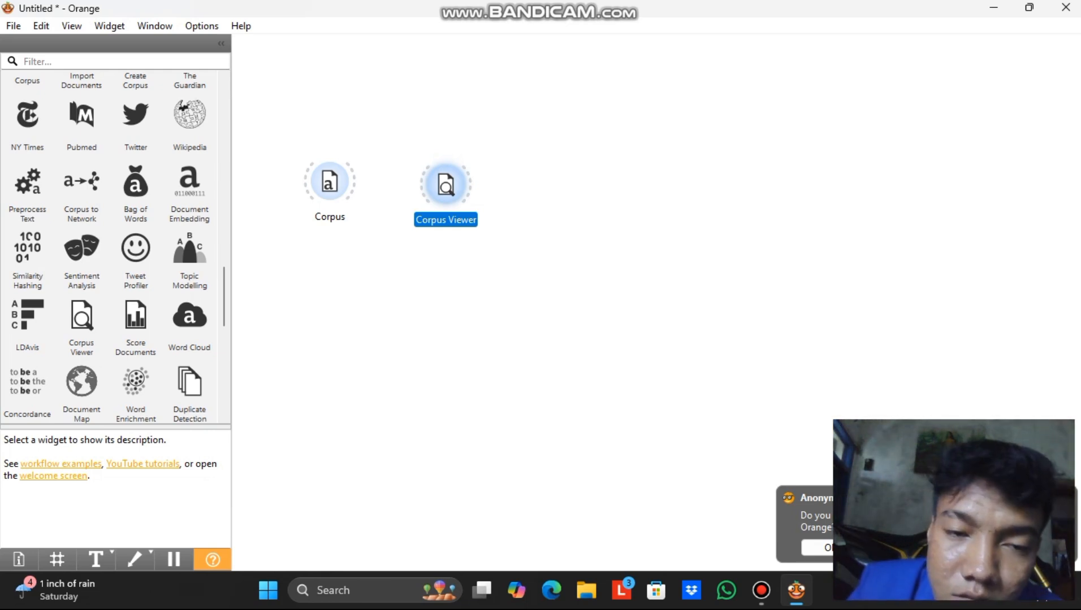
pyautogui.moveTo(445, 185); pyautogui.dragTo(438, 186)
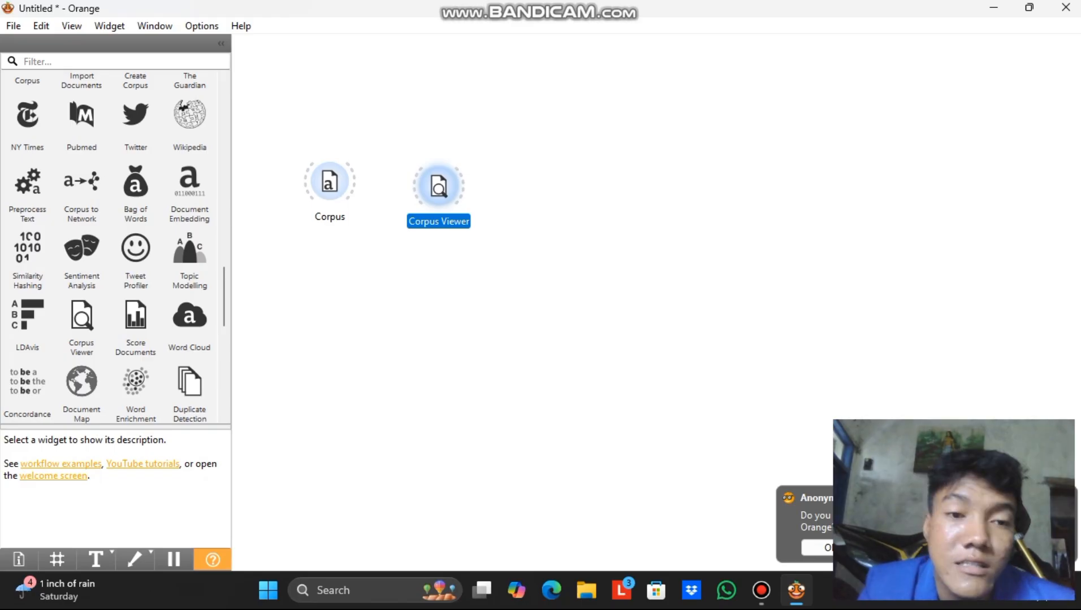
pyautogui.moveTo(354, 181); pyautogui.dragTo(424, 186)
pyautogui.click(438, 186)
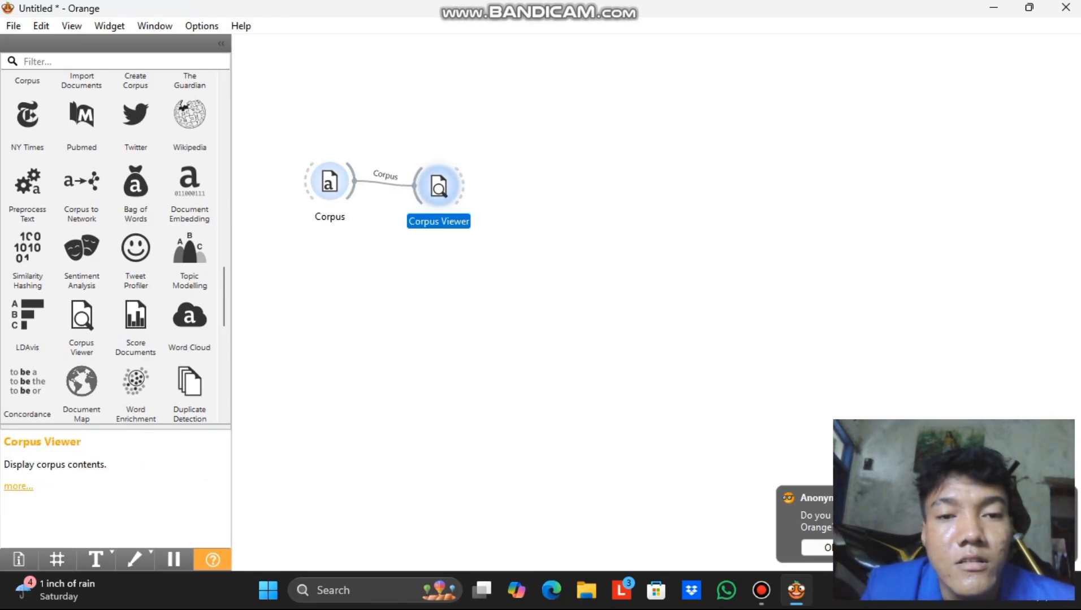
# Select all 100 comment documents in Corpus Viewer, reviewing their author, text and label.
pyautogui.doubleClick(438, 186)
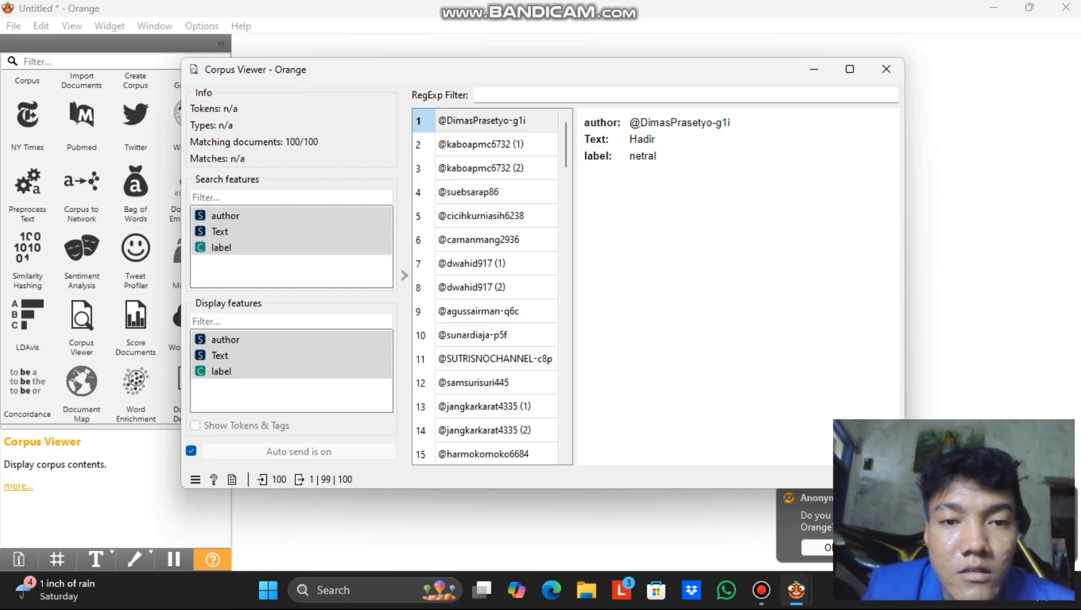
pyautogui.click(496, 121)
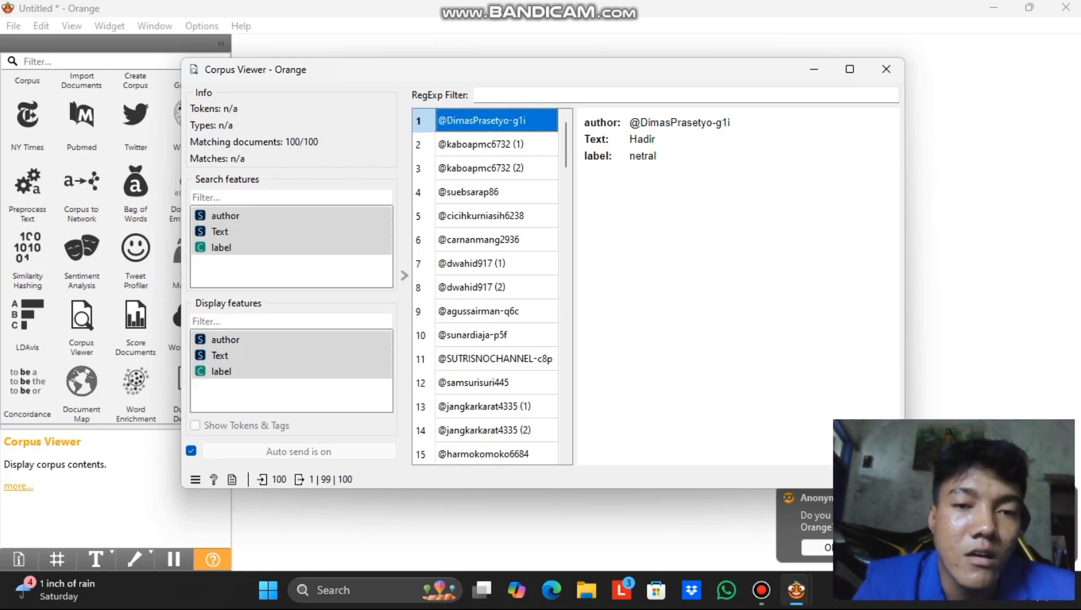
pyautogui.hotkey('ctrl', 'a')
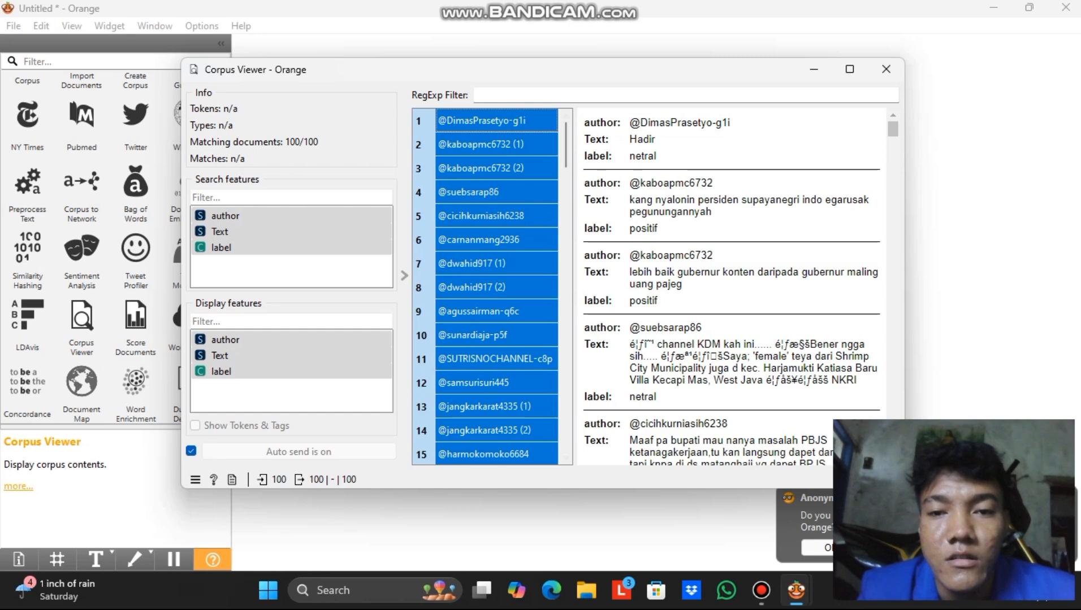
pyautogui.scroll(-5, 732, 288)
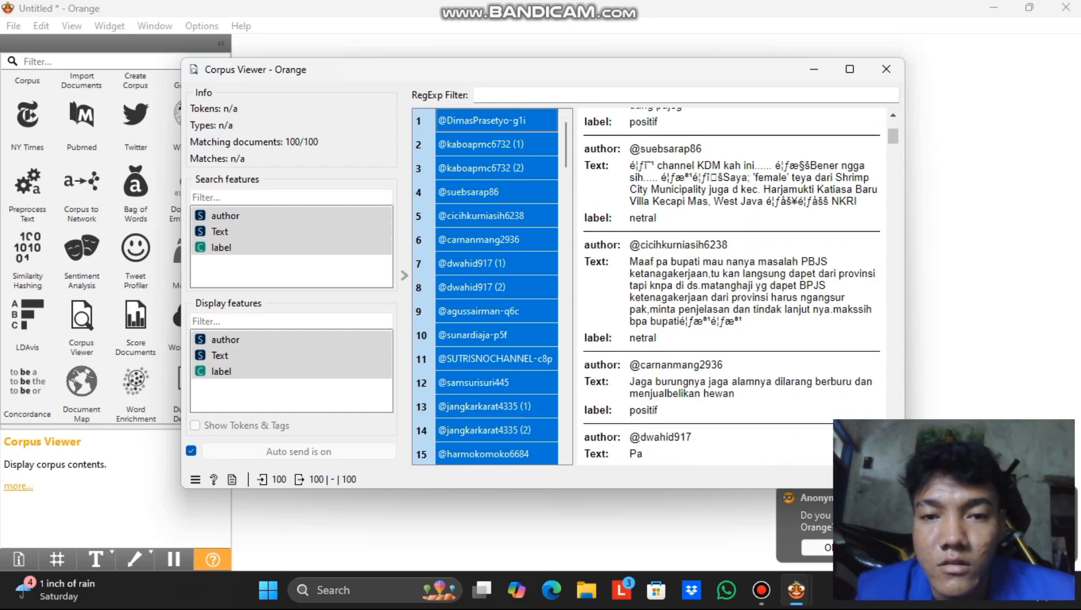
pyautogui.scroll(-10, 732, 286)
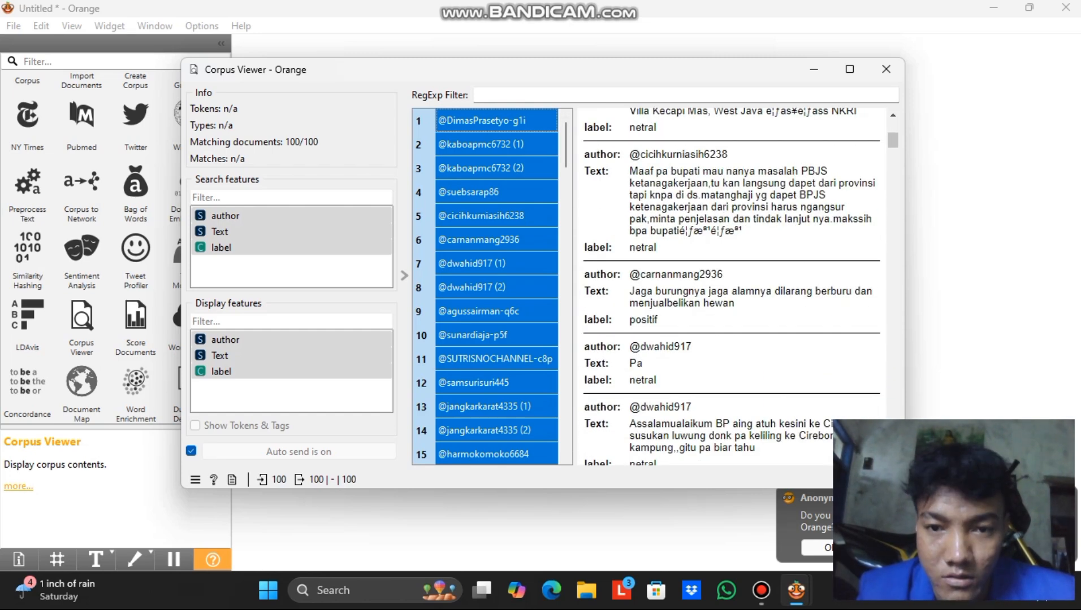
pyautogui.scroll(10, 732, 285)
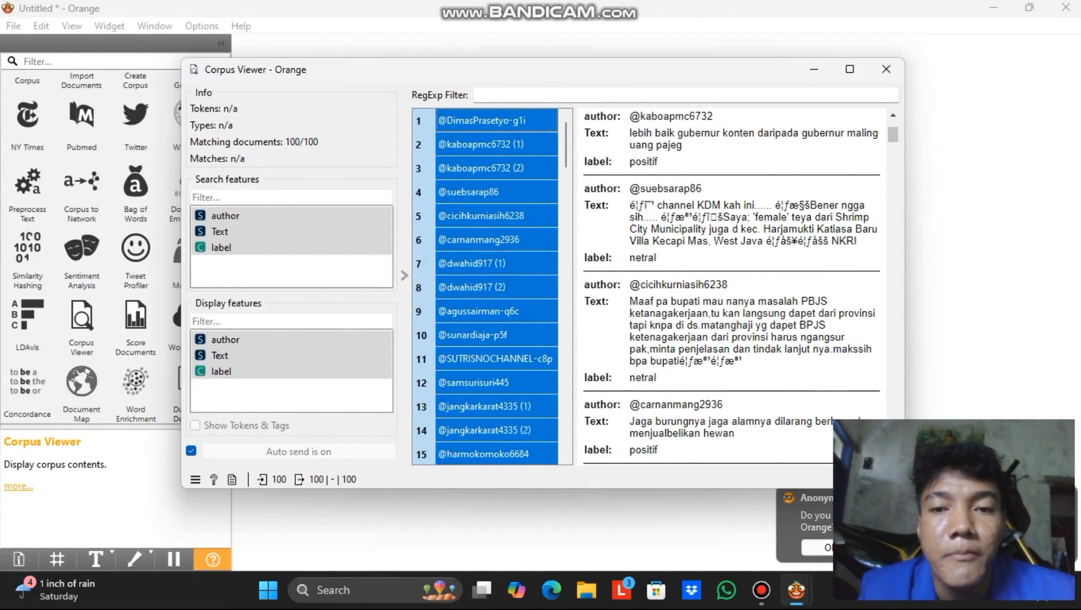
pyautogui.scroll(2, 732, 285)
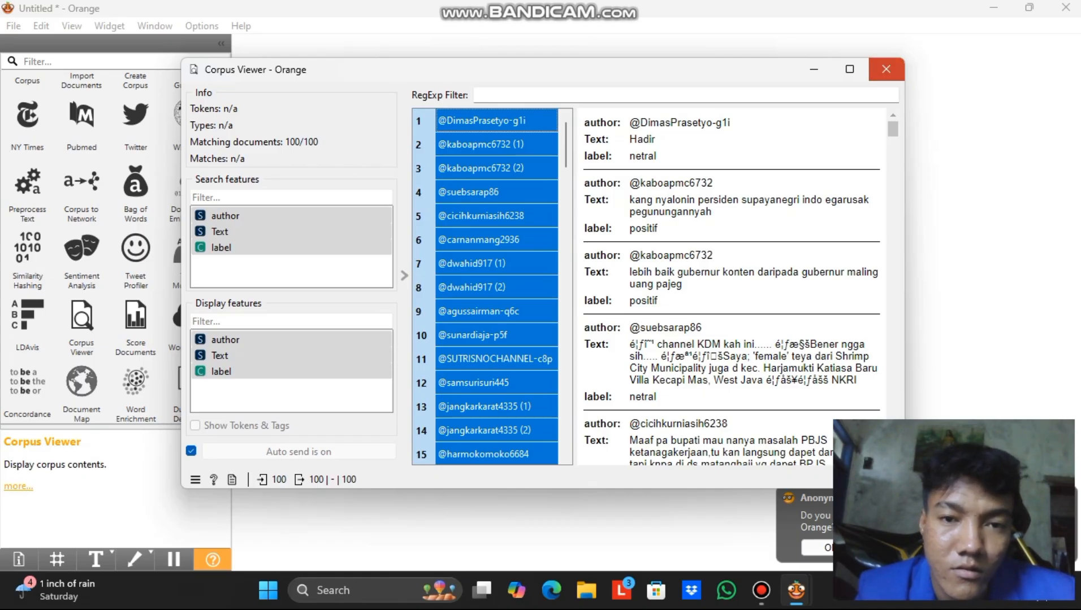
pyautogui.click(886, 69)
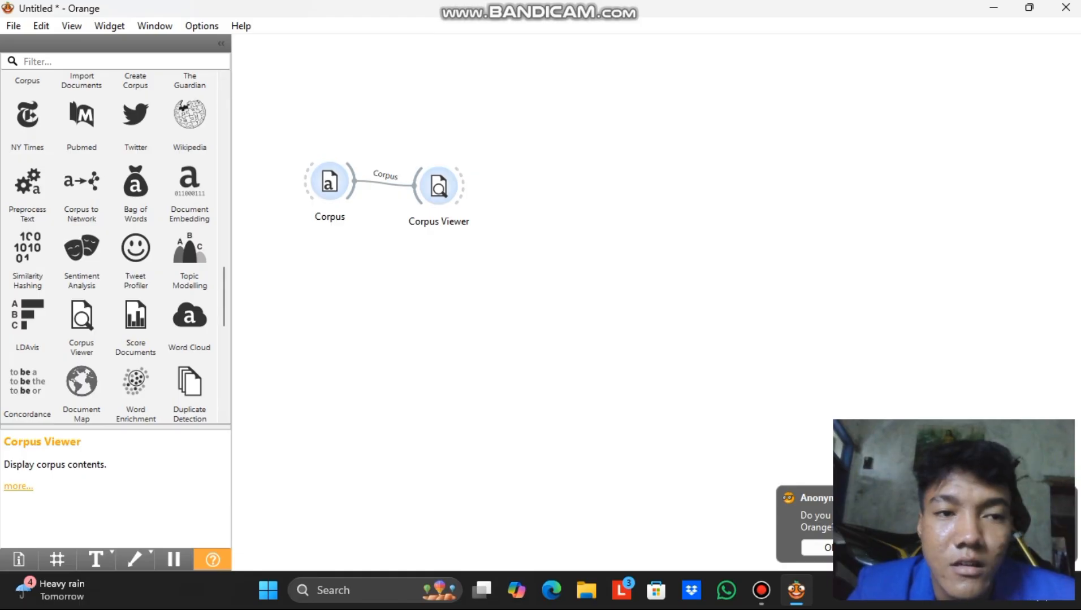
# Add a Preprocess Text widget to the canvas using the widget search 'pre'.
pyautogui.scroll(-5, 81, 261)
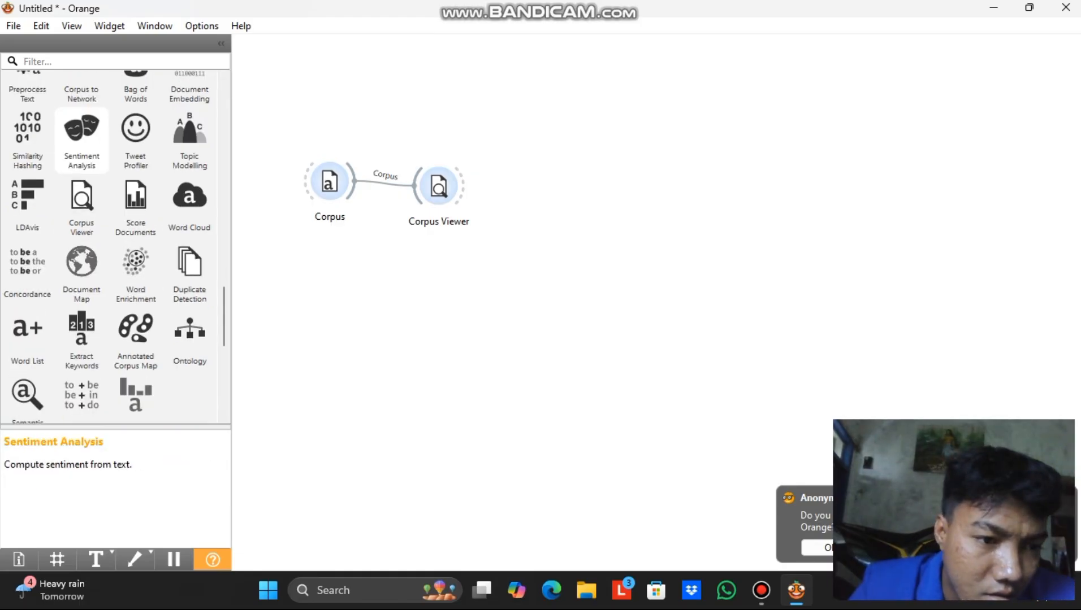
pyautogui.scroll(-9, 81, 260)
pyautogui.scroll(15, 81, 260)
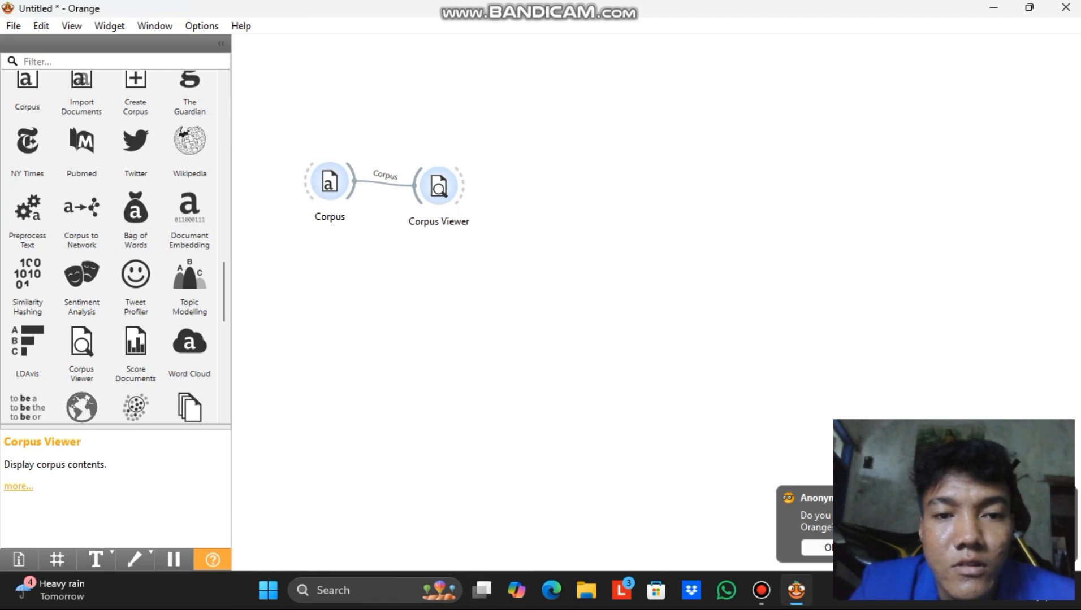
pyautogui.rightClick(541, 189)
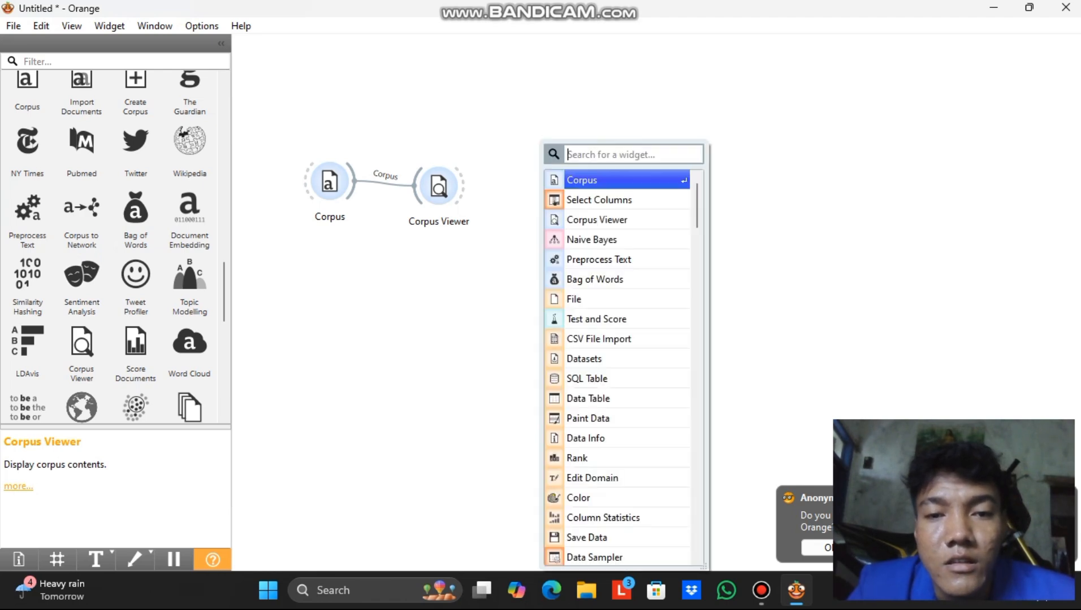
pyautogui.write('p')
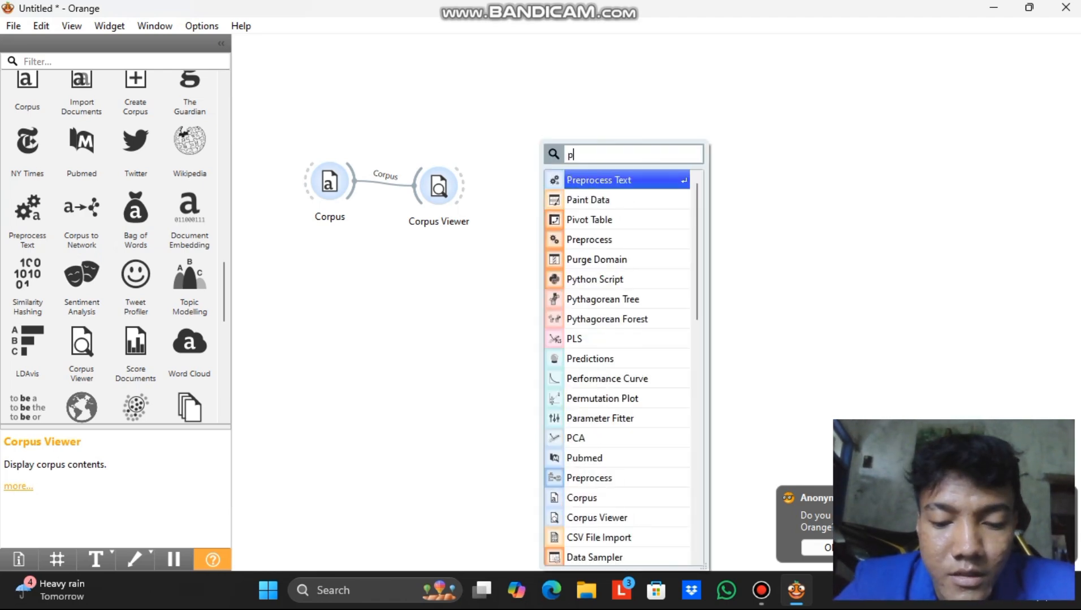
pyautogui.write('reo')
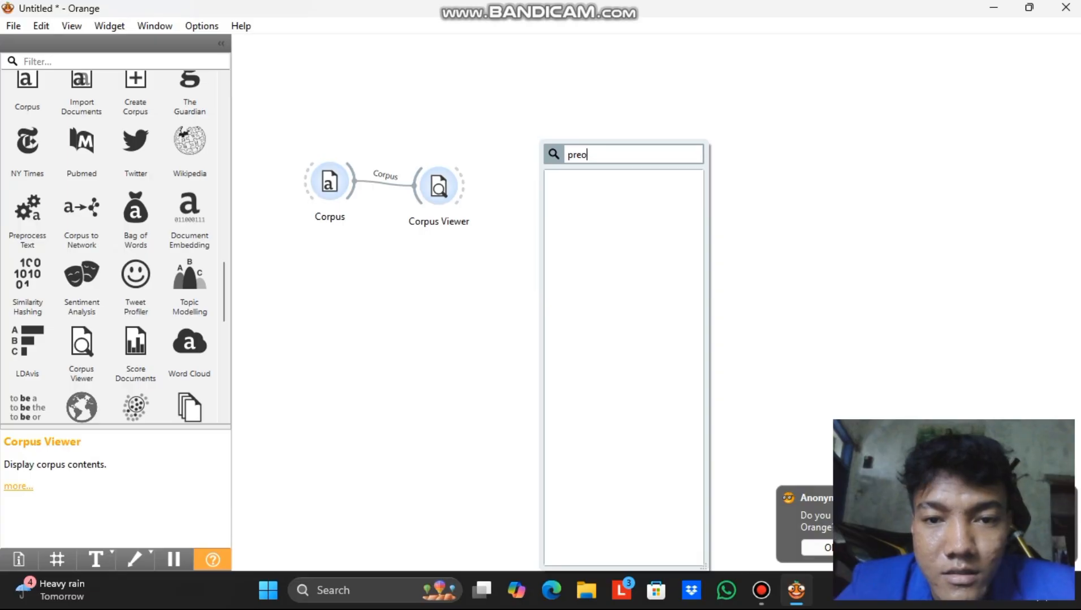
pyautogui.press('BackSpace')
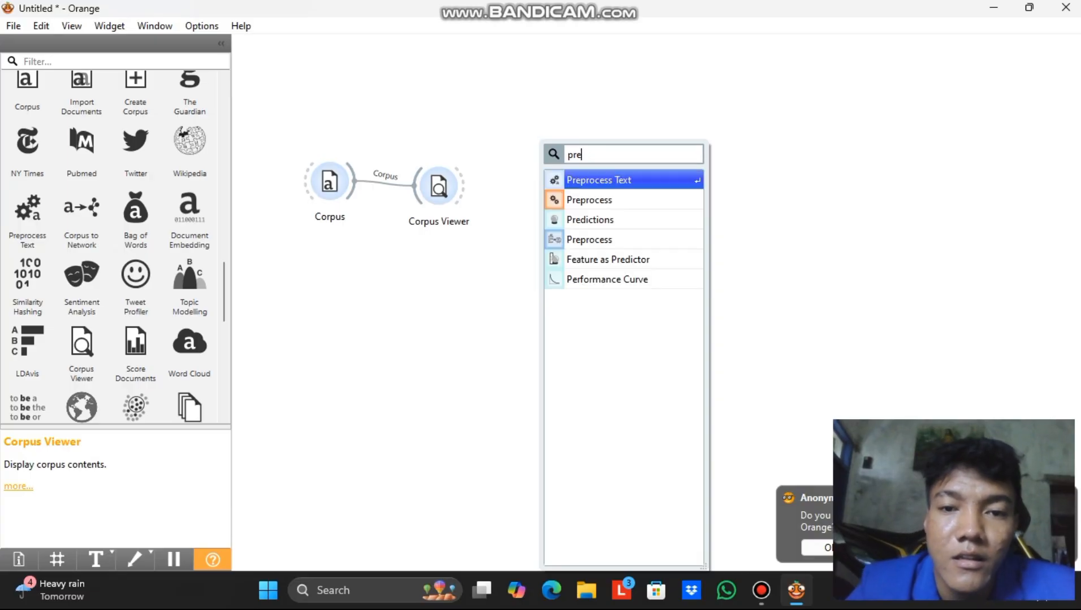
pyautogui.press('Escape')
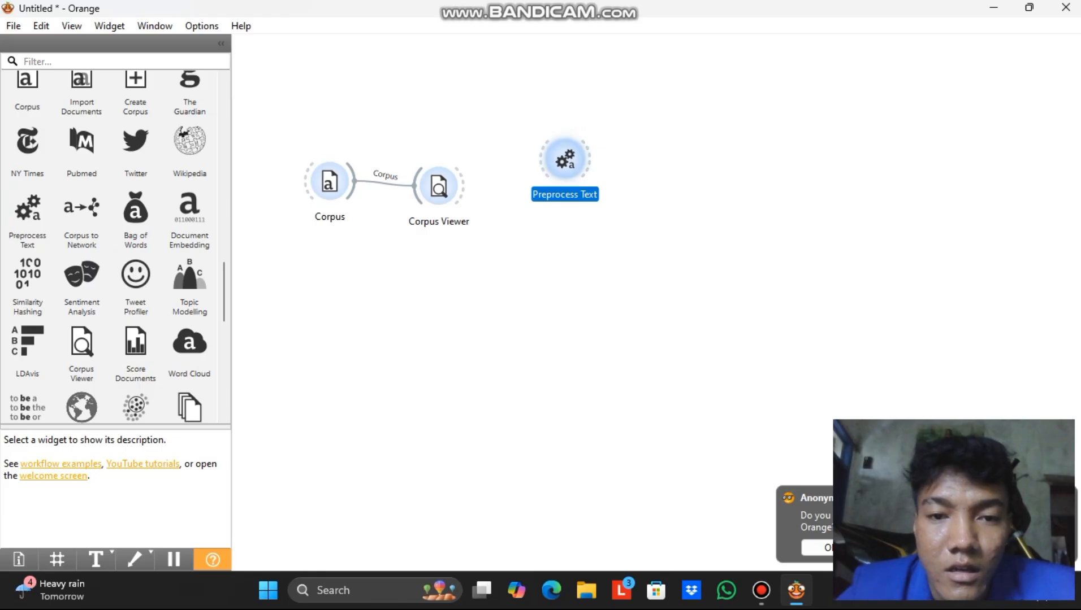
# Place Preprocess Text beside Corpus Viewer and link Corpus Viewer's Matching Docs into it.
pyautogui.moveTo(565, 159); pyautogui.dragTo(555, 198)
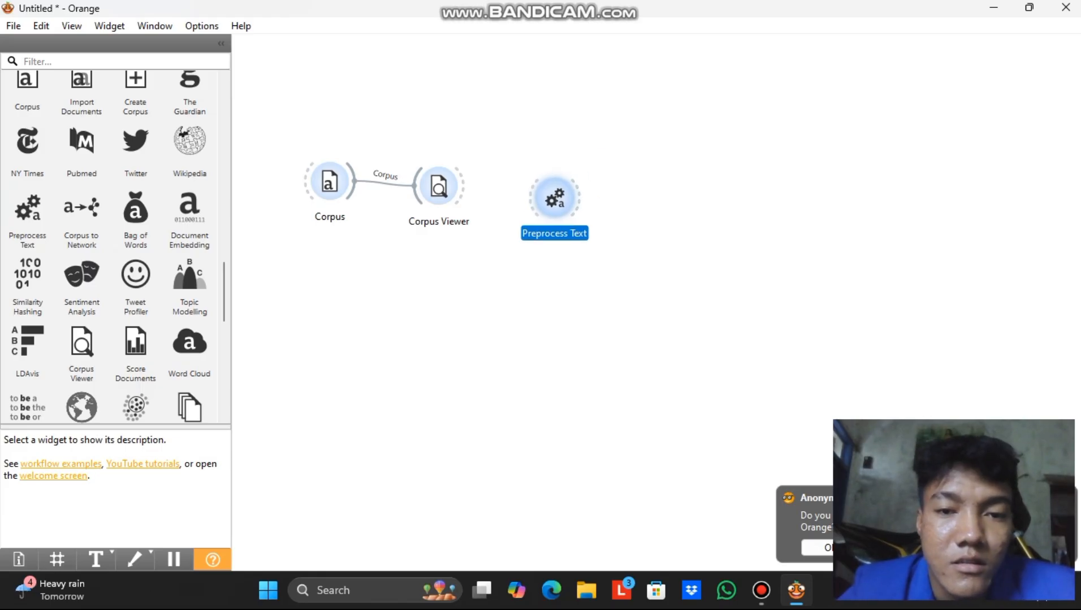
pyautogui.moveTo(555, 198); pyautogui.dragTo(536, 192)
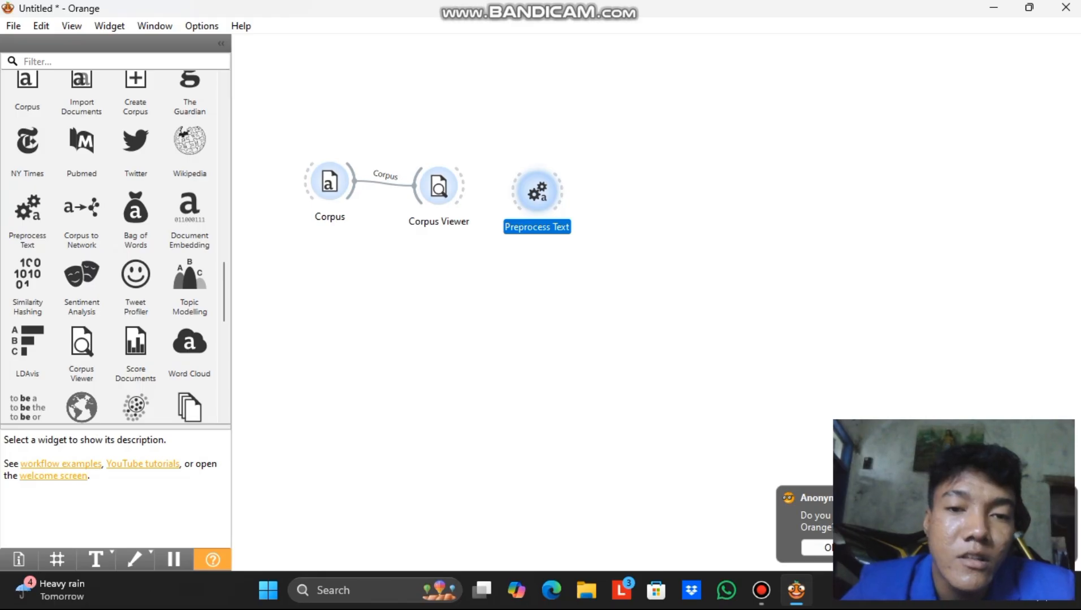
pyautogui.moveTo(462, 187); pyautogui.dragTo(529, 183)
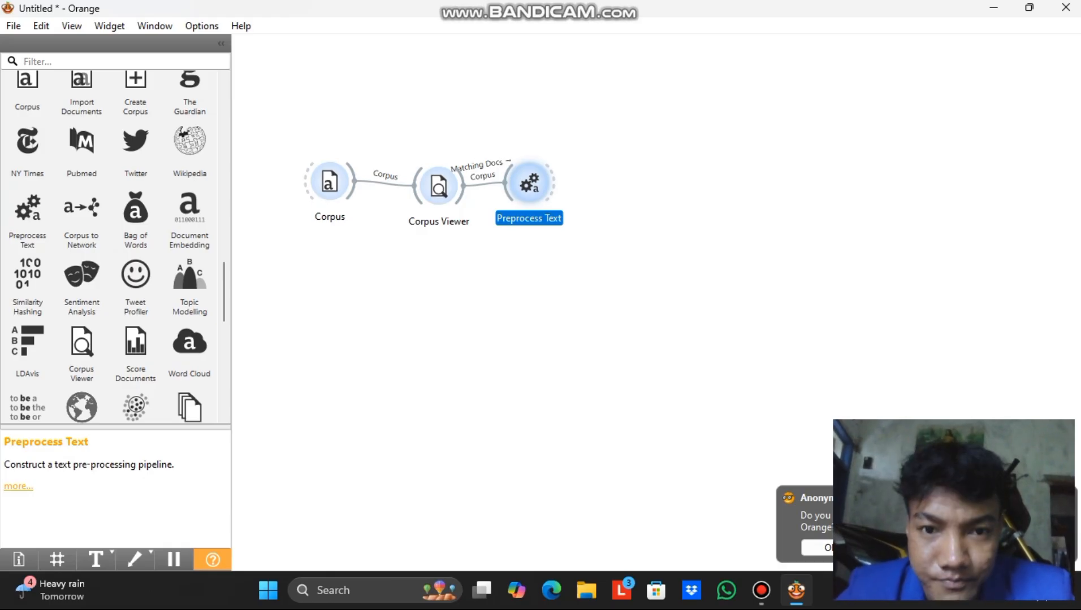
pyautogui.doubleClick(529, 183)
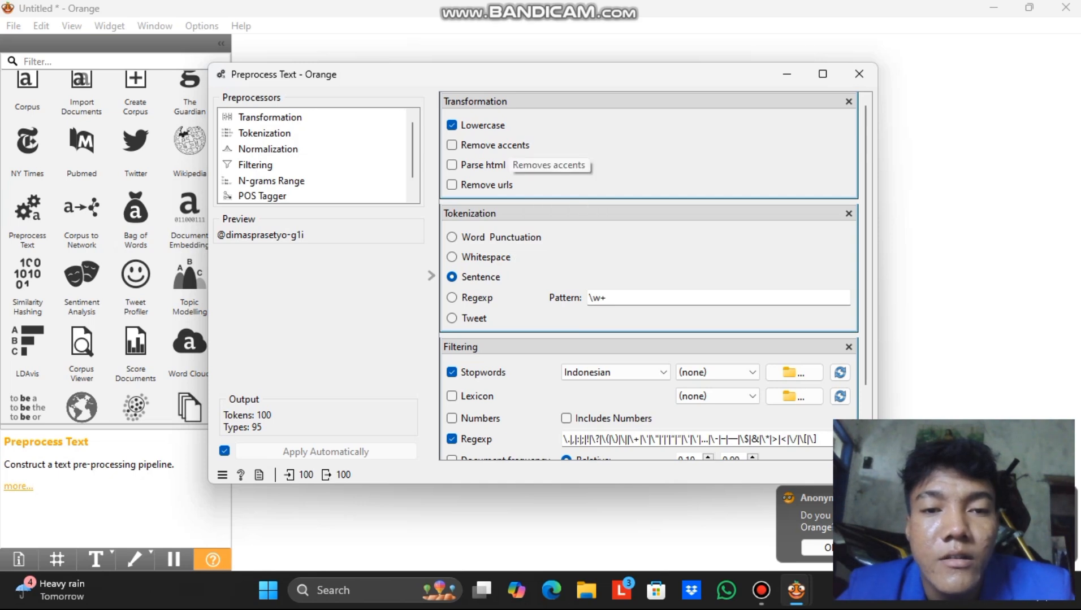
pyautogui.scroll(-4, 650, 277)
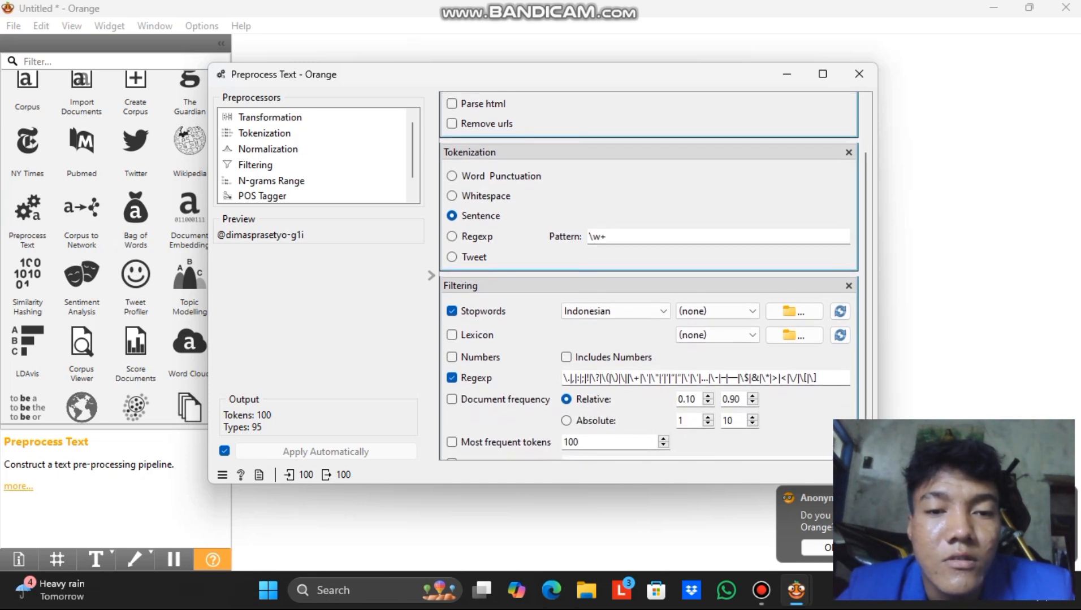
pyautogui.scroll(-1, 650, 277)
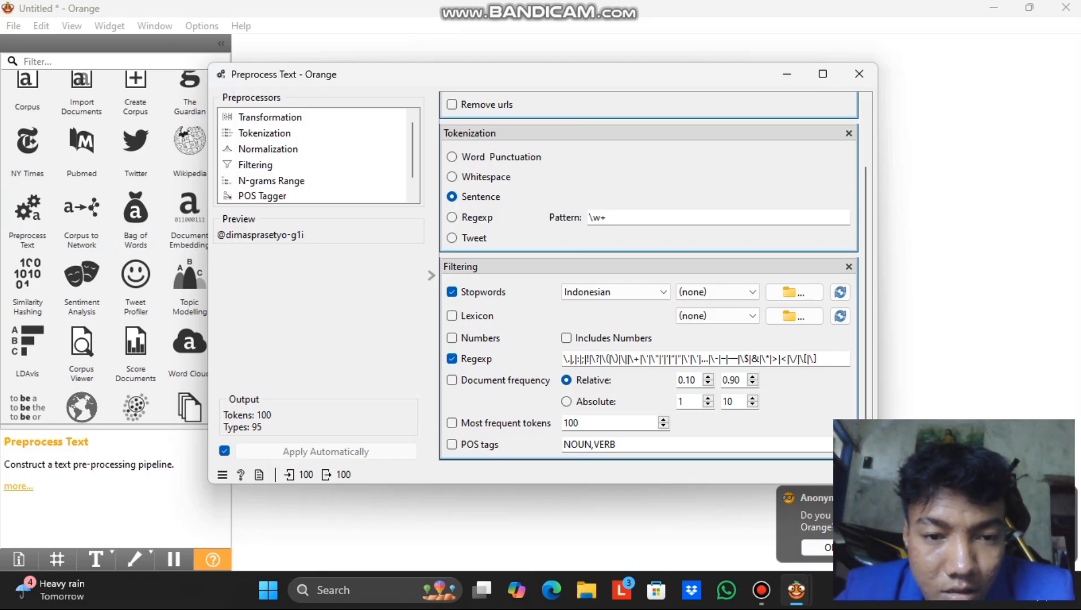
pyautogui.scroll(4, 650, 277)
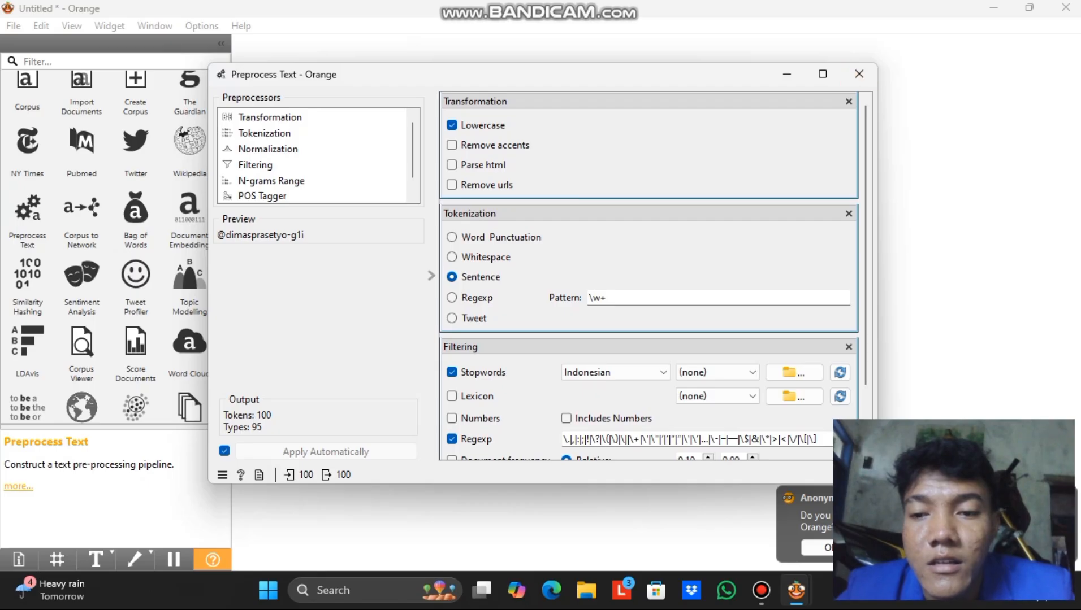
pyautogui.click(858, 74)
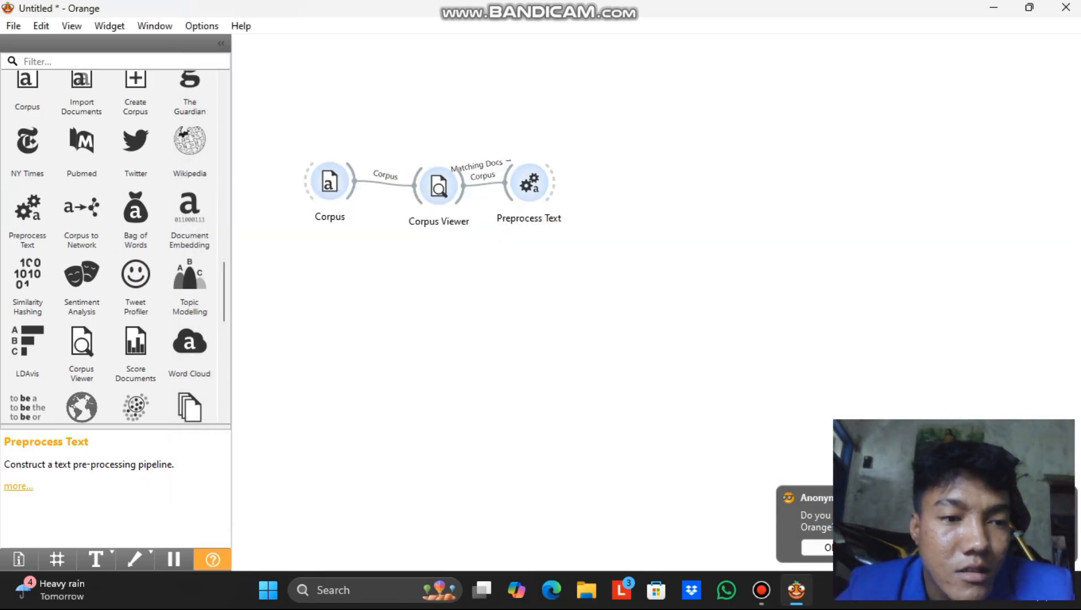
# Add Bag of Words beside Preprocess Text and feed it the preprocessed corpus.
pyautogui.click(135, 218)
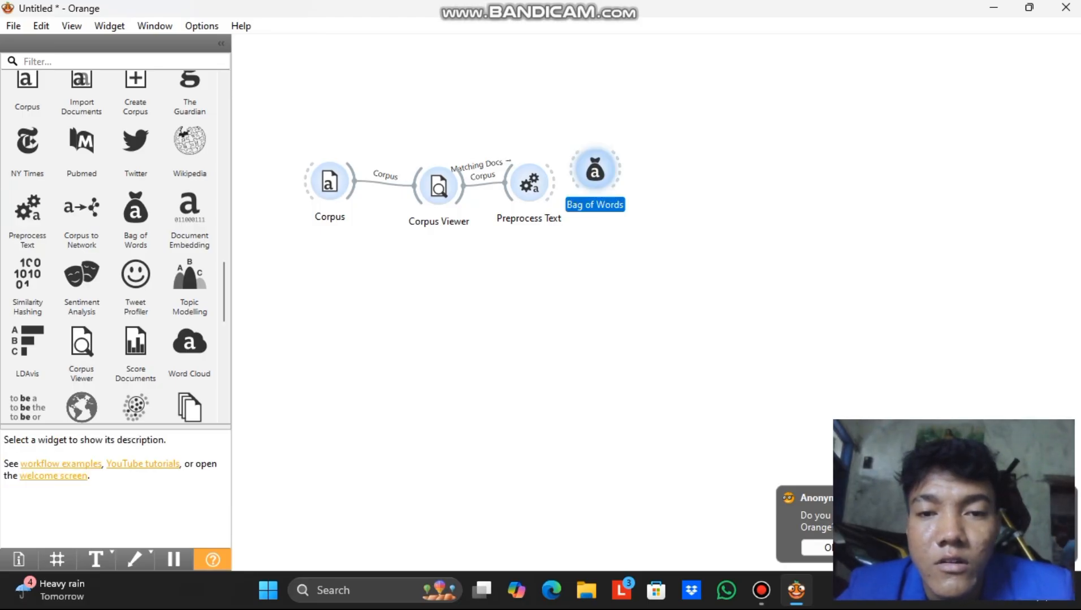
pyautogui.moveTo(594, 169); pyautogui.dragTo(621, 176)
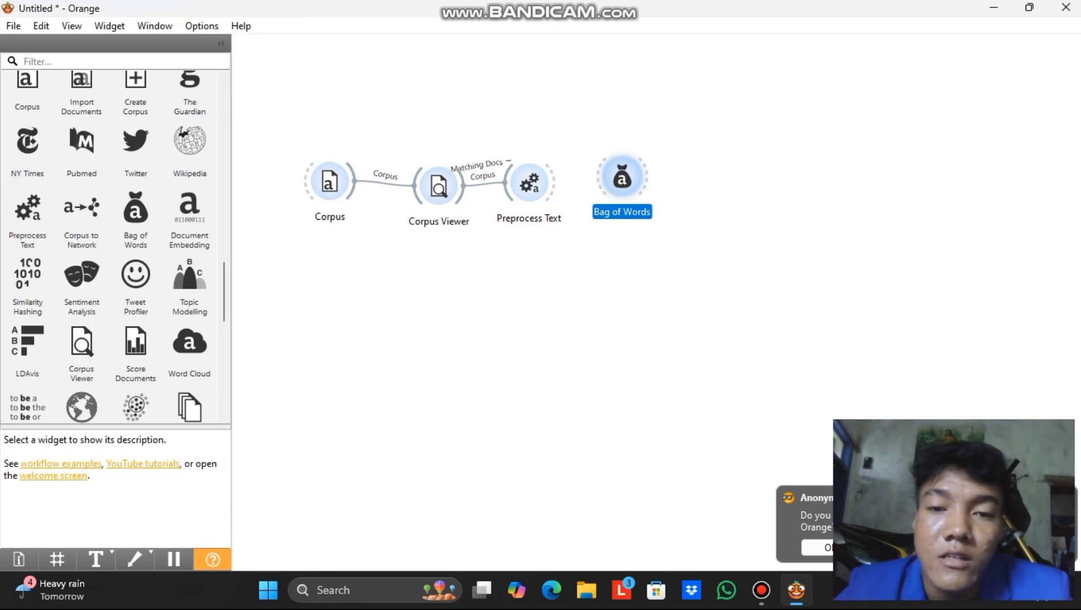
pyautogui.moveTo(622, 178); pyautogui.dragTo(616, 192)
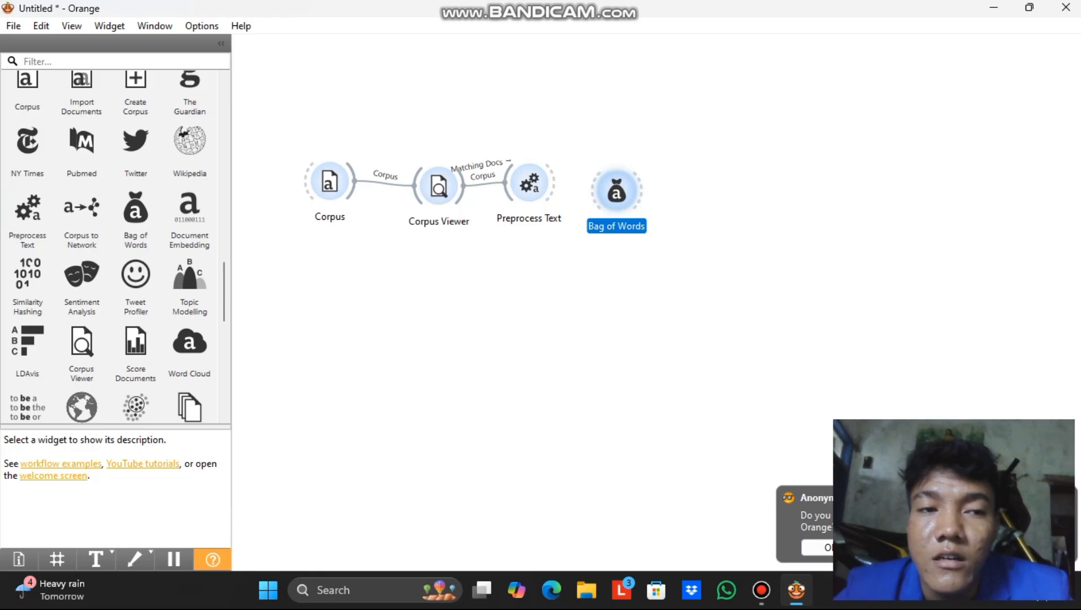
pyautogui.moveTo(553, 182); pyautogui.dragTo(615, 192)
# Check the Bag of Words settings, keeping Count term frequency.
pyautogui.click(616, 191)
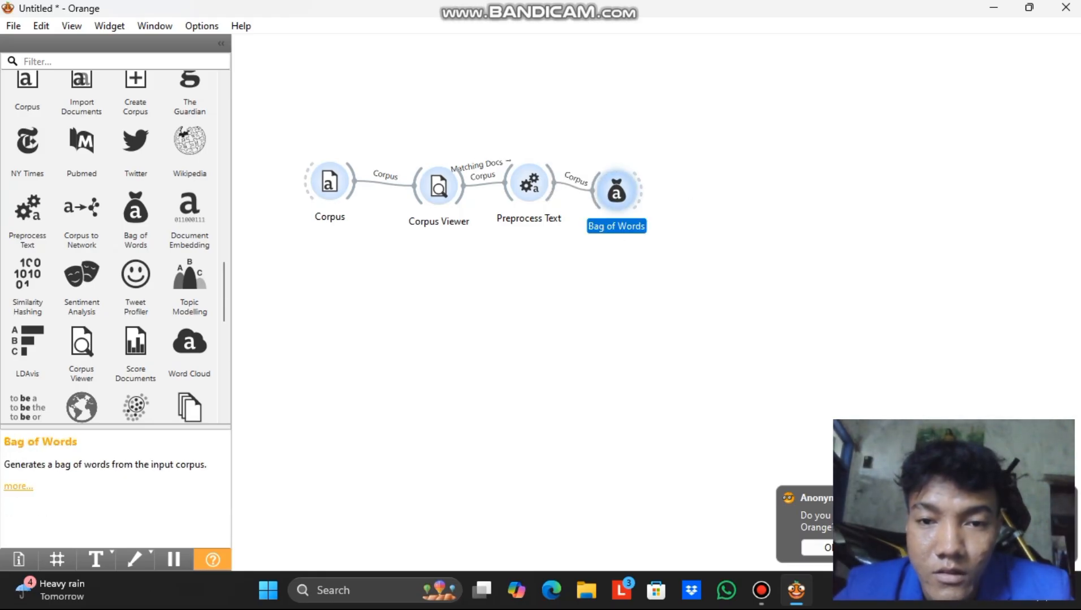
pyautogui.doubleClick(616, 191)
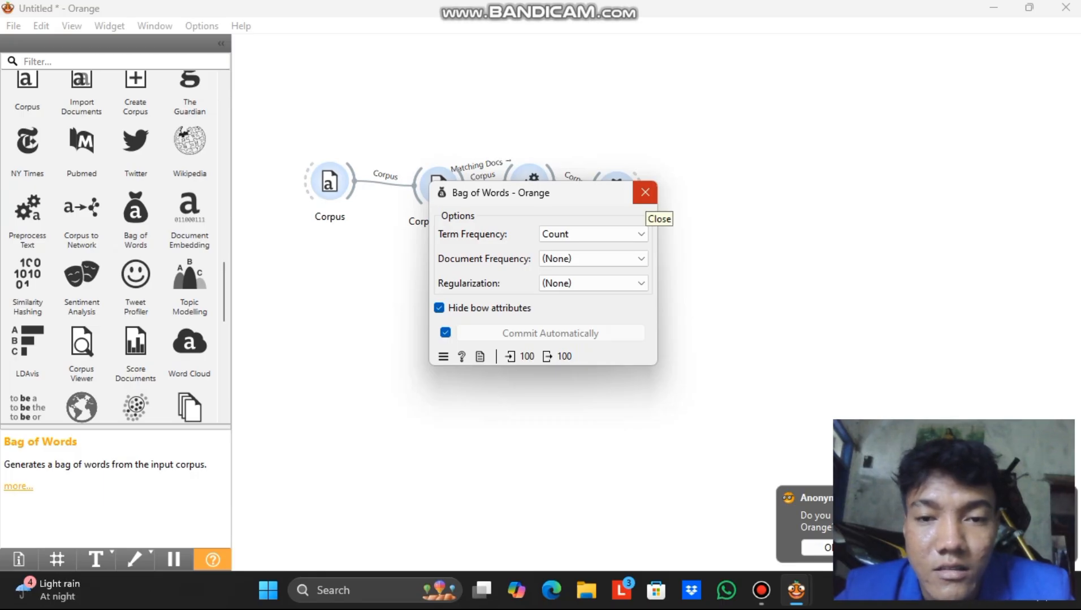
pyautogui.click(645, 192)
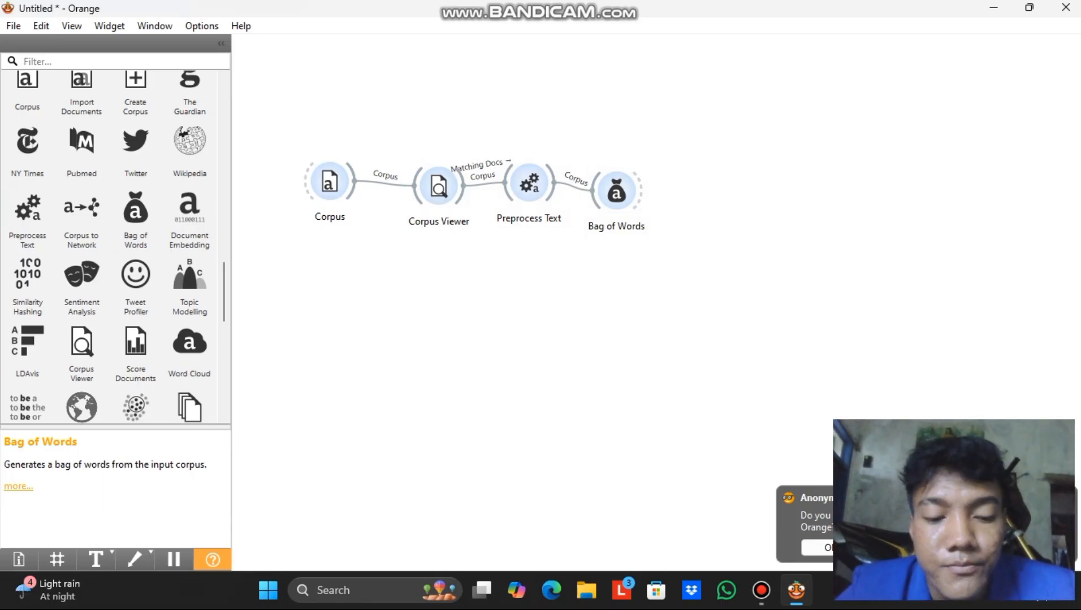
# Add Select Columns, align Corpus through Select Columns in one row, and link Bag of Words to it.
pyautogui.rightClick(652, 191)
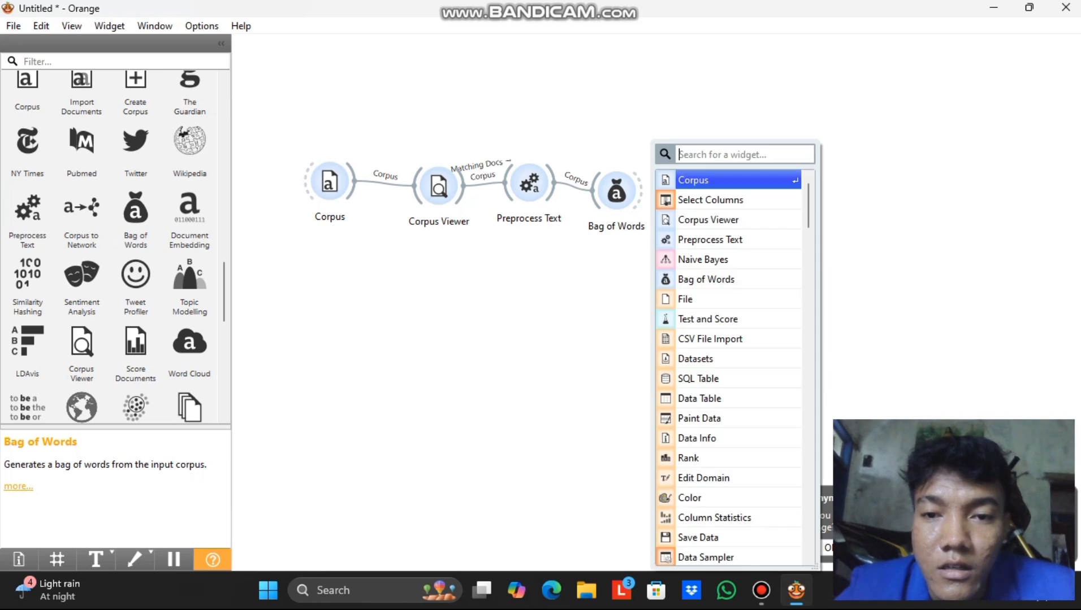
pyautogui.click(677, 205)
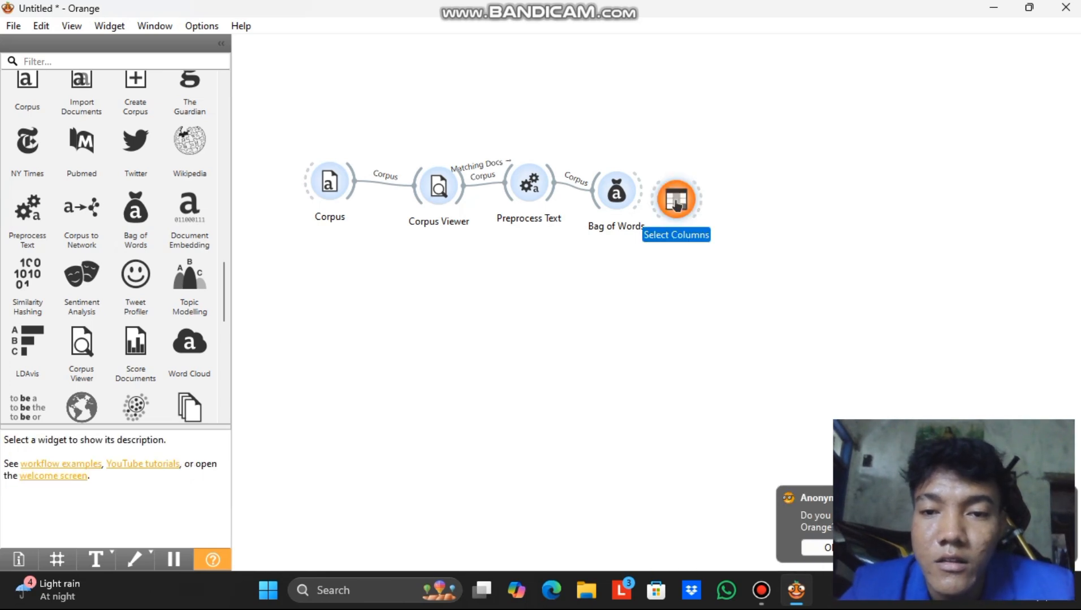
pyautogui.moveTo(329, 180); pyautogui.dragTo(283, 156)
pyautogui.moveTo(438, 187); pyautogui.dragTo(369, 161)
pyautogui.moveTo(529, 184); pyautogui.dragTo(480, 172)
pyautogui.moveTo(617, 193); pyautogui.dragTo(581, 181)
pyautogui.moveTo(677, 202); pyautogui.dragTo(673, 195)
pyautogui.moveTo(604, 181); pyautogui.dragTo(671, 195)
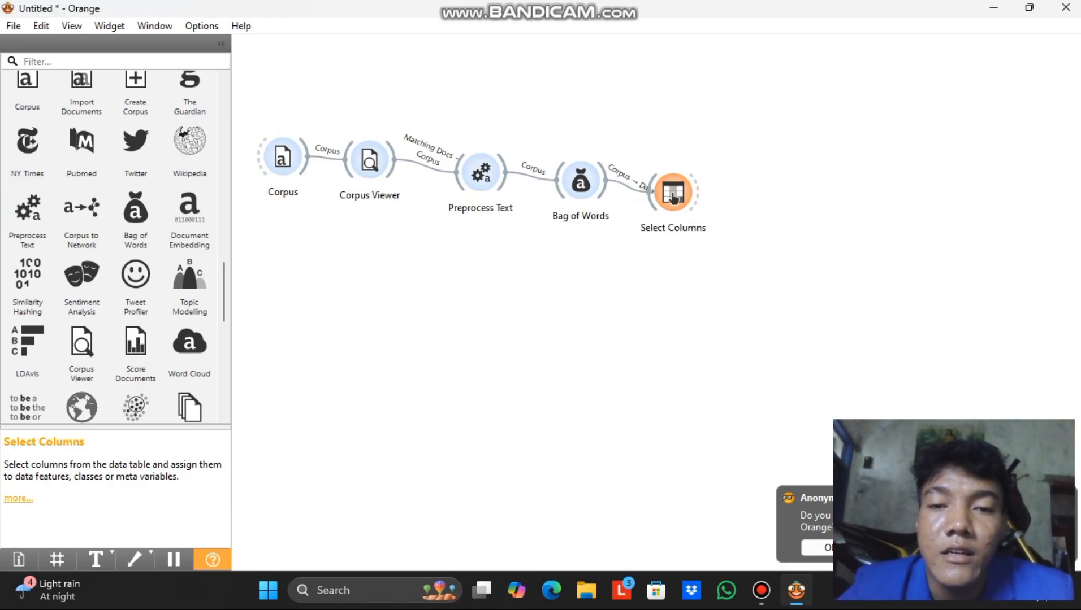
pyautogui.click(673, 197)
# Verify Select Columns keeps label as the target over the 95 word features.
pyautogui.doubleClick(673, 197)
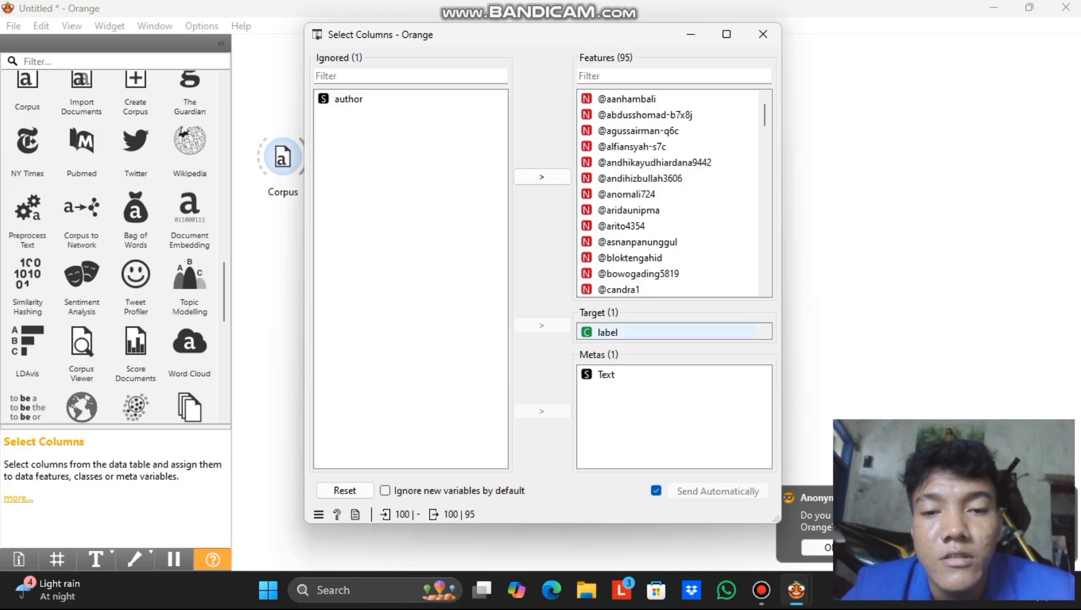
pyautogui.click(650, 332)
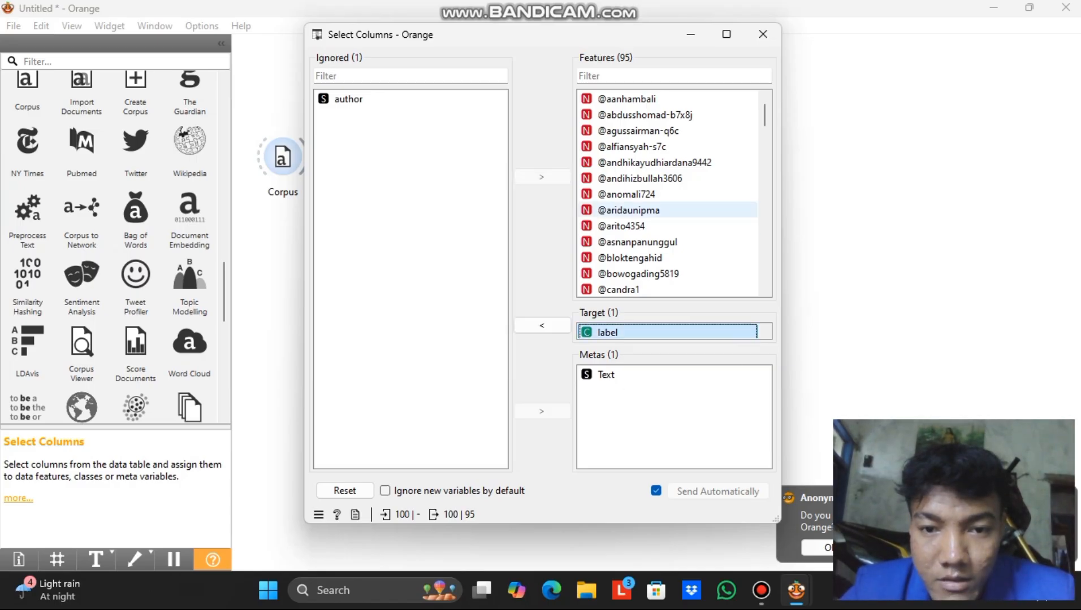
pyautogui.moveTo(650, 115); pyautogui.dragTo(650, 96)
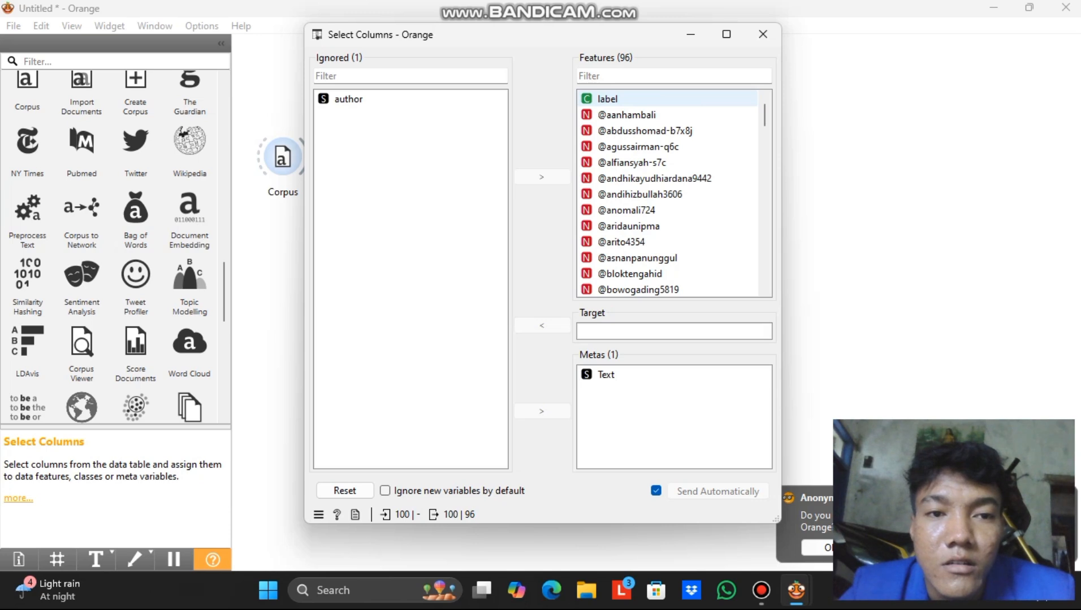
pyautogui.moveTo(650, 99); pyautogui.dragTo(650, 332)
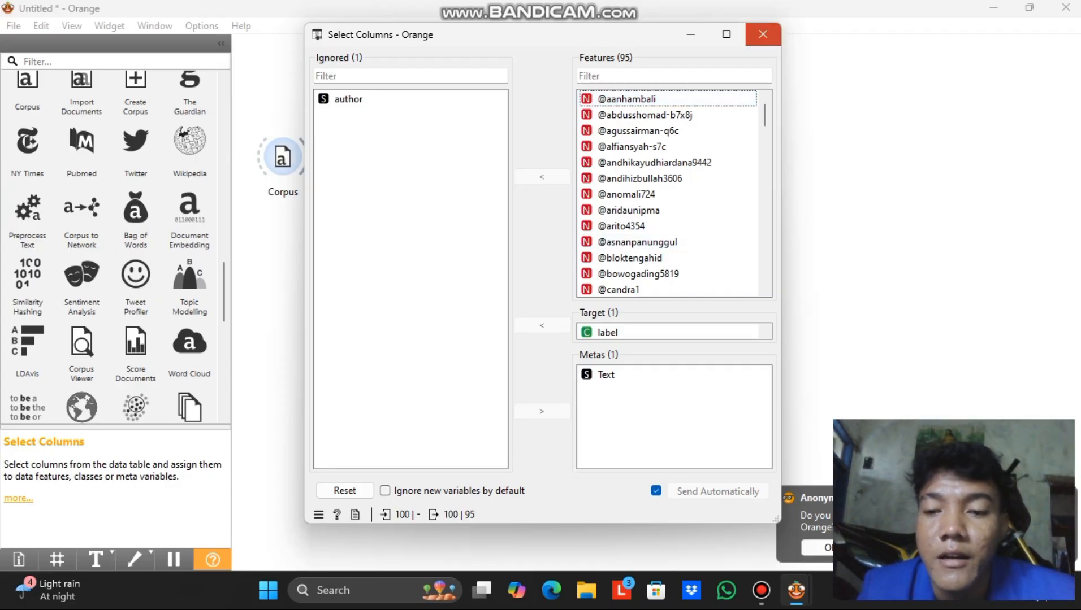
pyautogui.click(762, 34)
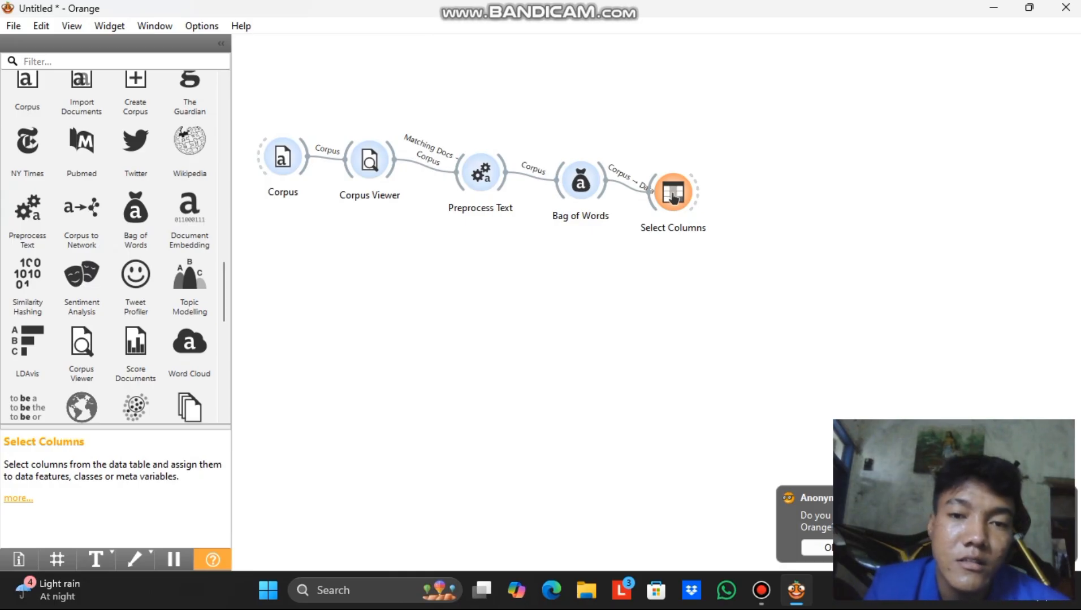
# Shift Preprocess Text and Bag of Words left to tighten the workflow spacing.
pyautogui.click(481, 173)
pyautogui.moveTo(481, 173); pyautogui.dragTo(458, 173)
pyautogui.click(580, 181)
pyautogui.moveTo(580, 181); pyautogui.dragTo(554, 184)
# Add a Naive Bayes learner fed by Select Columns and position it below Select Columns.
pyautogui.moveTo(673, 197); pyautogui.dragTo(656, 204)
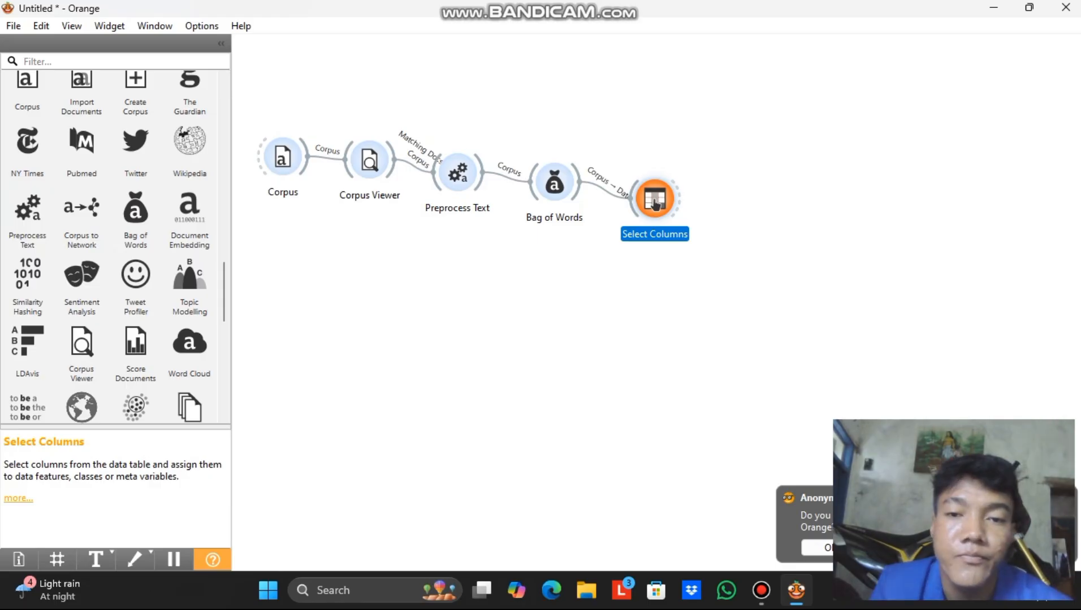
pyautogui.rightClick(565, 282)
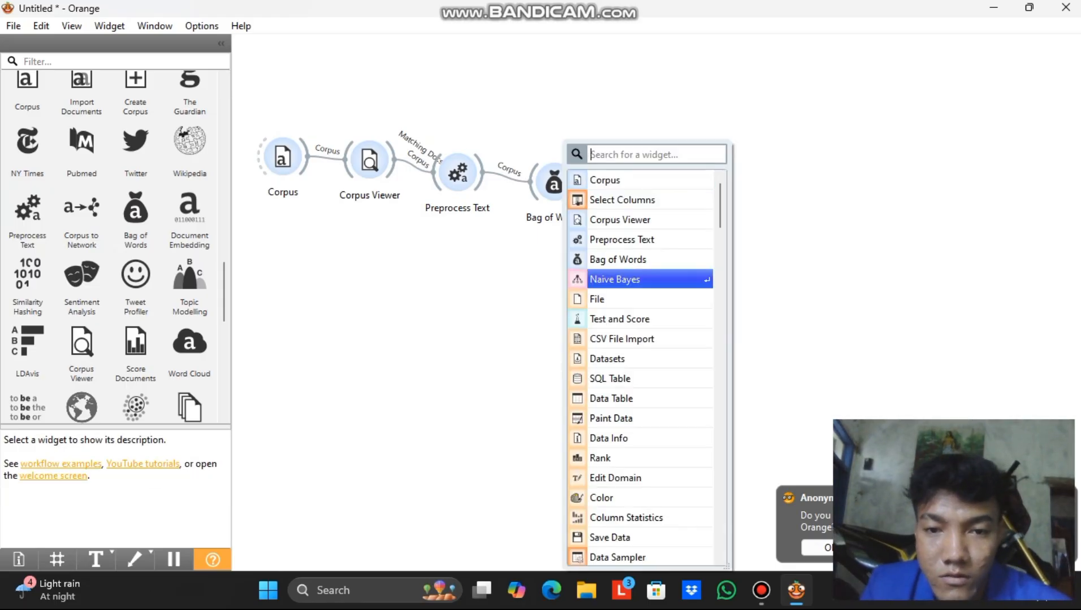
pyautogui.click(656, 201)
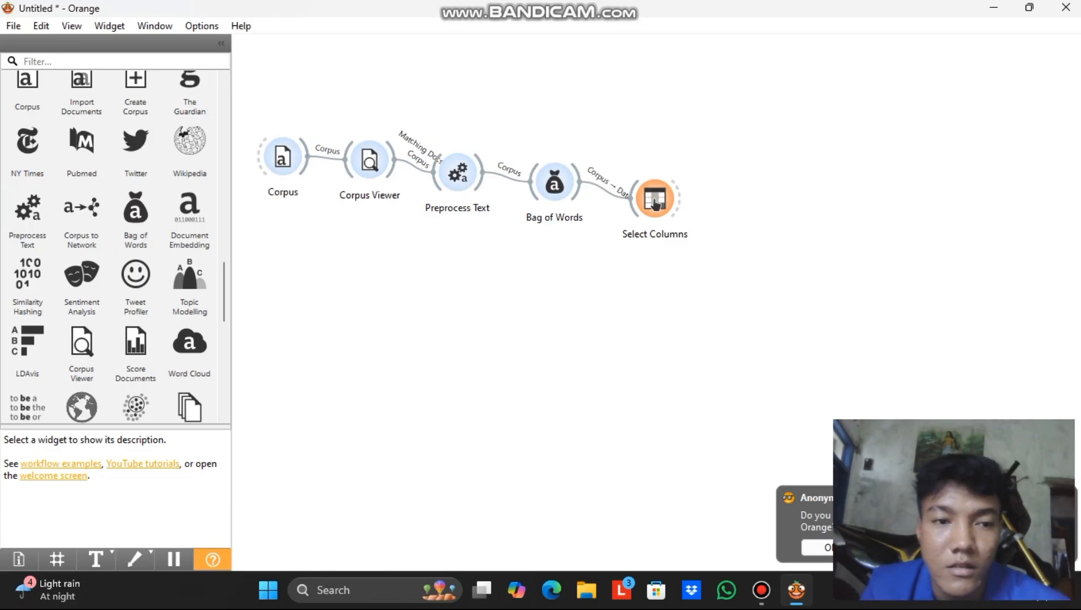
pyautogui.moveTo(588, 284); pyautogui.dragTo(691, 284)
pyautogui.moveTo(655, 204); pyautogui.dragTo(664, 281)
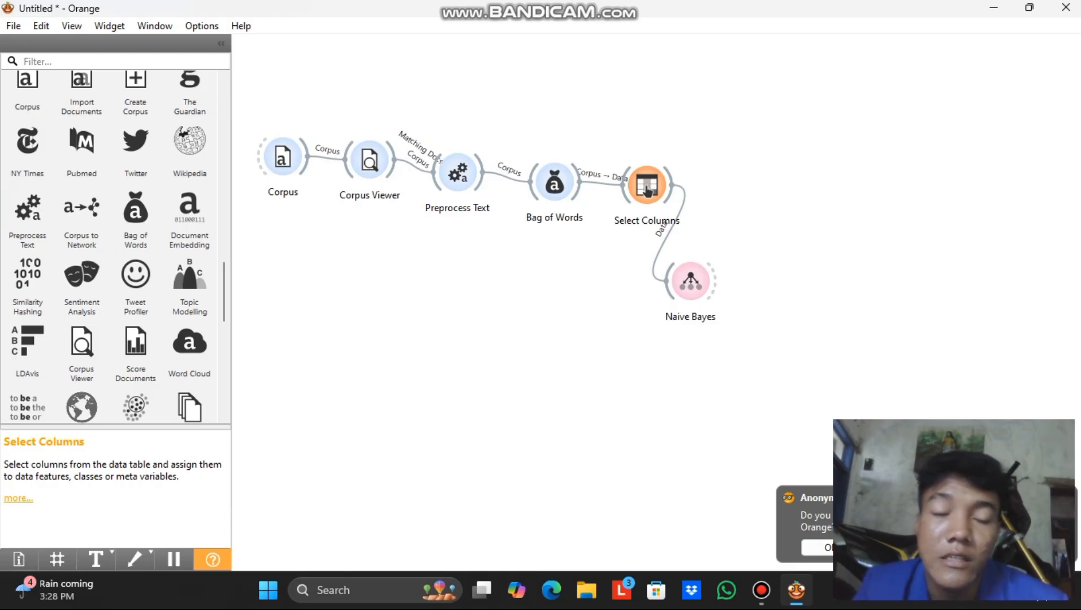
# Add Test and Score via 'test', linking Select Columns data and the Naive Bayes learner into it.
pyautogui.press('space')
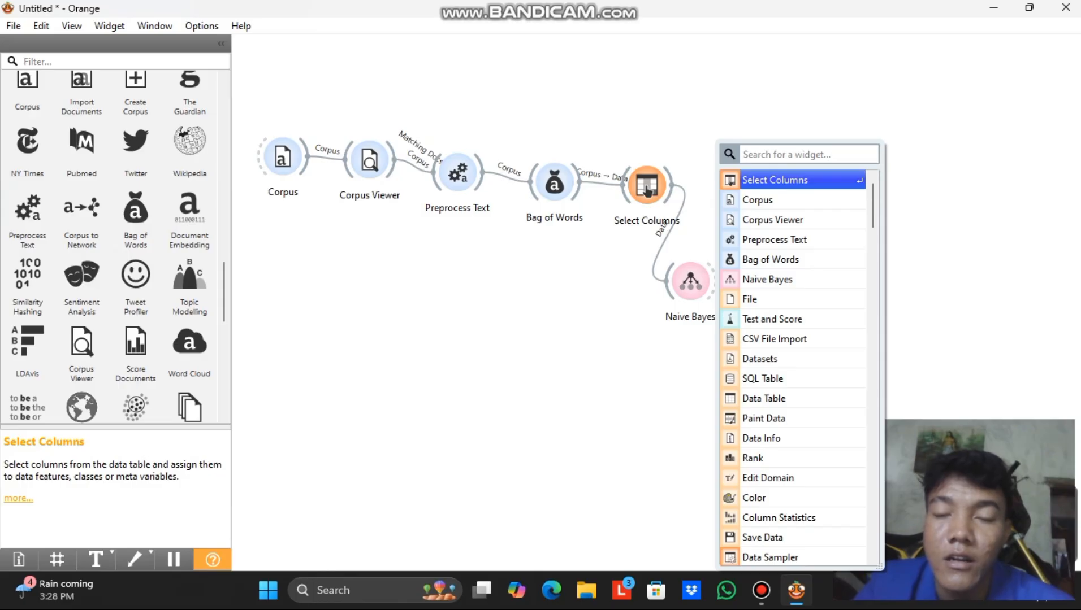
pyautogui.write('test')
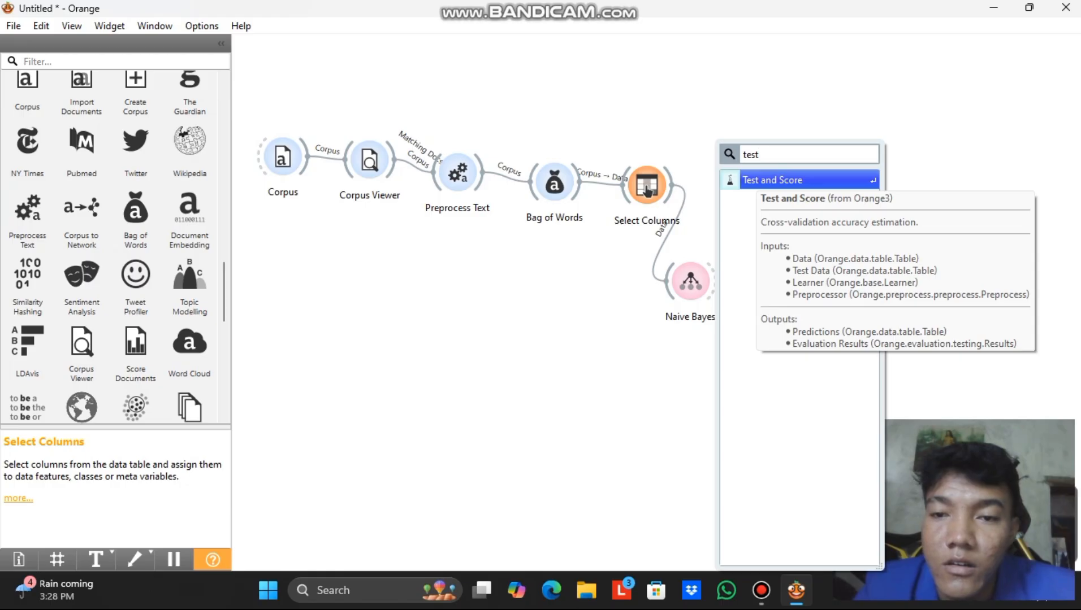
pyautogui.press('Return')
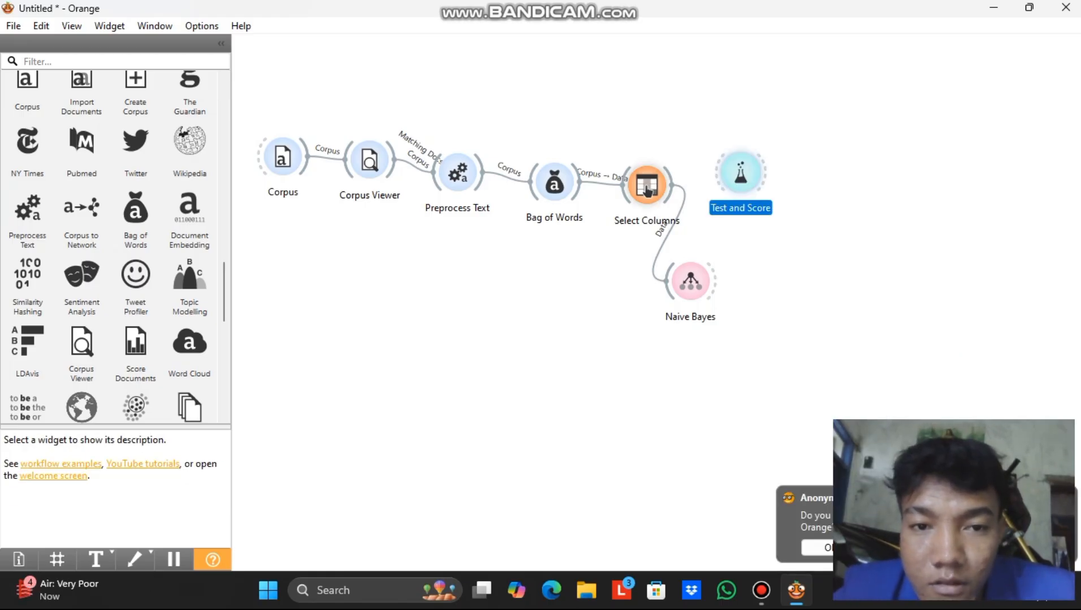
pyautogui.doubleClick(647, 191)
pyautogui.moveTo(673, 182); pyautogui.dragTo(734, 173)
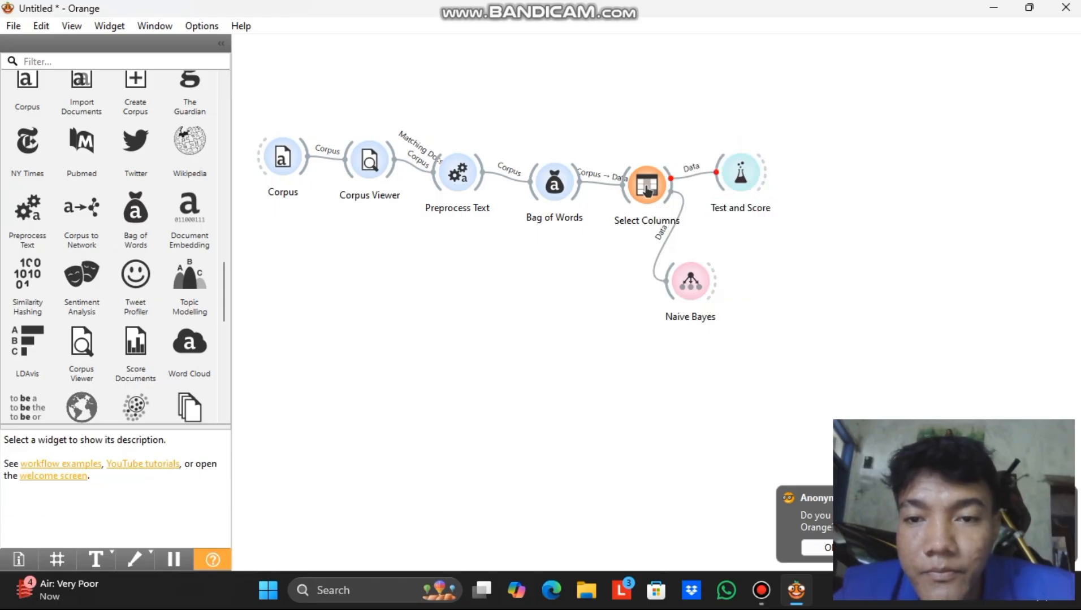
pyautogui.moveTo(717, 281); pyautogui.dragTo(737, 176)
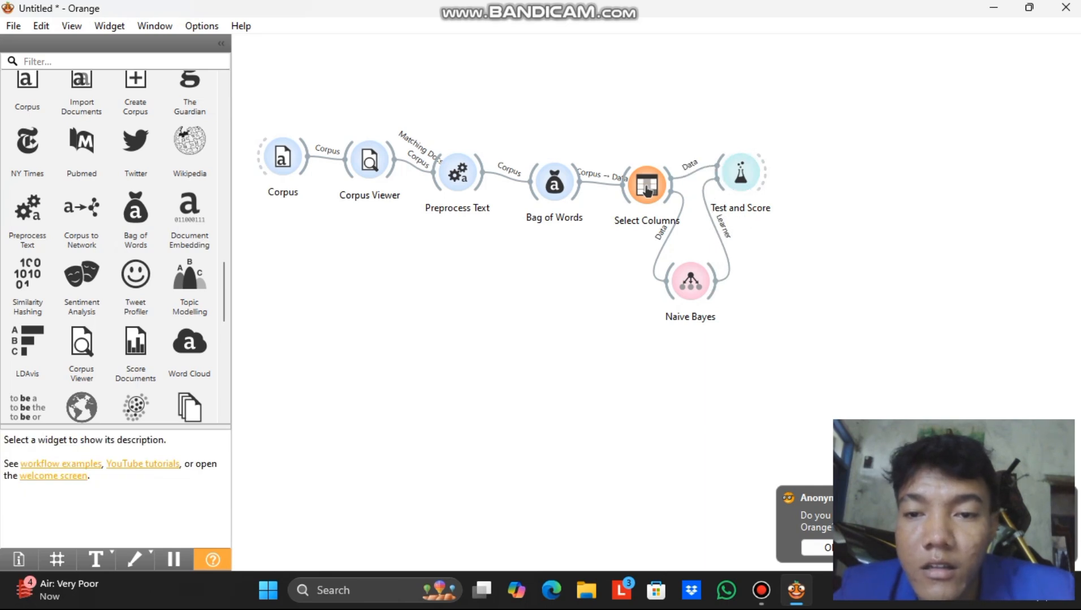
# Review Naive Bayes's stratified 5-fold cross-validation scores (CA 0.450, AUC 0.517) in Test and Score.
pyautogui.doubleClick(741, 173)
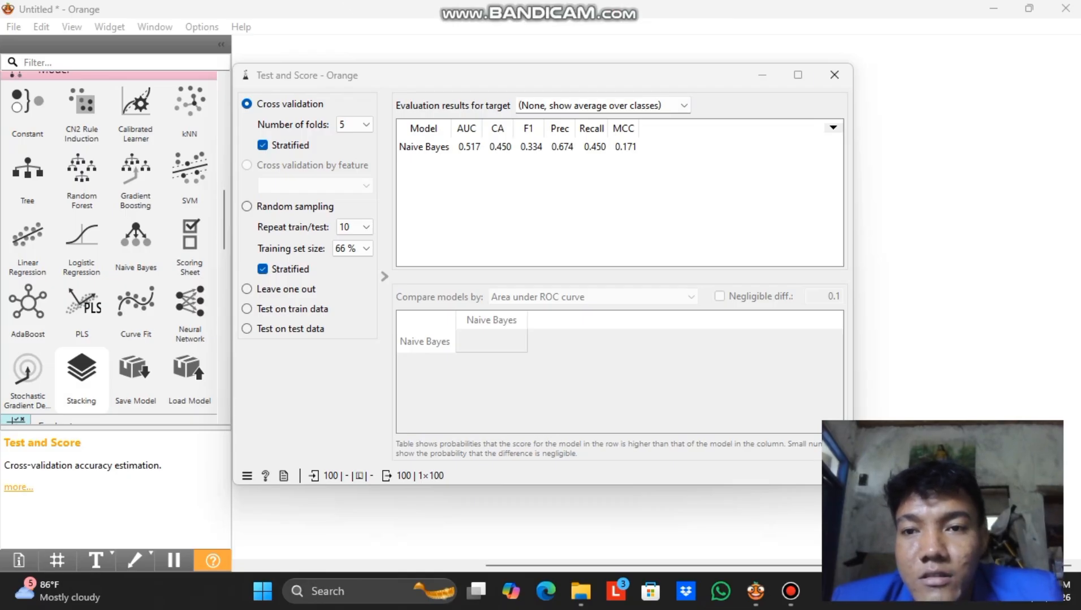
pyautogui.click(834, 74)
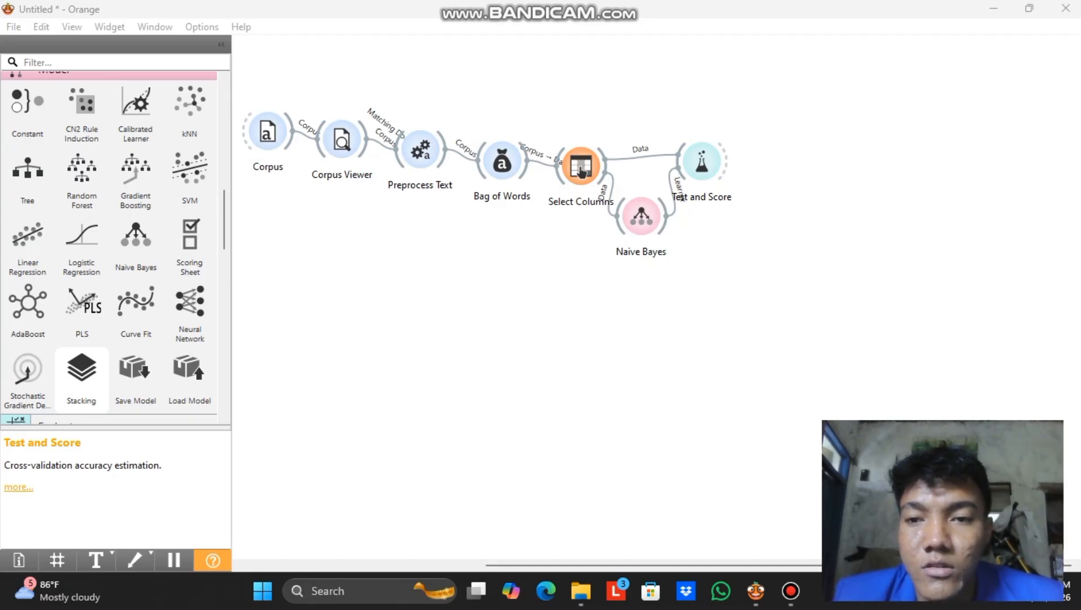
# Add a Confusion Matrix fed by Test and Score's evaluation results and review its counts.
pyautogui.press('space')
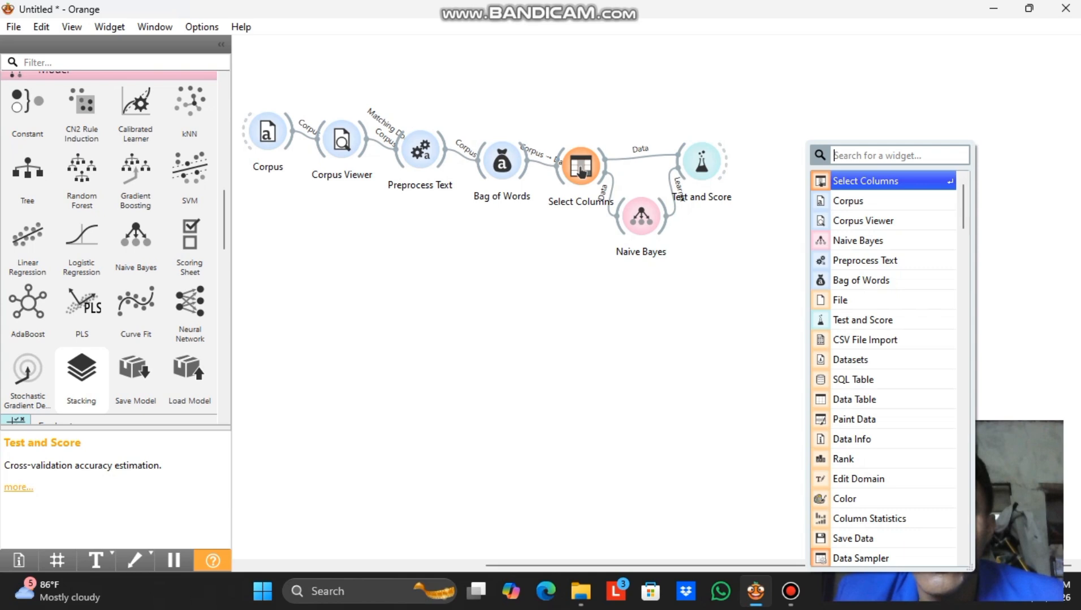
pyautogui.write('co')
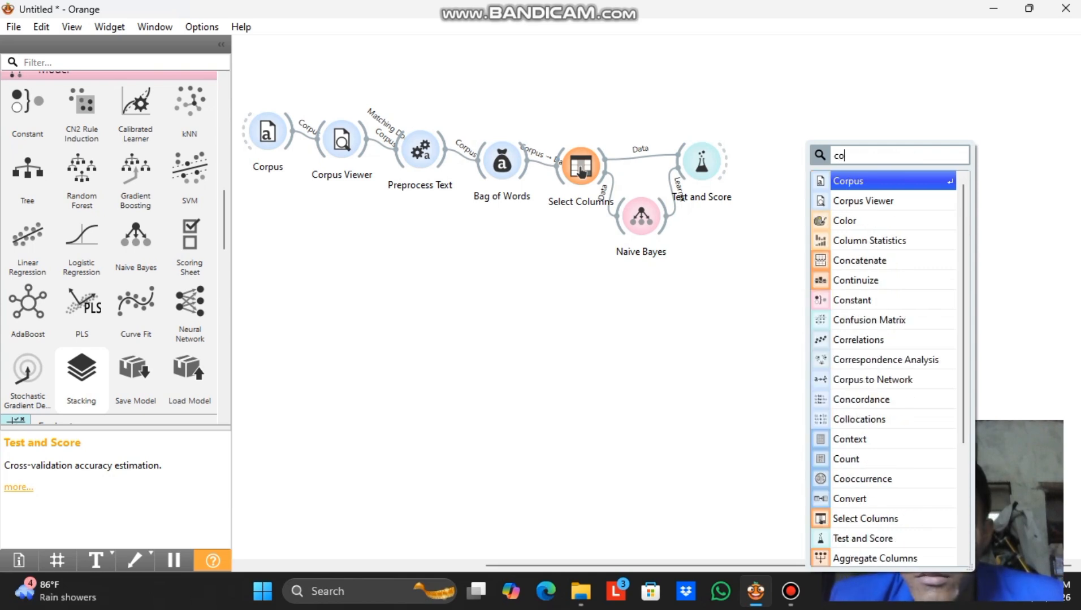
pyautogui.press('Down')
pyautogui.press('Down')
pyautogui.press('Down')
pyautogui.press('Down')
pyautogui.press('Down')
pyautogui.press('Down')
pyautogui.press('Down')
pyautogui.press('Return')
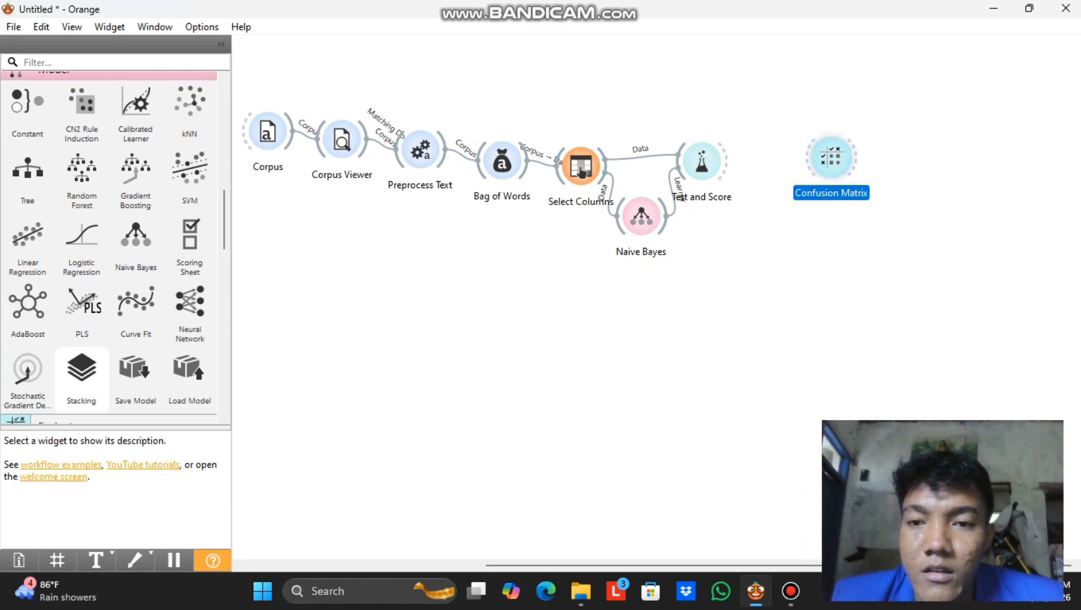
pyautogui.moveTo(725, 162); pyautogui.dragTo(829, 158)
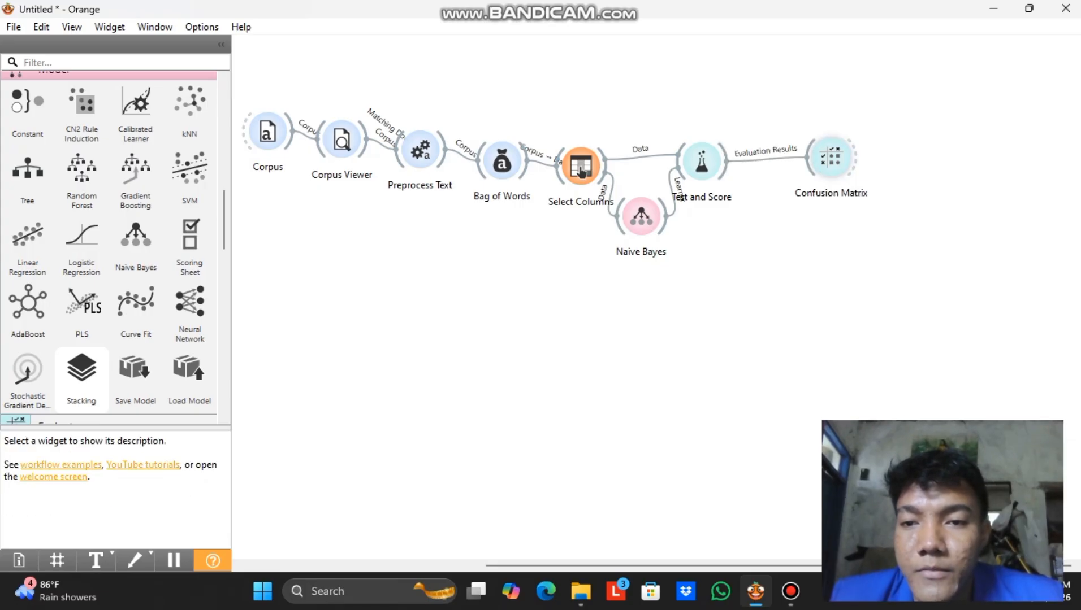
pyautogui.doubleClick(830, 158)
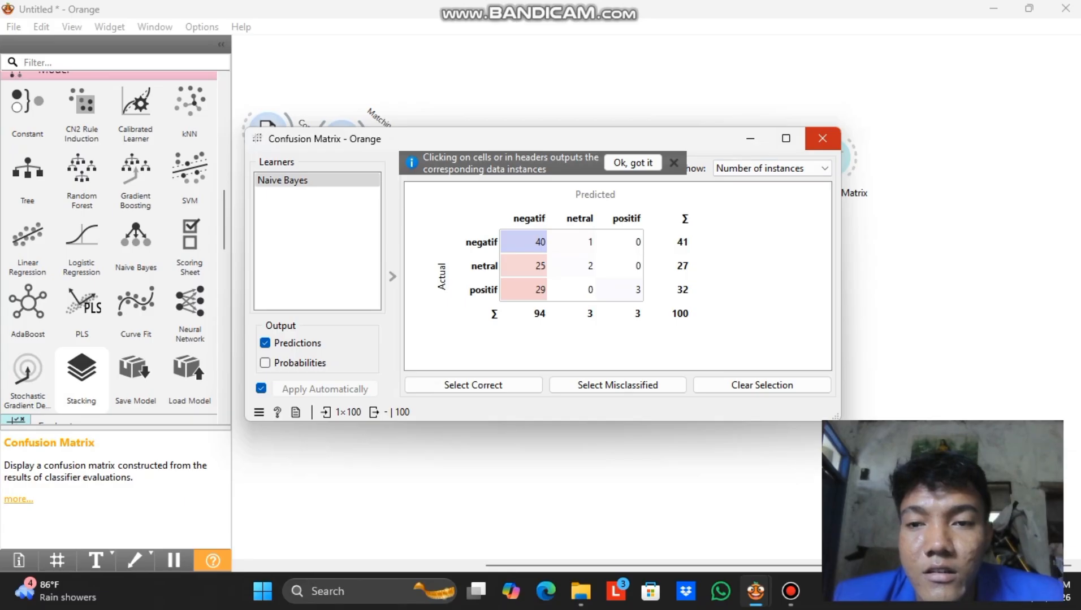
pyautogui.click(822, 138)
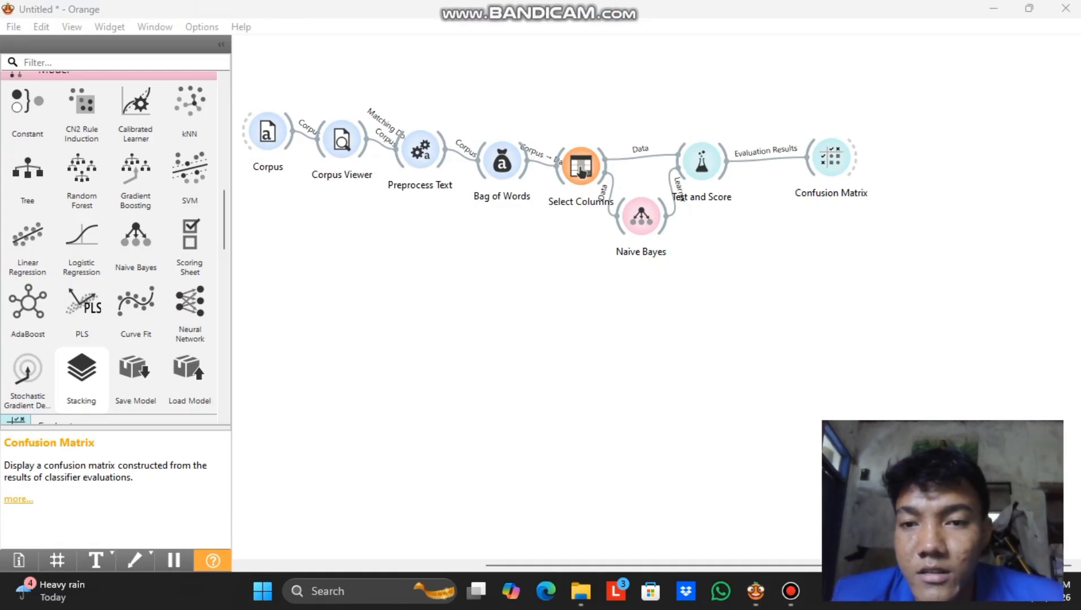
# Add an ROC Analysis widget linked to Test and Score's evaluation results and open it.
pyautogui.rightClick(819, 202)
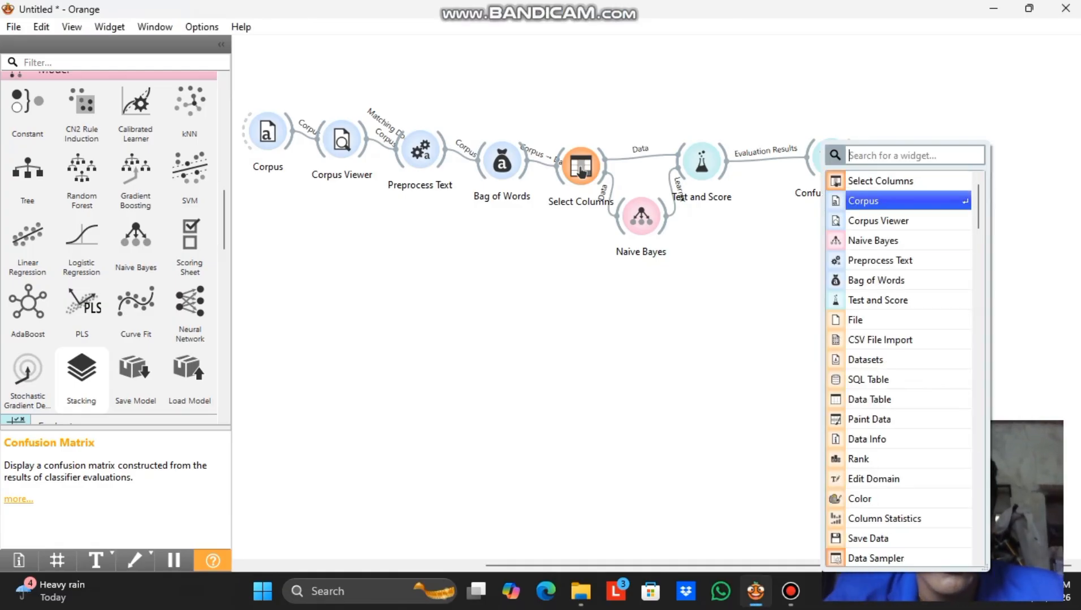
pyautogui.press('Up')
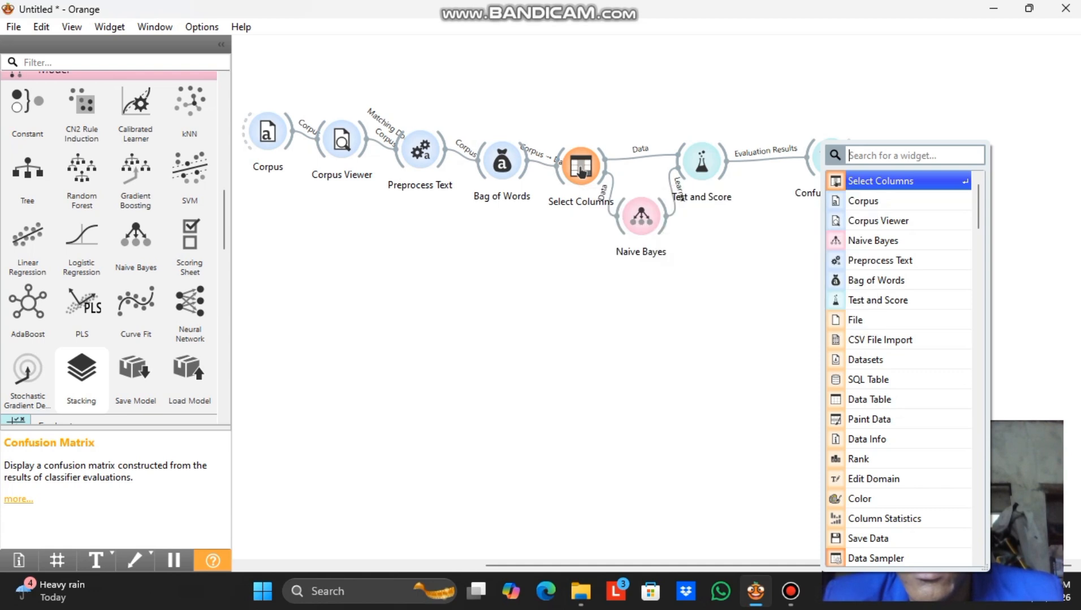
pyautogui.write('roc')
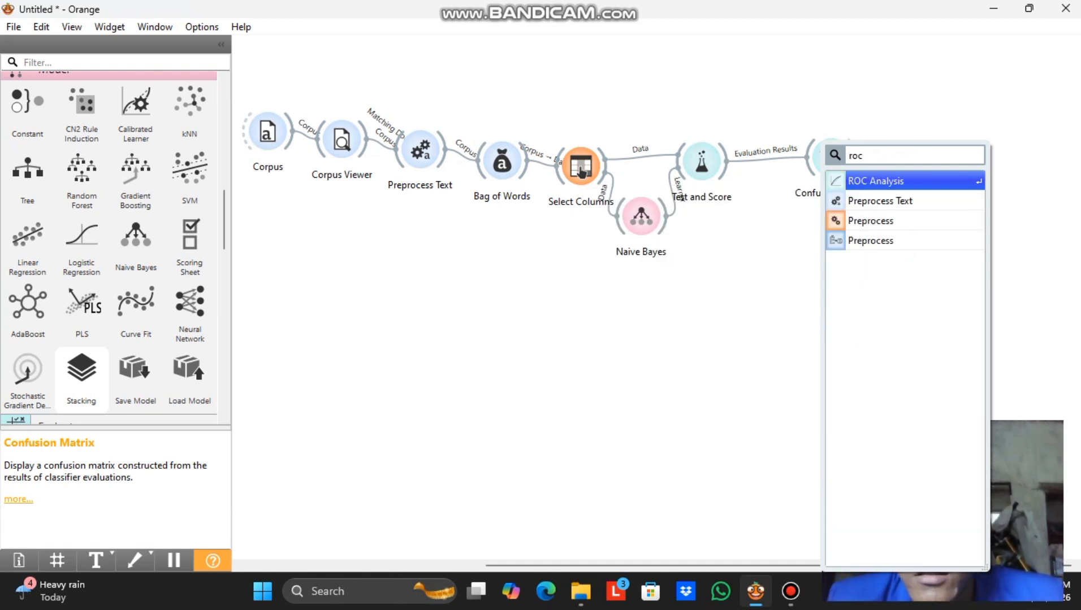
pyautogui.press('Return')
pyautogui.moveTo(730, 161)
pyautogui.mouseDown()
pyautogui.moveTo(791, 266)
pyautogui.moveTo(825, 247)
pyautogui.mouseUp()
pyautogui.click(847, 247)
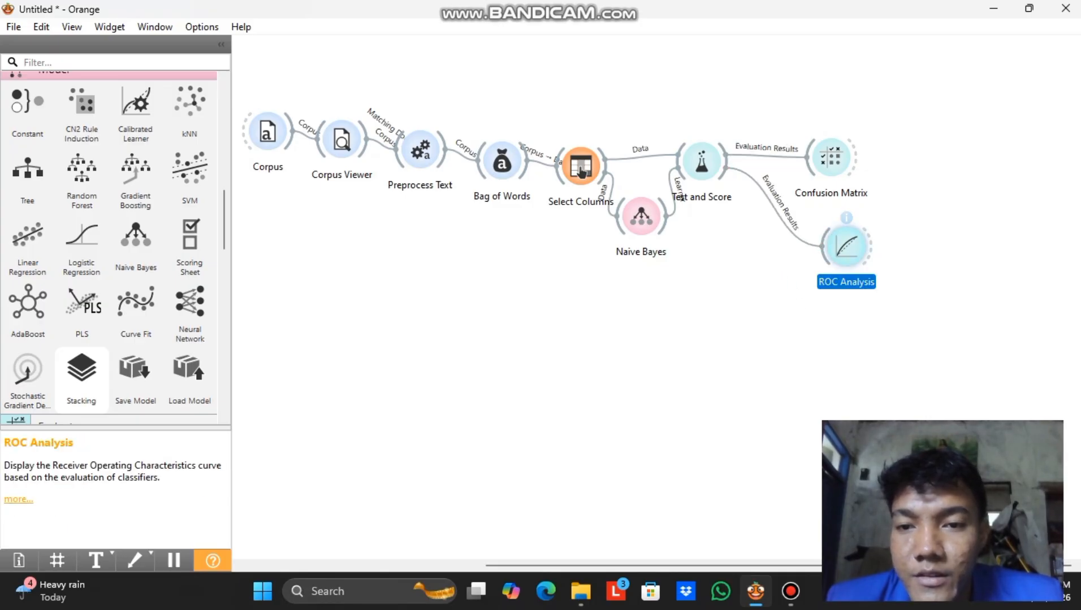
pyautogui.doubleClick(847, 247)
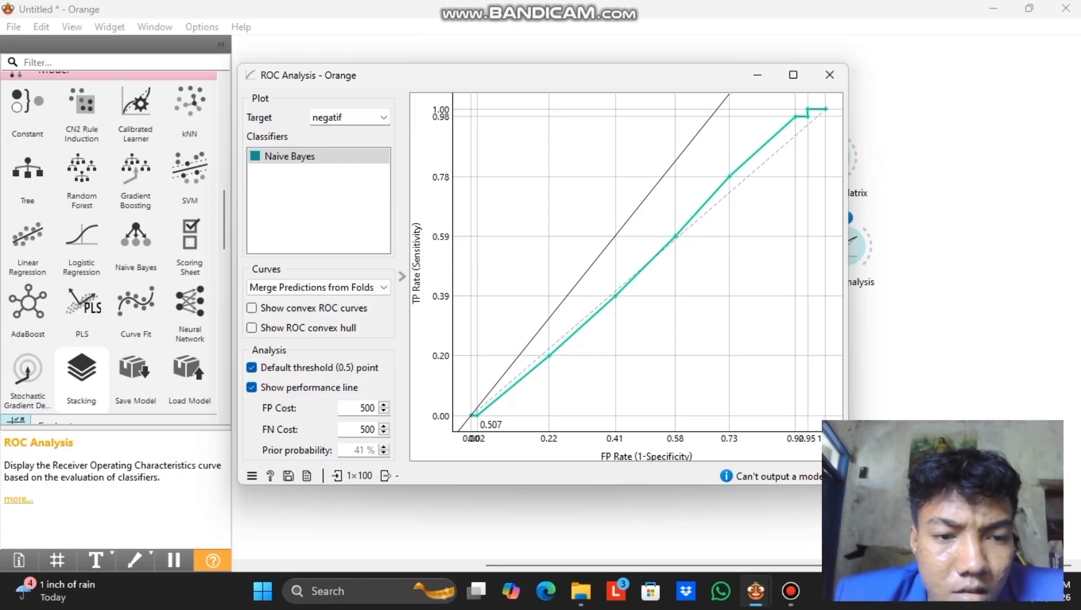
# Switch the ROC target class from negatif to positif and then netral.
pyautogui.click(350, 117)
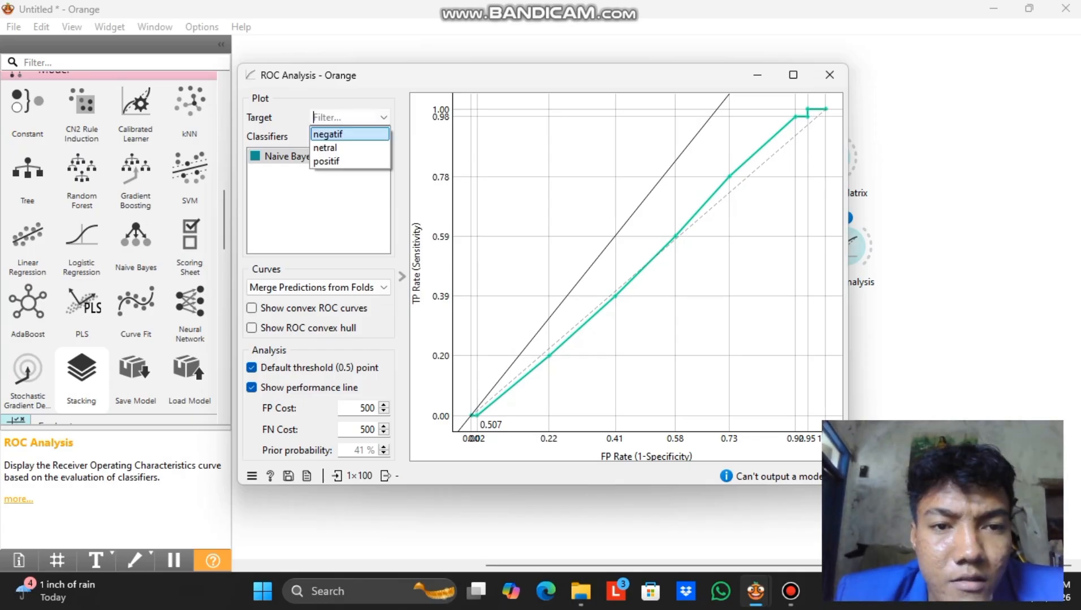
pyautogui.press('Return')
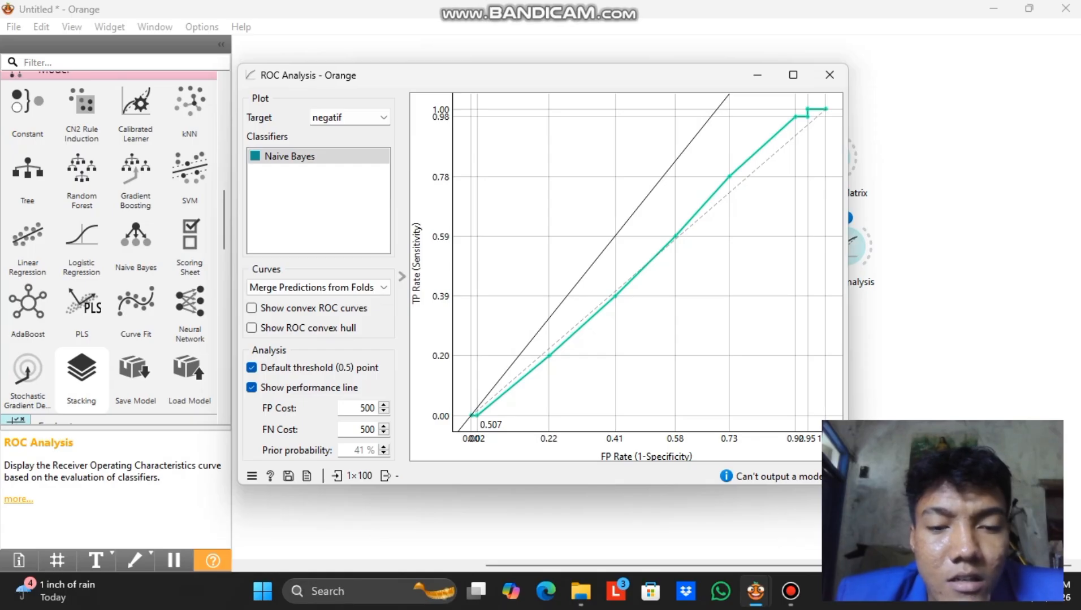
pyautogui.moveTo(476, 419)
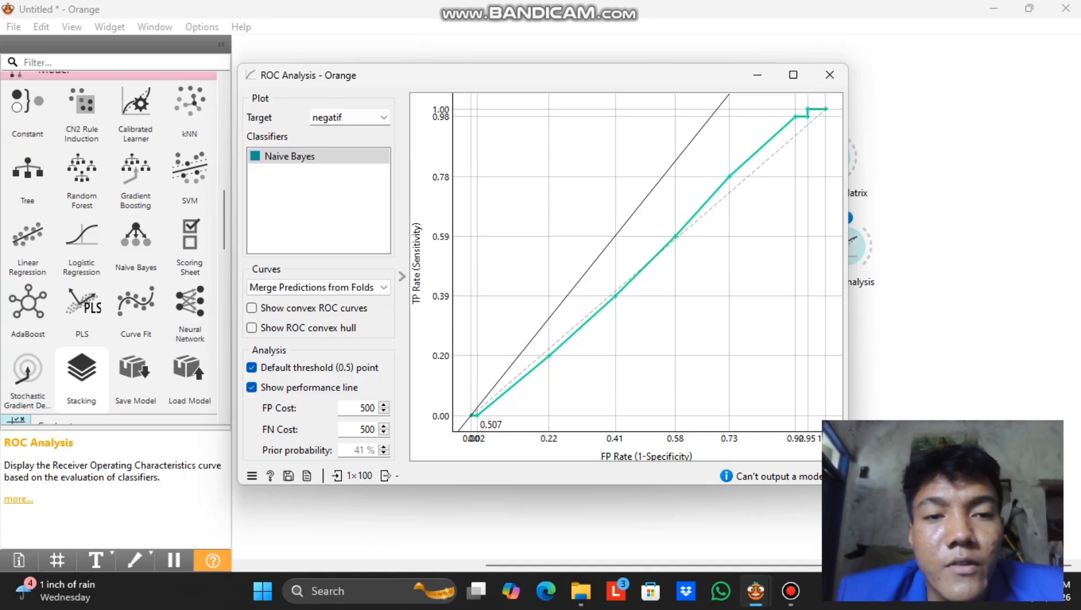
pyautogui.click(384, 117)
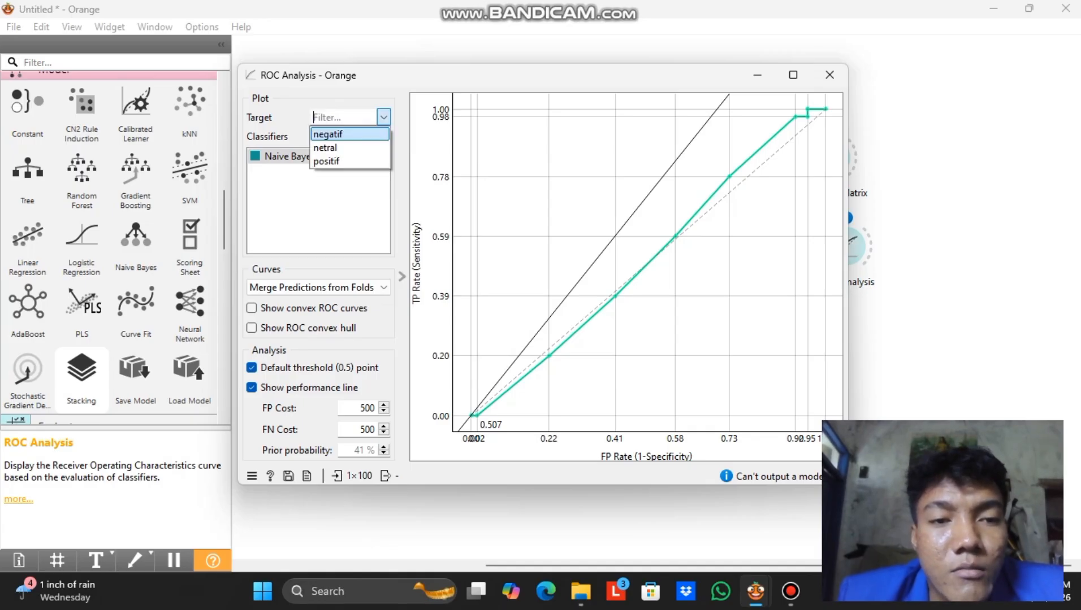
pyautogui.press('Return')
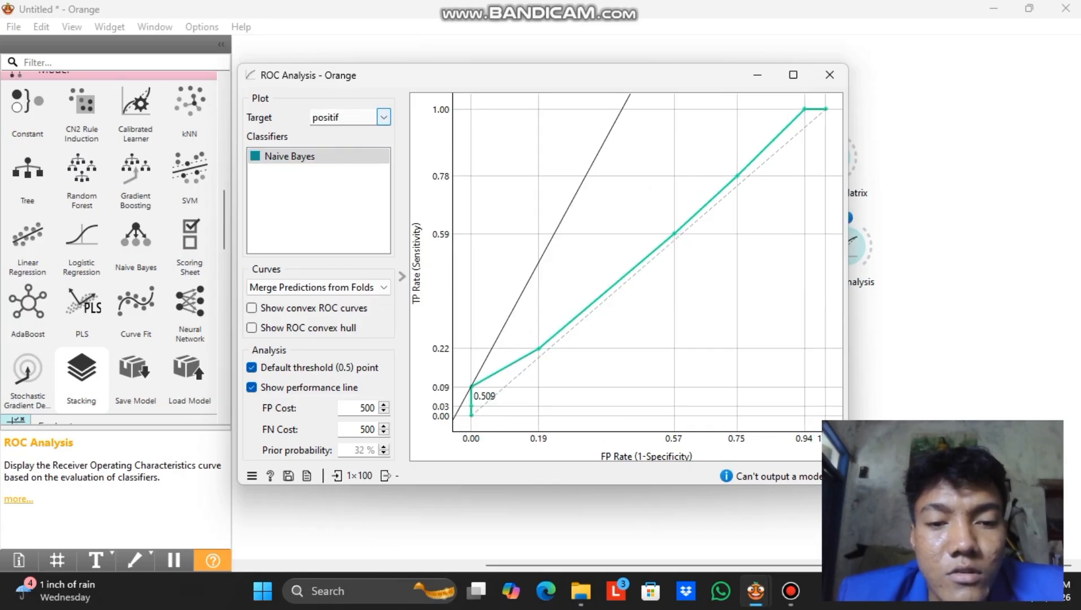
pyautogui.click(384, 117)
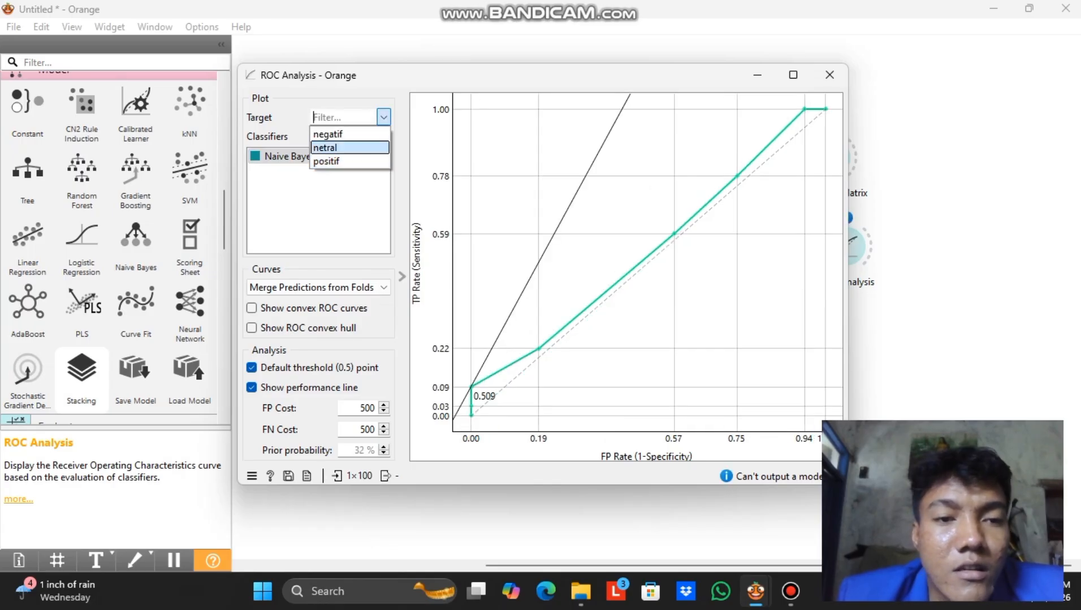
pyautogui.click(351, 148)
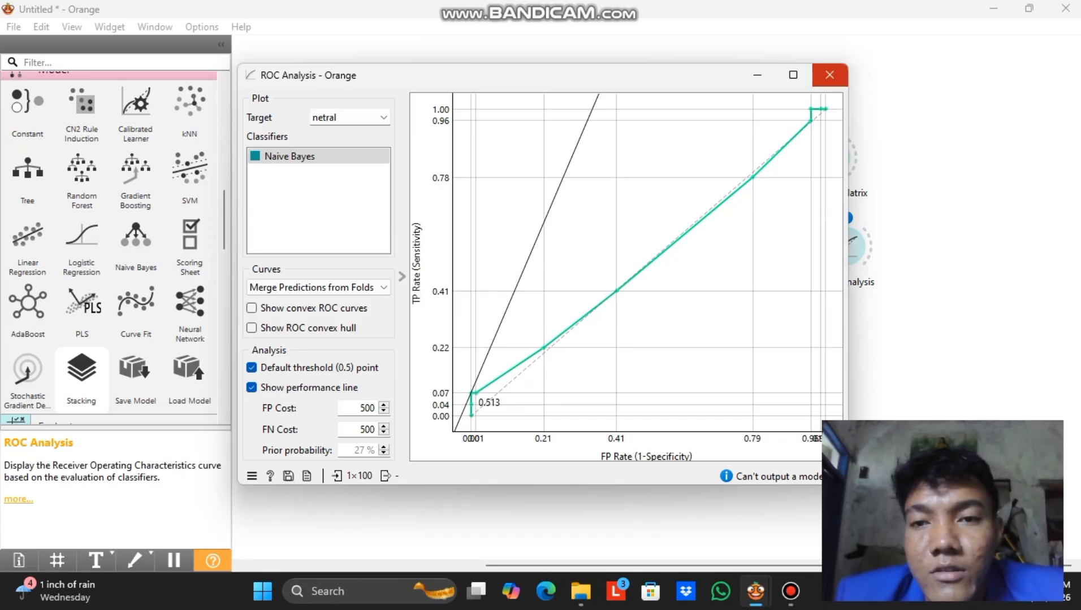
# Close ROC Analysis and add a Predictions widget through the 'pred' widget search.
pyautogui.click(830, 76)
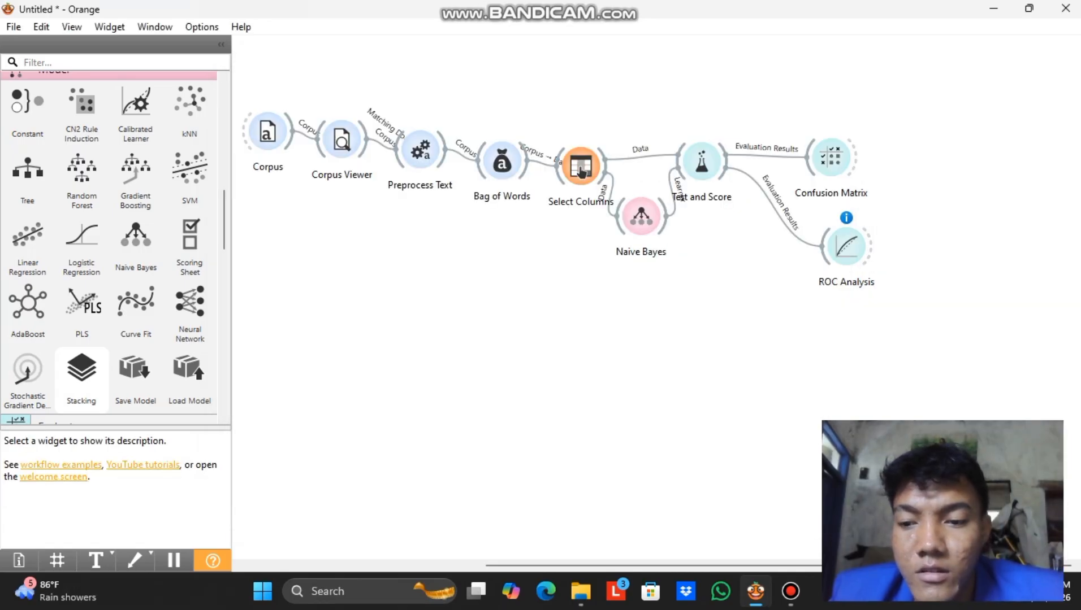
pyautogui.press('space')
pyautogui.write('p')
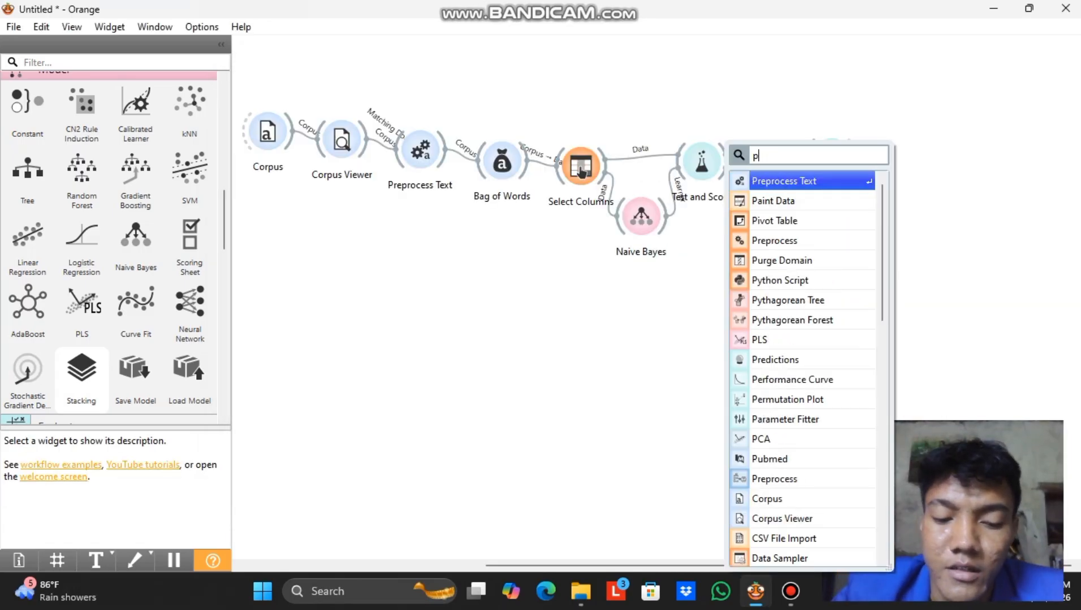
pyautogui.write('red')
pyautogui.press('Down')
pyautogui.press('Up')
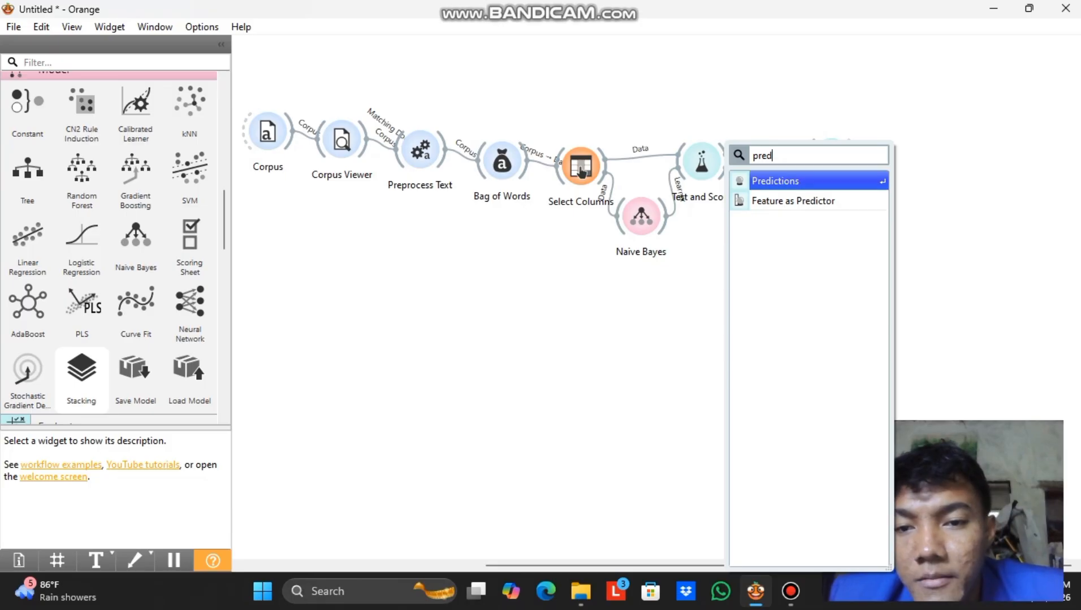
pyautogui.press('Return')
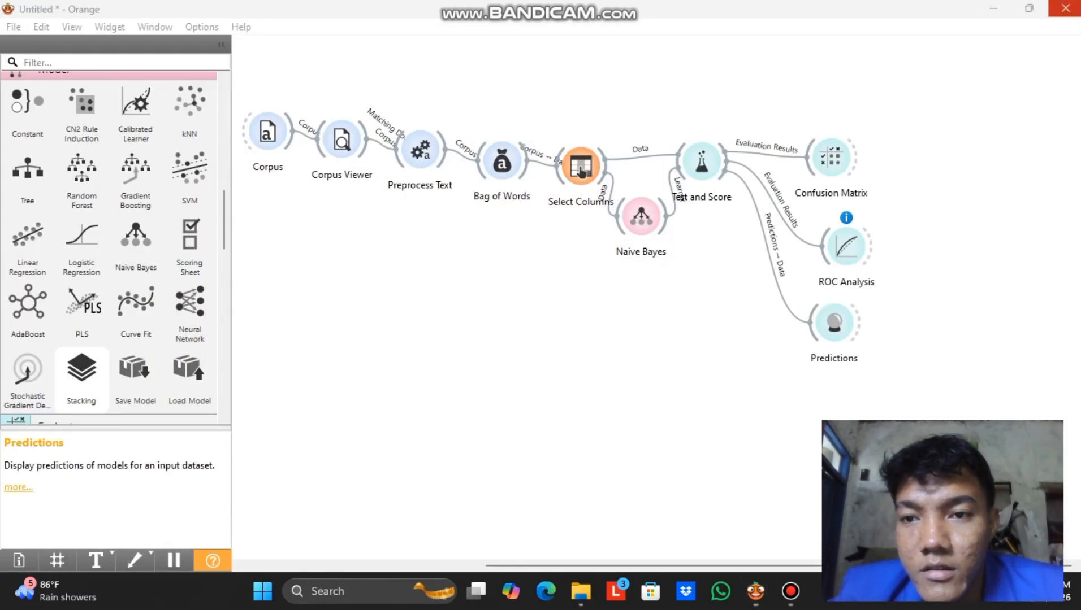
# Close the predictions table and add a Distributions widget through the 'dist' canvas search.
pyautogui.click(1066, 8)
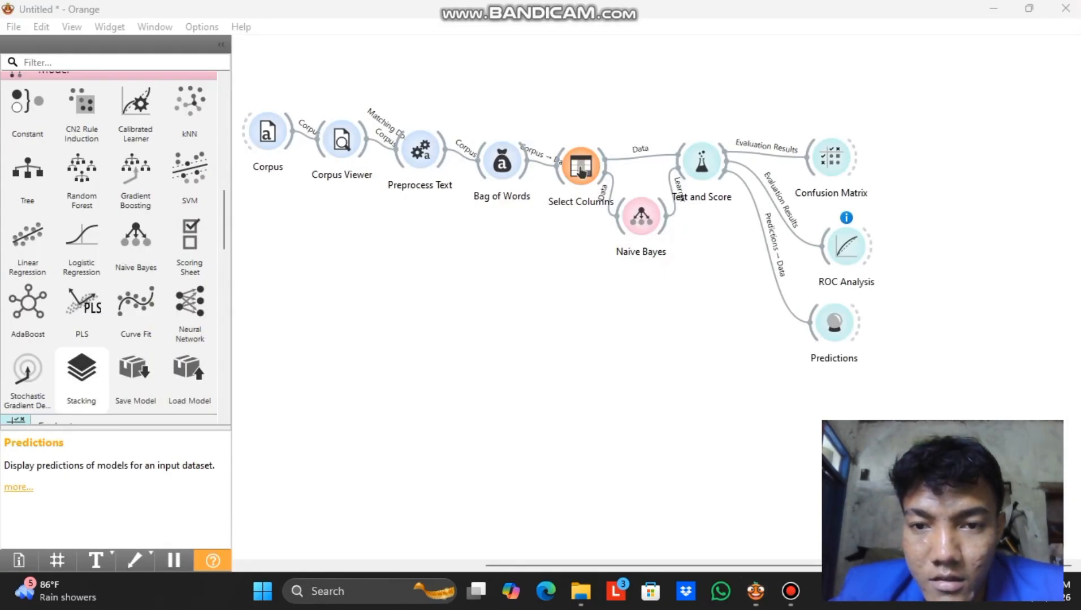
pyautogui.rightClick(714, 239)
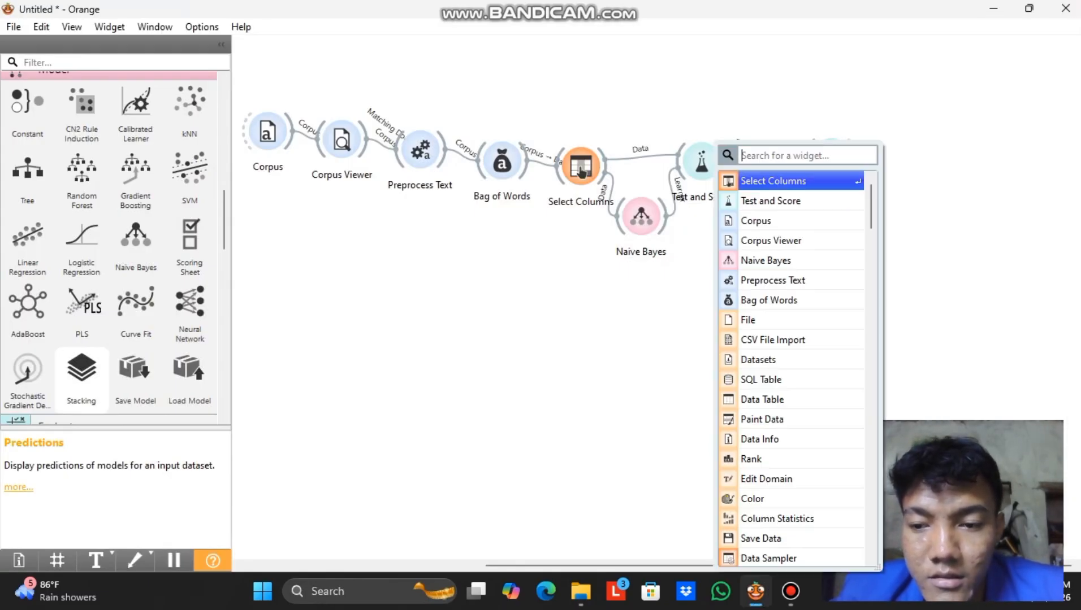
pyautogui.write('dist')
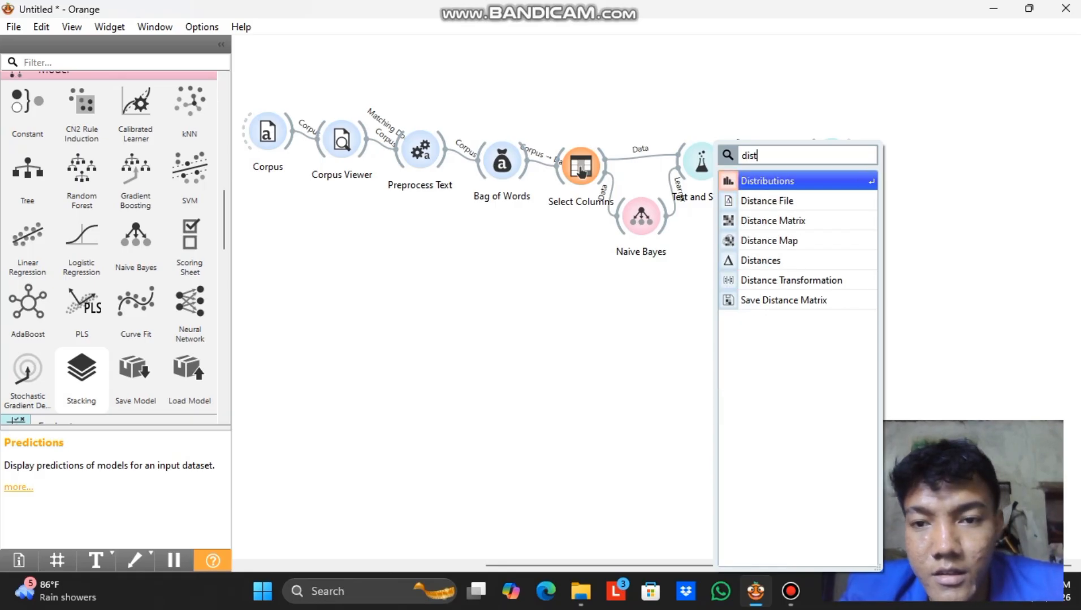
pyautogui.press('Down')
pyautogui.press('Up')
pyautogui.press('Return')
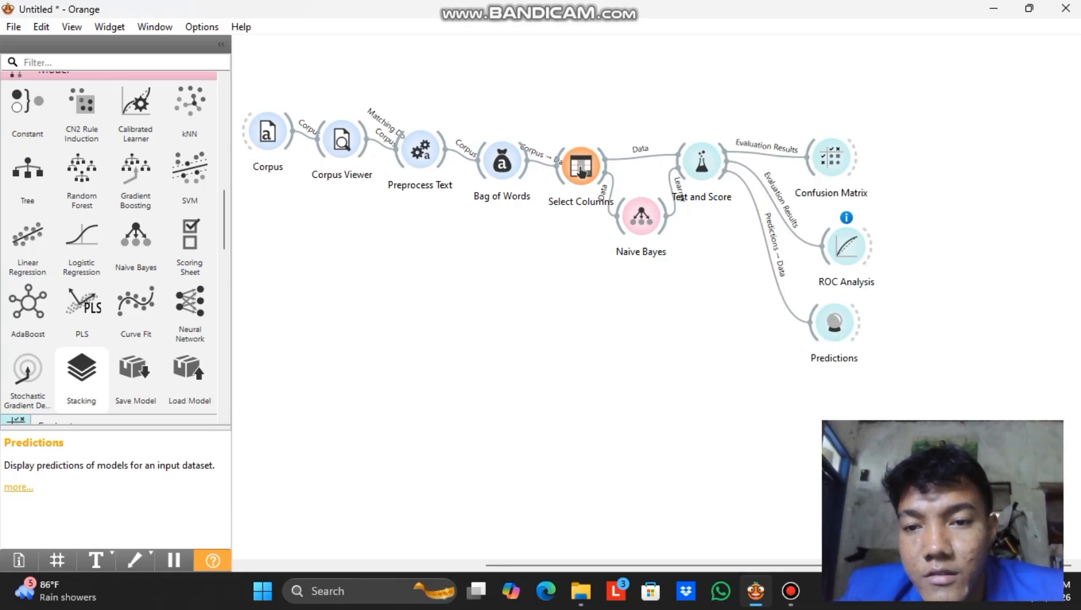
# Link Test and Score predictions to Distributions and view its Naive Bayes bar chart.
pyautogui.doubleClick(581, 173)
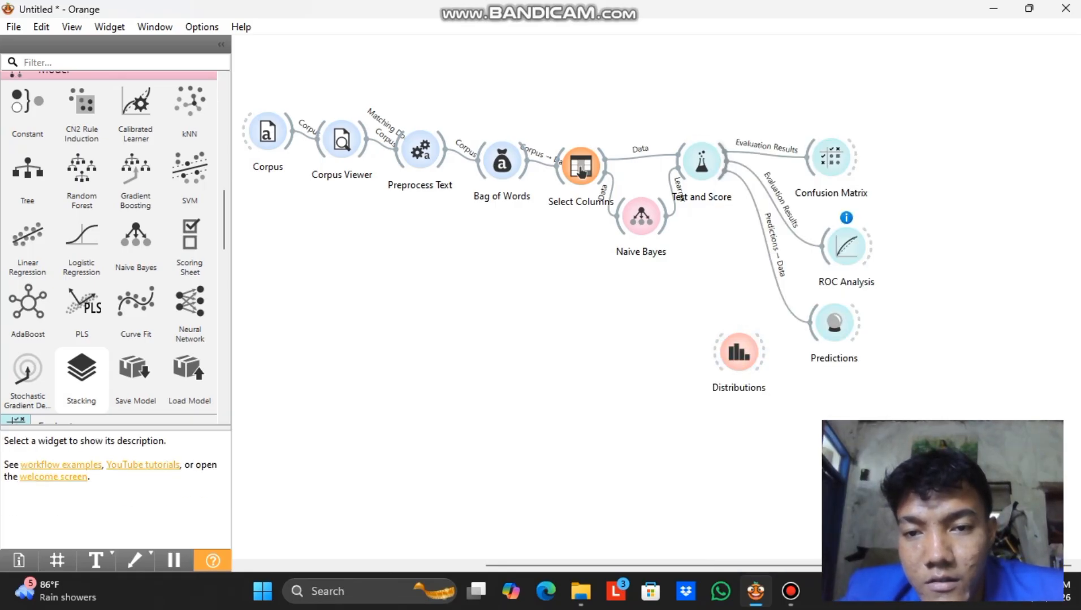
pyautogui.moveTo(726, 164)
pyautogui.mouseDown()
pyautogui.moveTo(716, 353)
pyautogui.moveTo(796, 376)
pyautogui.mouseUp()
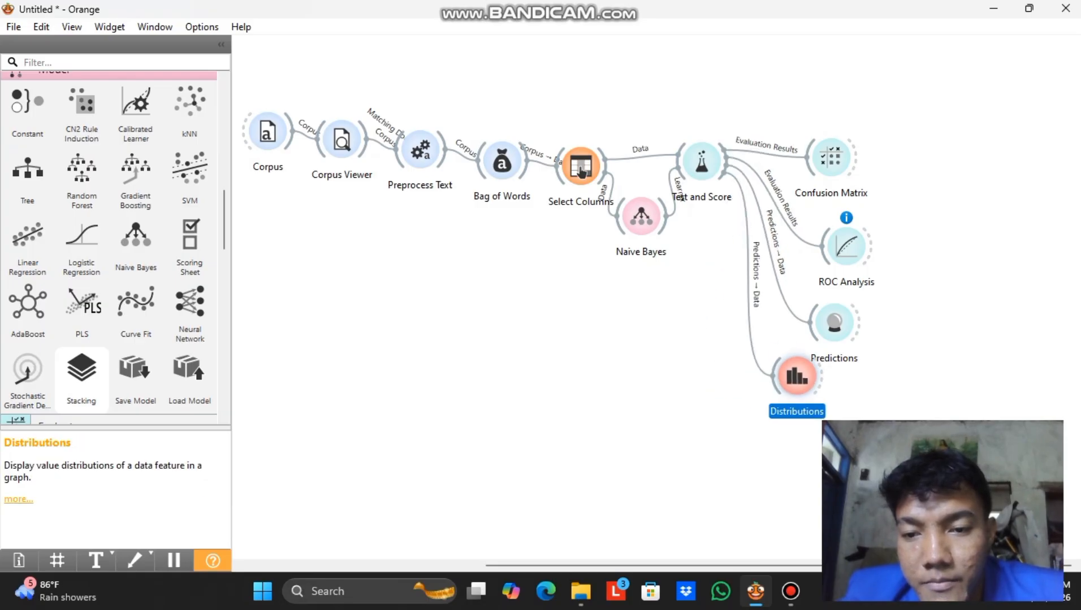
pyautogui.doubleClick(796, 376)
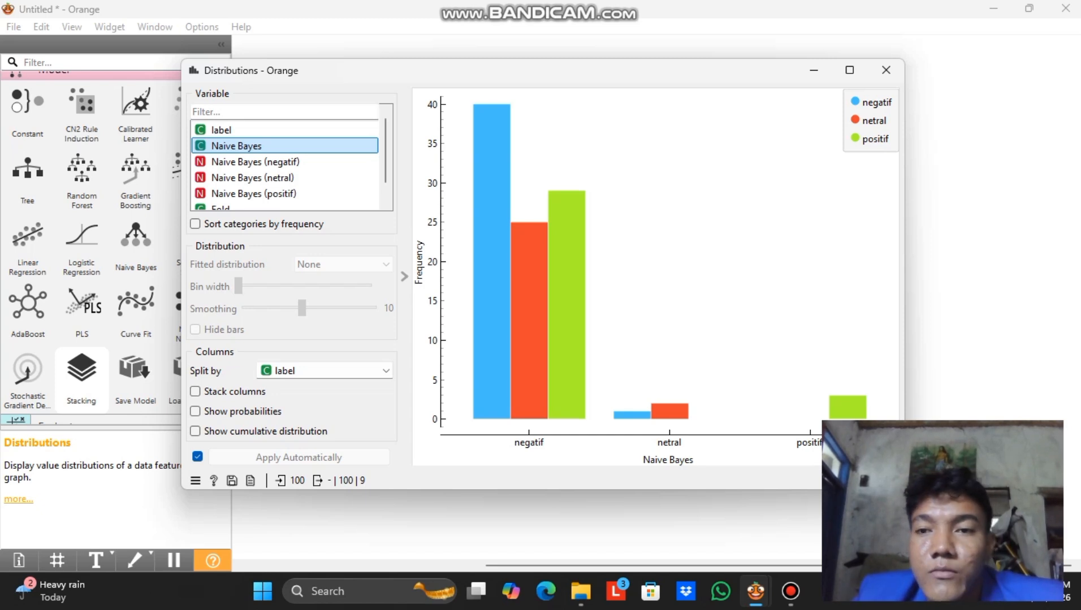
pyautogui.click(885, 70)
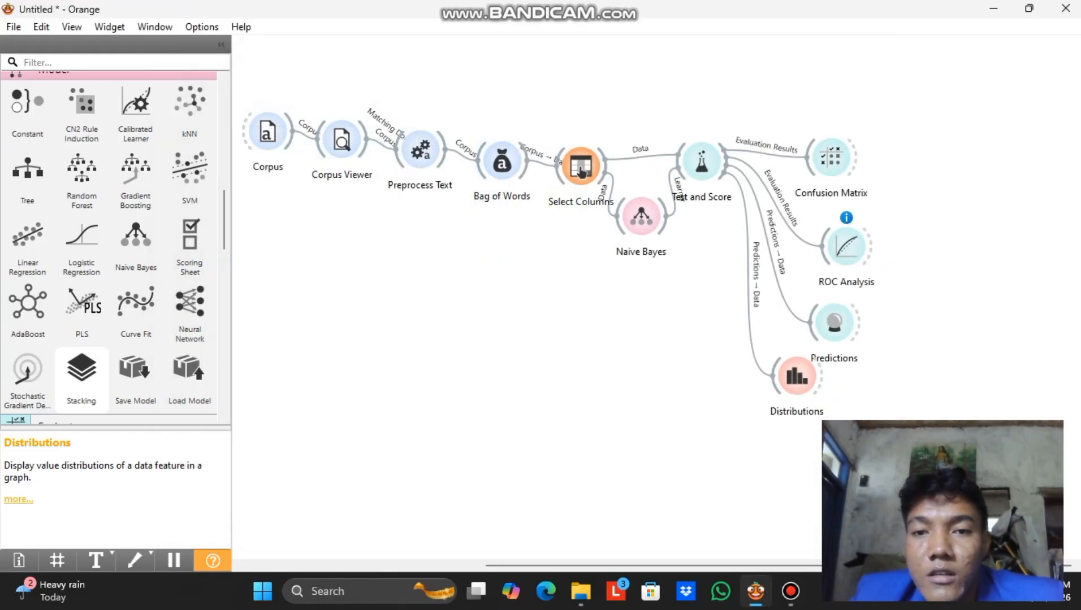